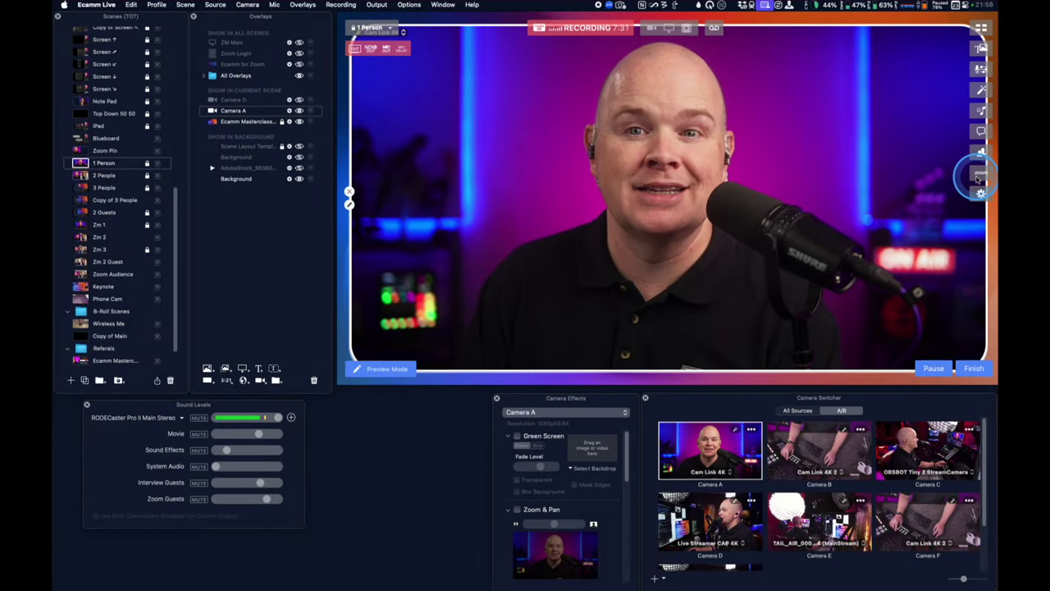
Open the Zoom panel and view the account options of the signed-in profile
left_click(977, 177)
left_click(978, 176)
left_click(978, 177)
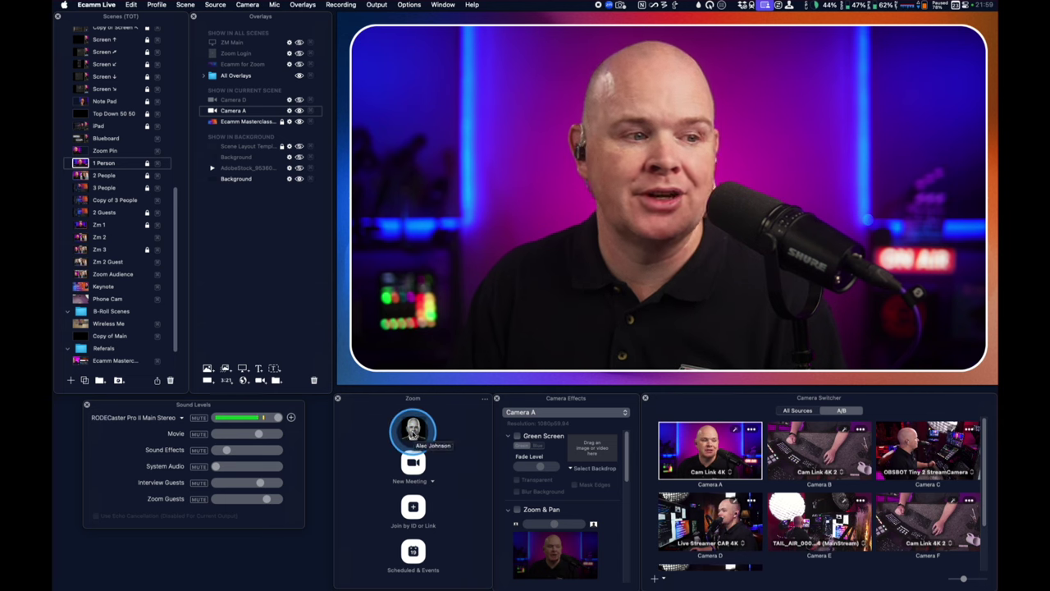
left_click(413, 428)
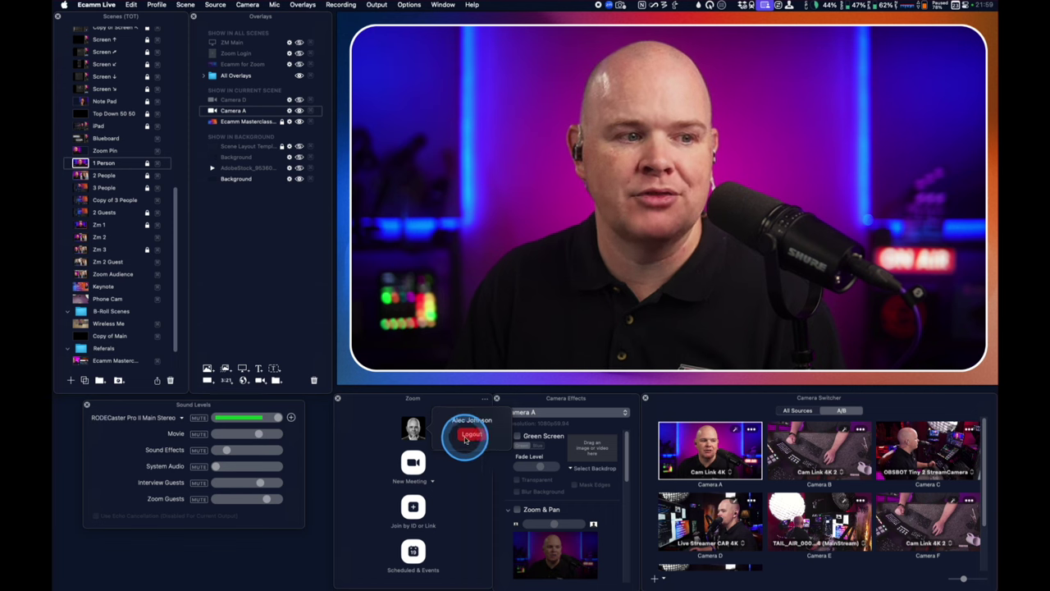
left_click(379, 430)
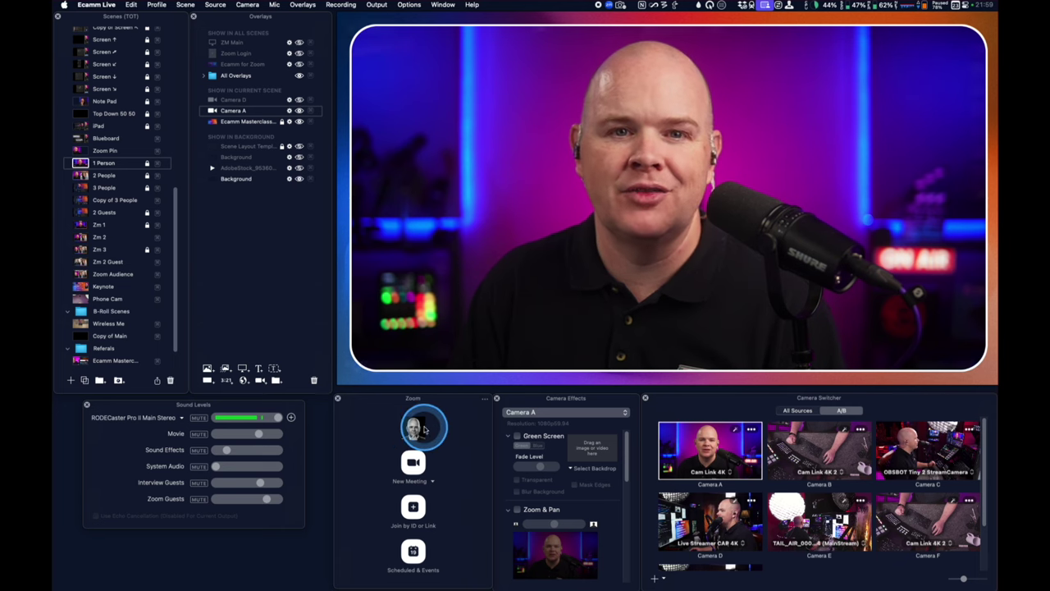
Open the Zoom preferences and view the choices for Auto-Admit Zoom Participants
left_click(484, 402)
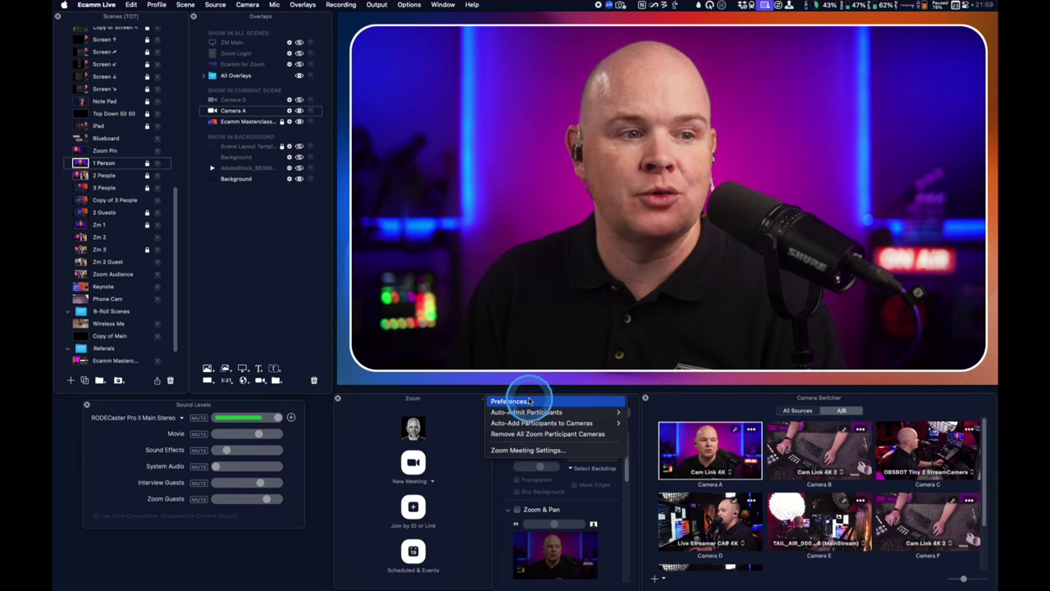
left_click(529, 401)
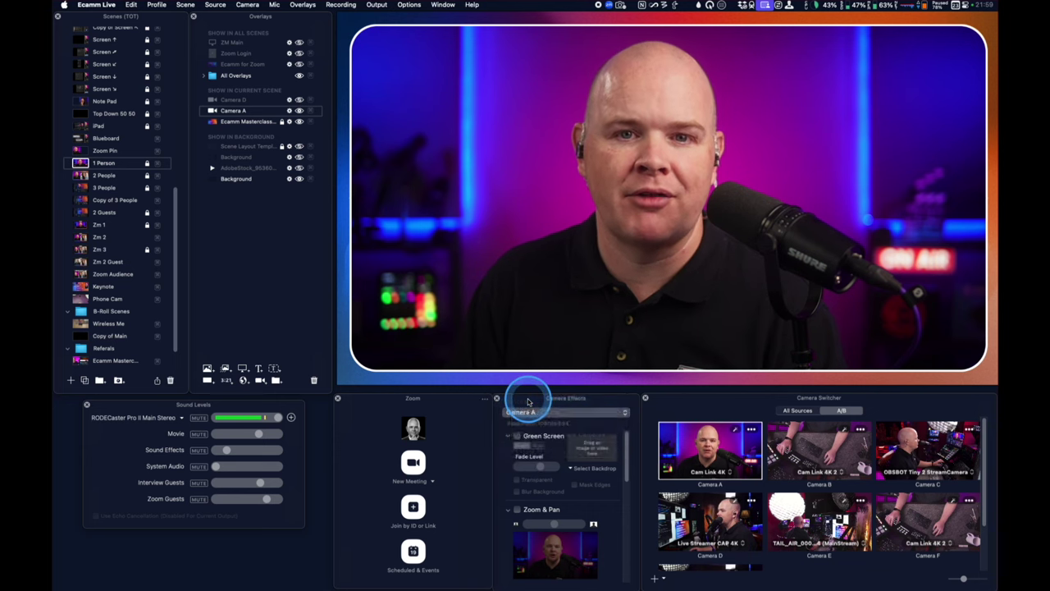
left_click_drag(567, 372, 544, 347)
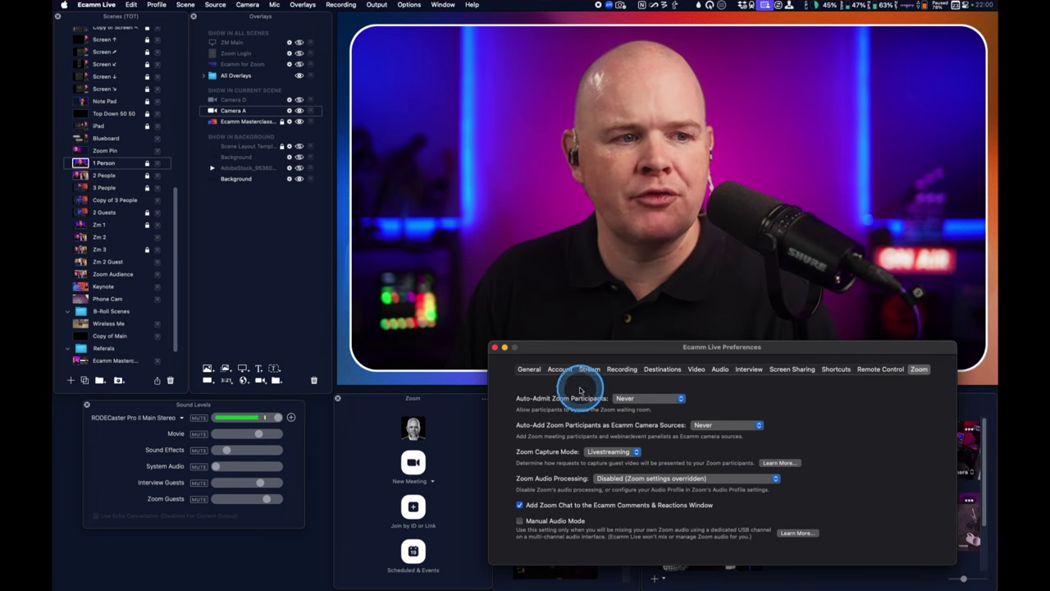
left_click_drag(559, 346, 574, 371)
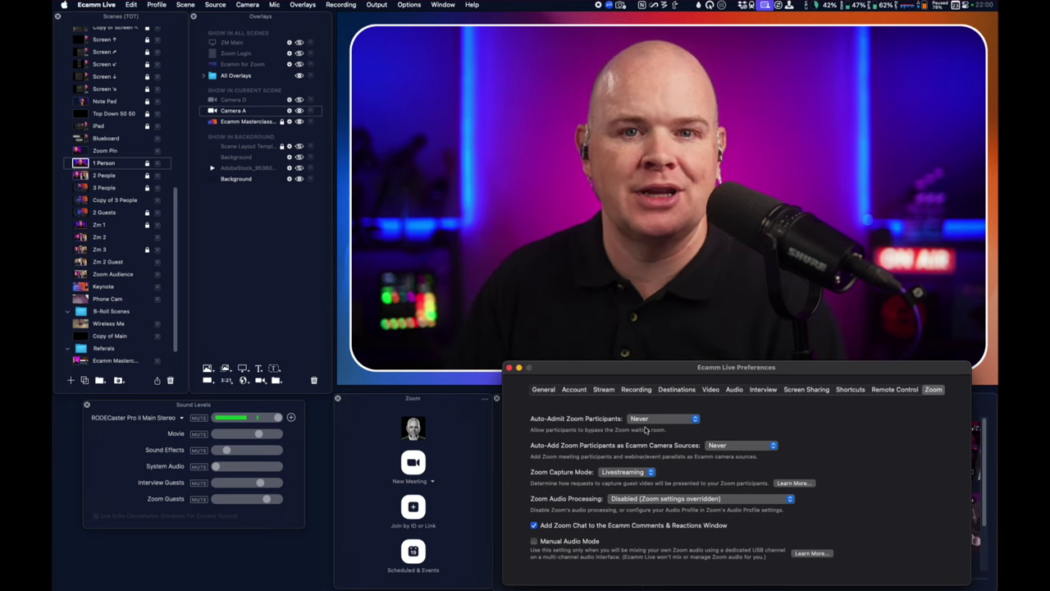
left_click(647, 420)
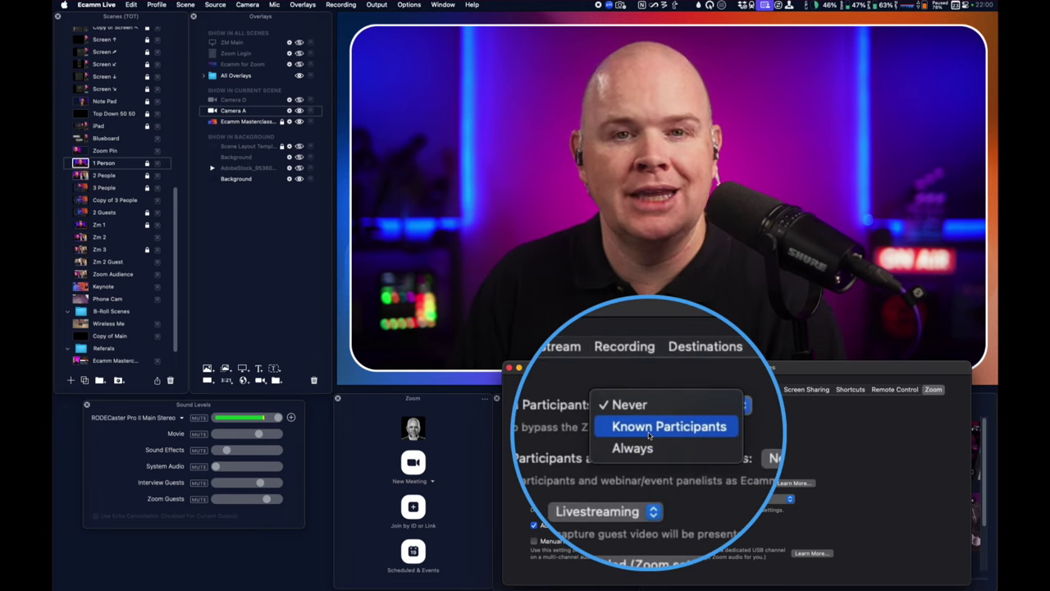
left_click(586, 418)
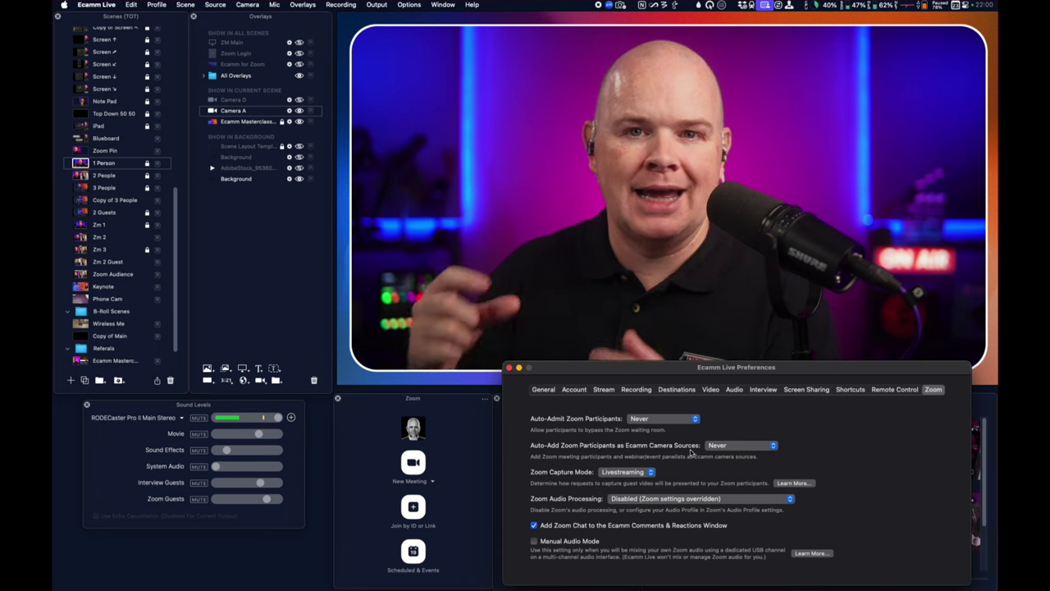
Move the preferences window aside to examine the A/B sources in the Camera Switcher, and put it back
left_click_drag(673, 368, 234, 391)
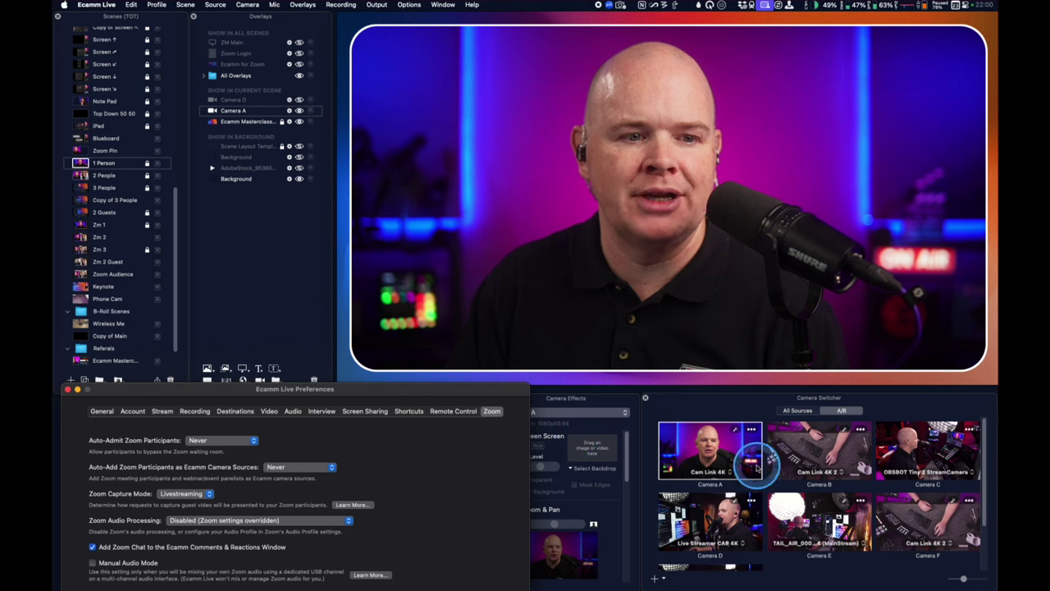
left_click(925, 454)
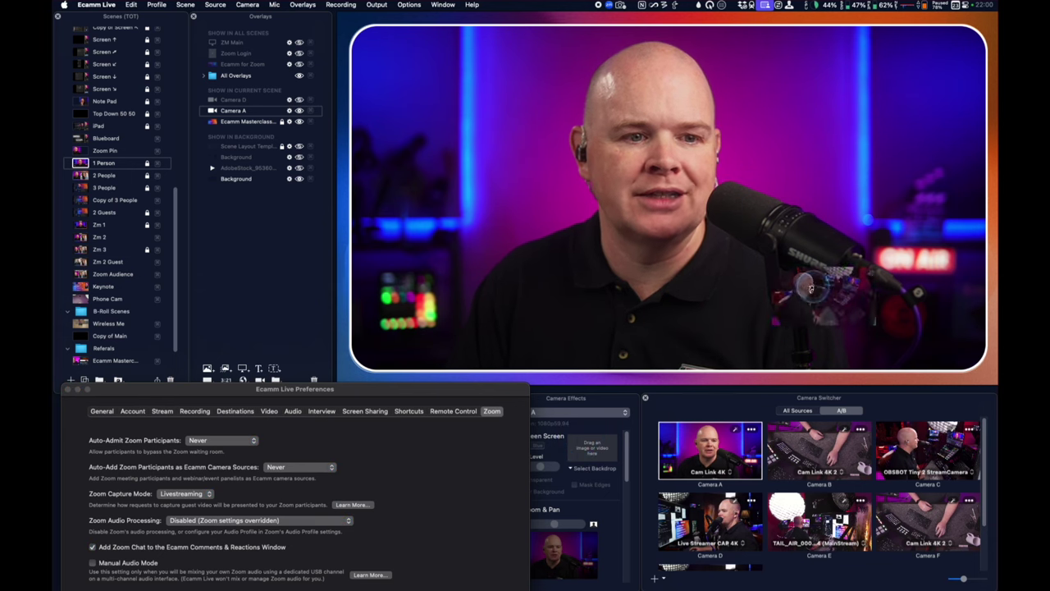
left_click(720, 448)
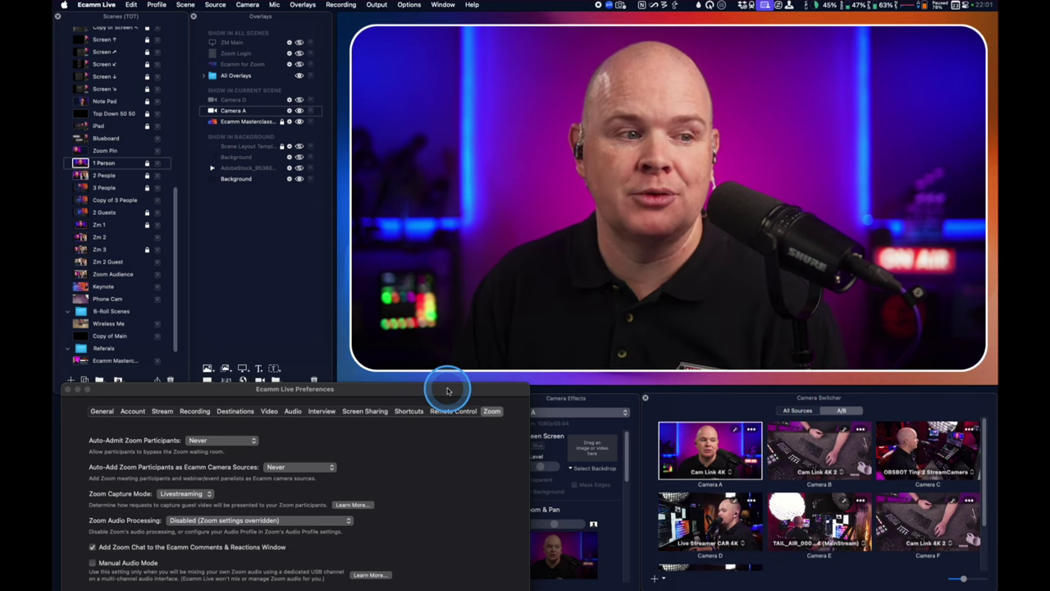
left_click_drag(445, 386, 912, 372)
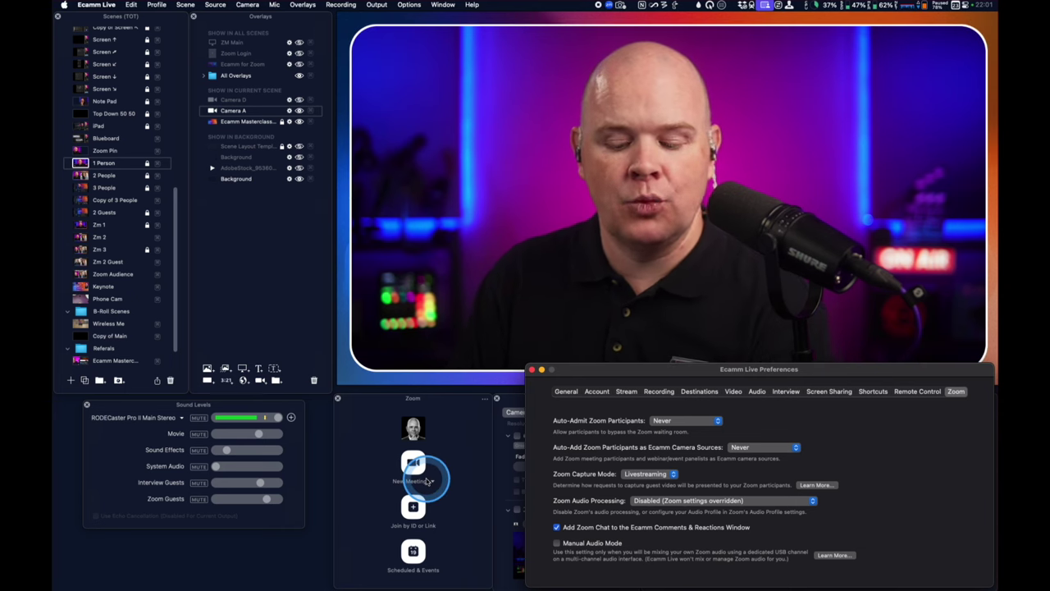
Switch to the 2 People scene and add a Cam Link 4K camera overlay over the host's picture
mouse_move(375, 260)
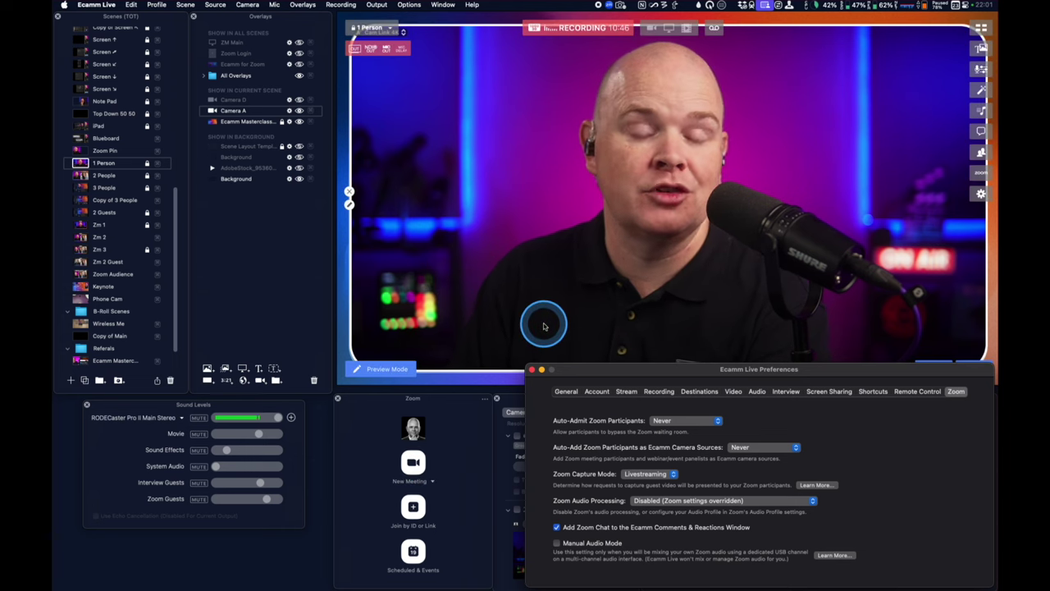
key("Right")
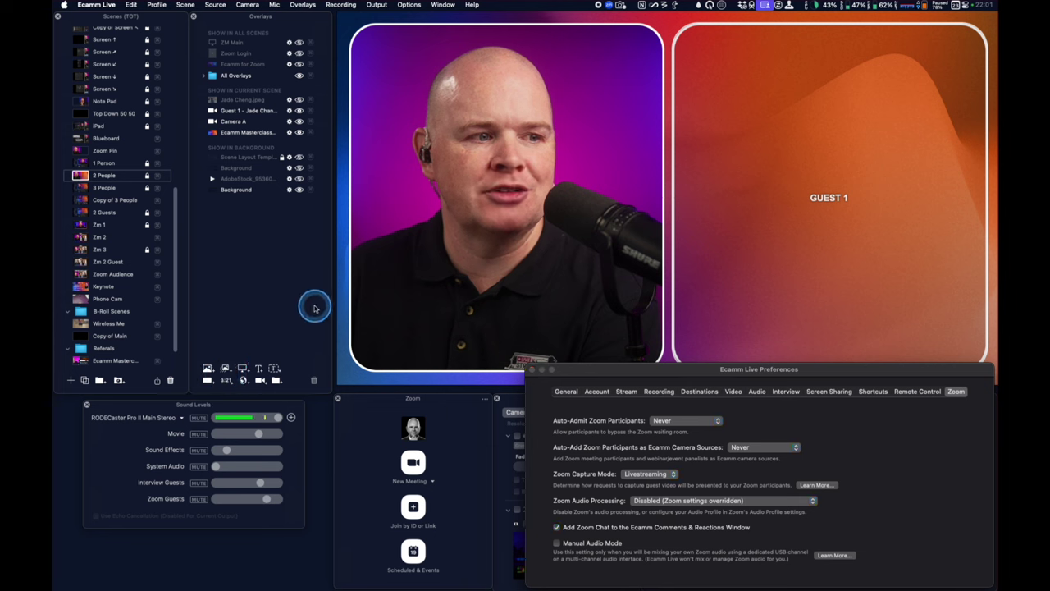
left_click(272, 368)
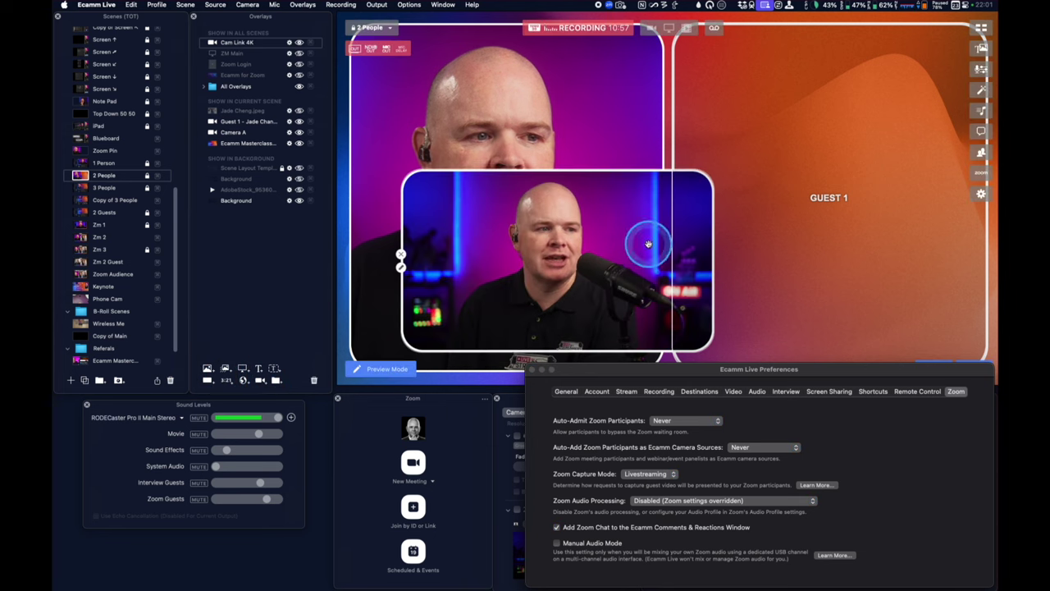
left_click_drag(578, 270, 545, 235)
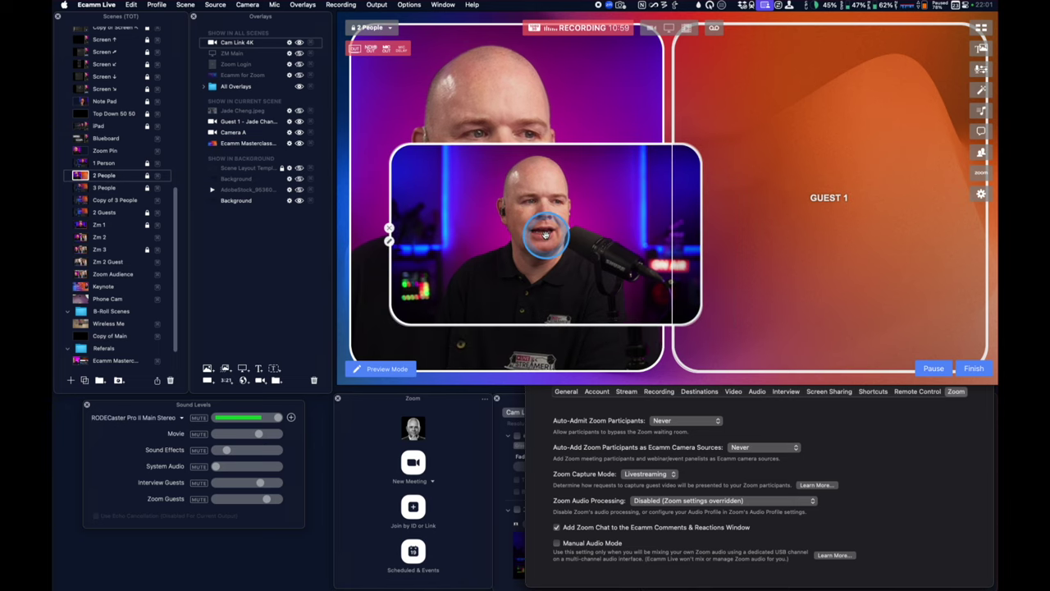
Set the added camera overlay's video source to Guest 10 and hide the overlay
left_click(389, 241)
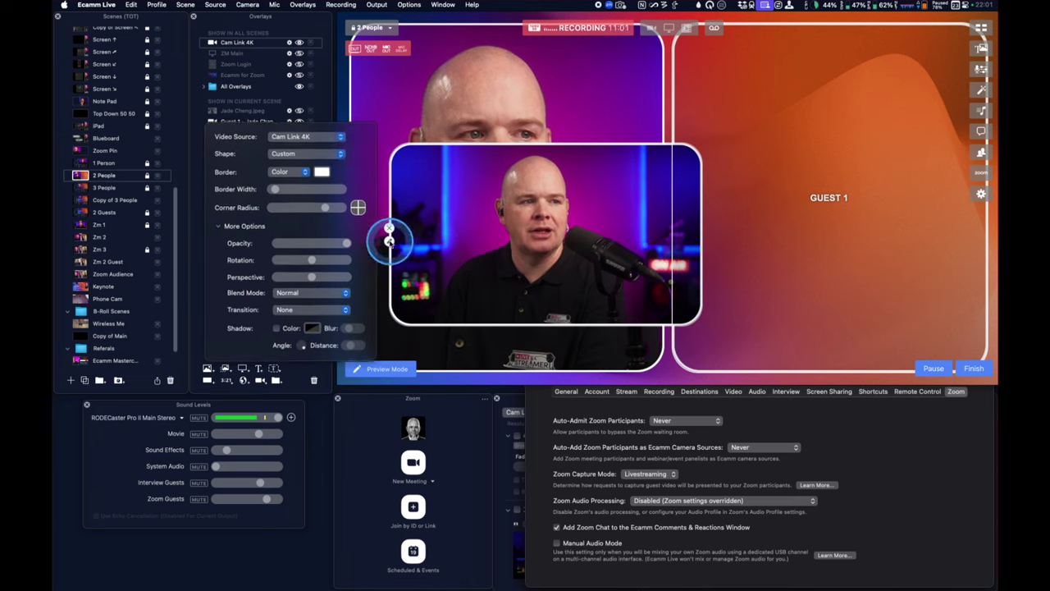
left_click(335, 141)
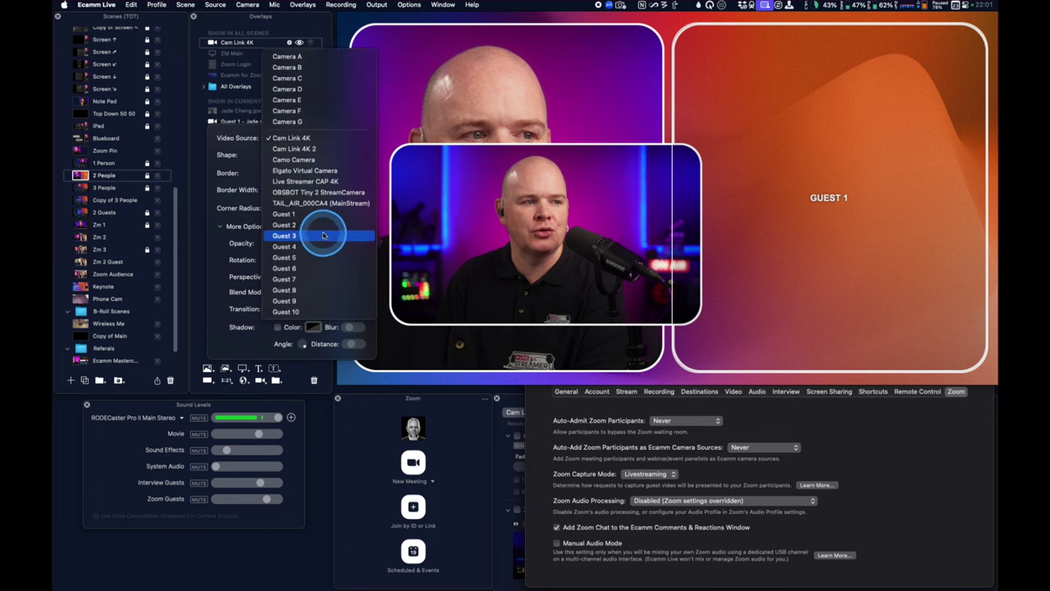
left_click(327, 312)
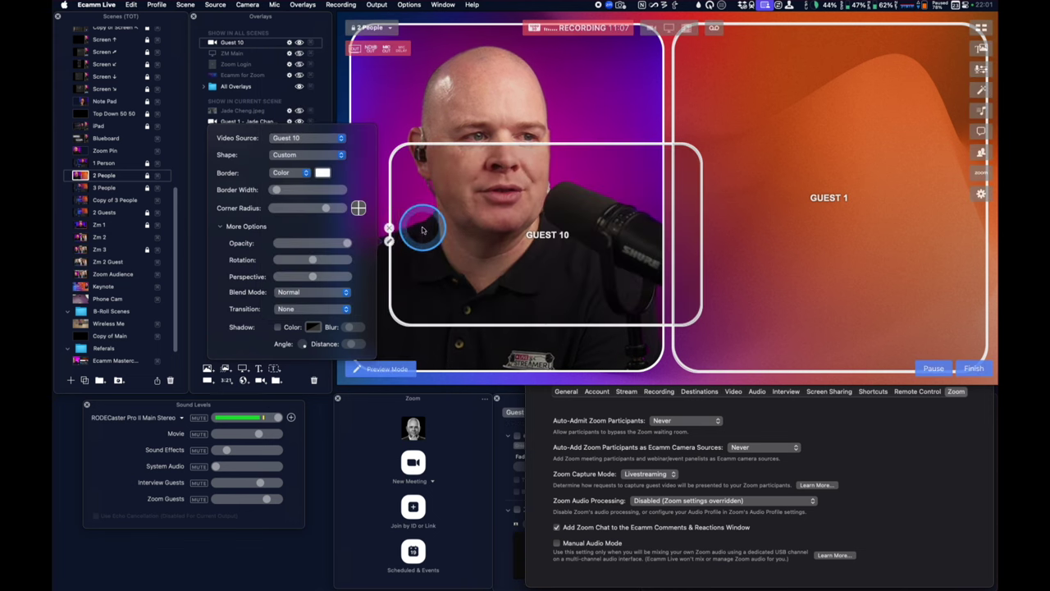
left_click(390, 228)
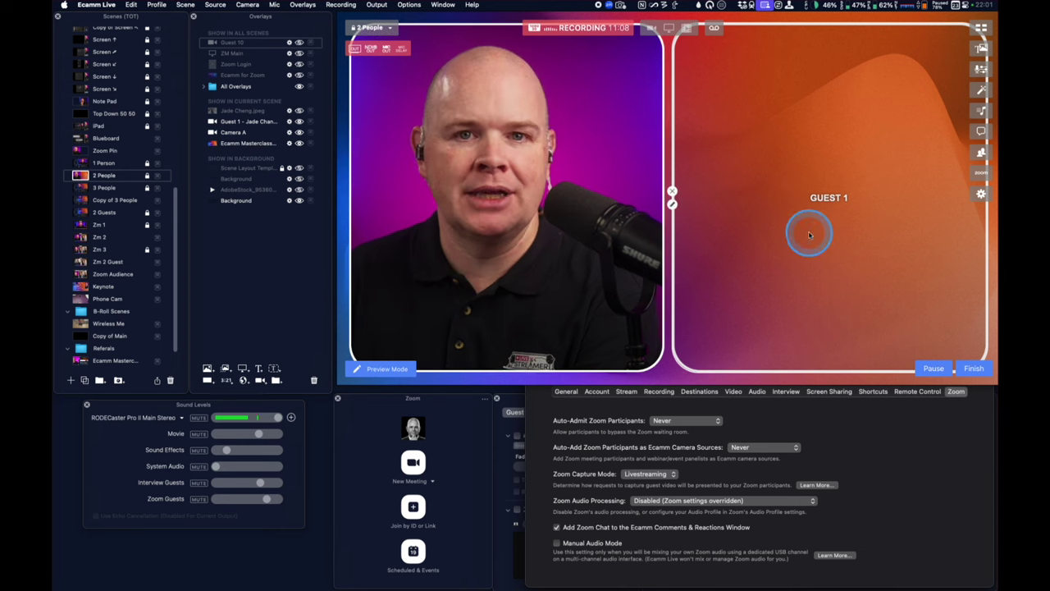
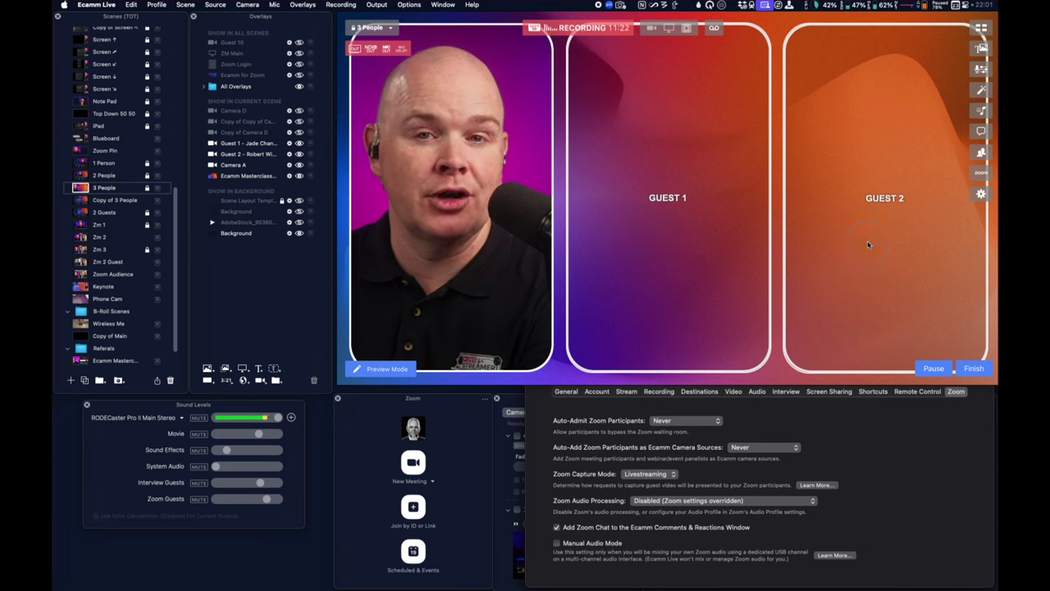
Preview the guest placeholders in the 3 People and 2 Guests scenes, and return to the 1 Person scene
left_click(867, 240)
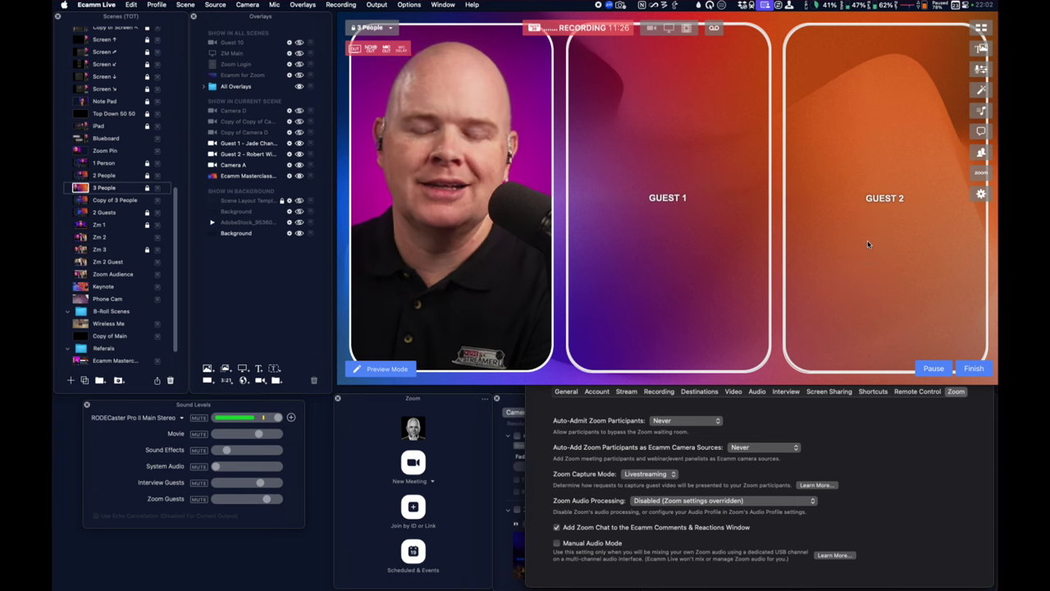
key("super+2")
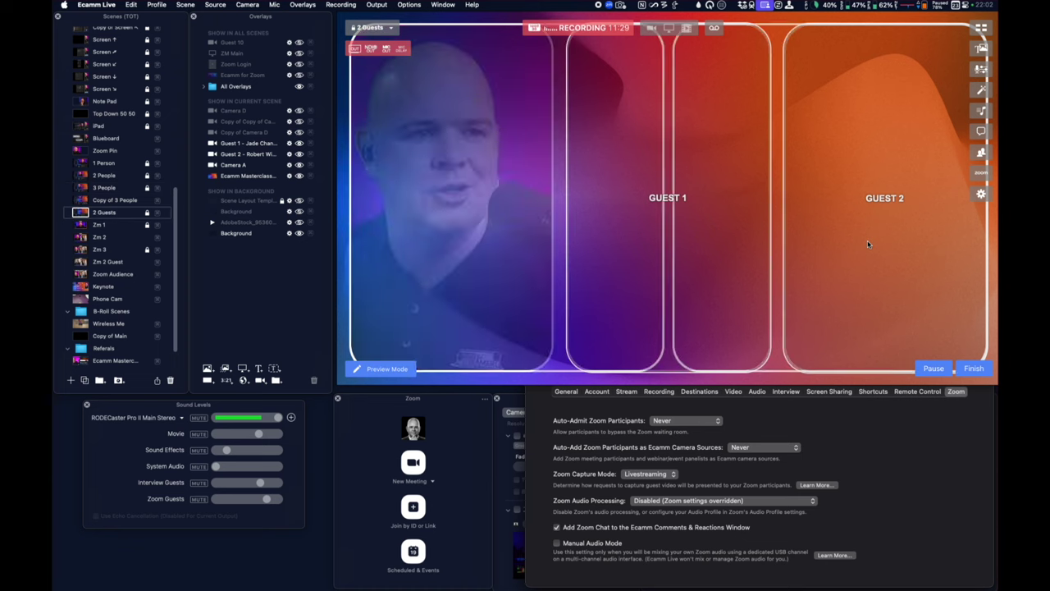
left_click(798, 174)
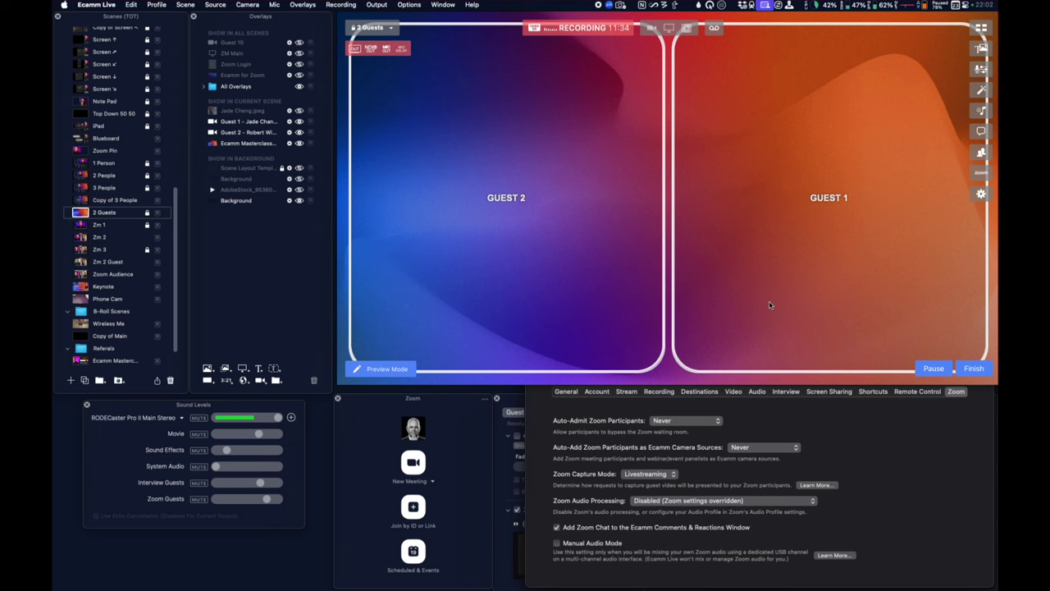
key("super+1")
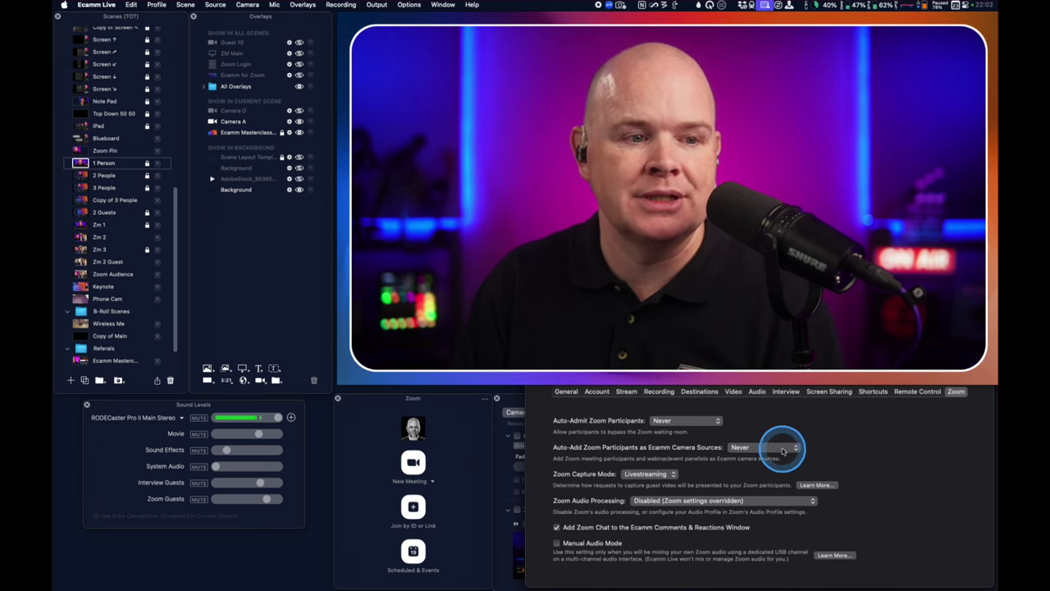
Show all sources in the Camera Switcher and view the options for the Cam Link 4K 2 source
left_click(832, 445)
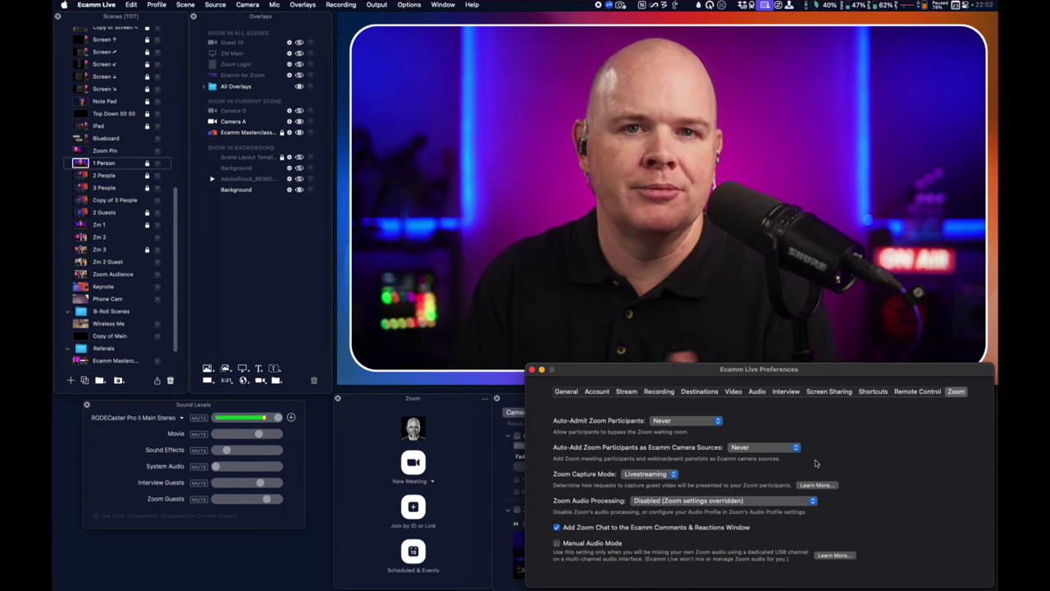
left_click_drag(680, 368, 332, 218)
left_click(526, 334)
left_click(785, 416)
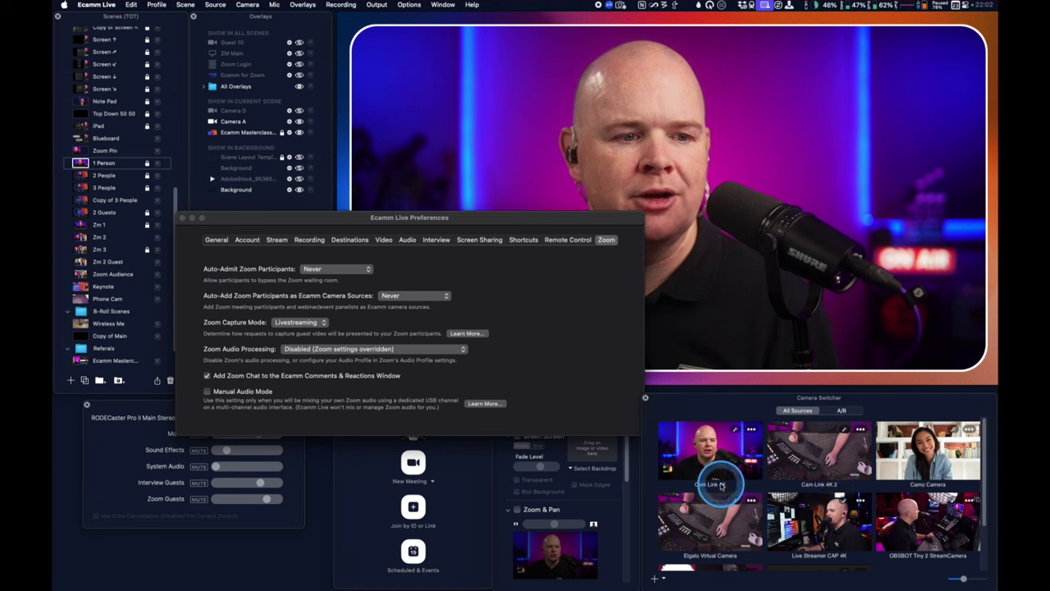
left_click(859, 429)
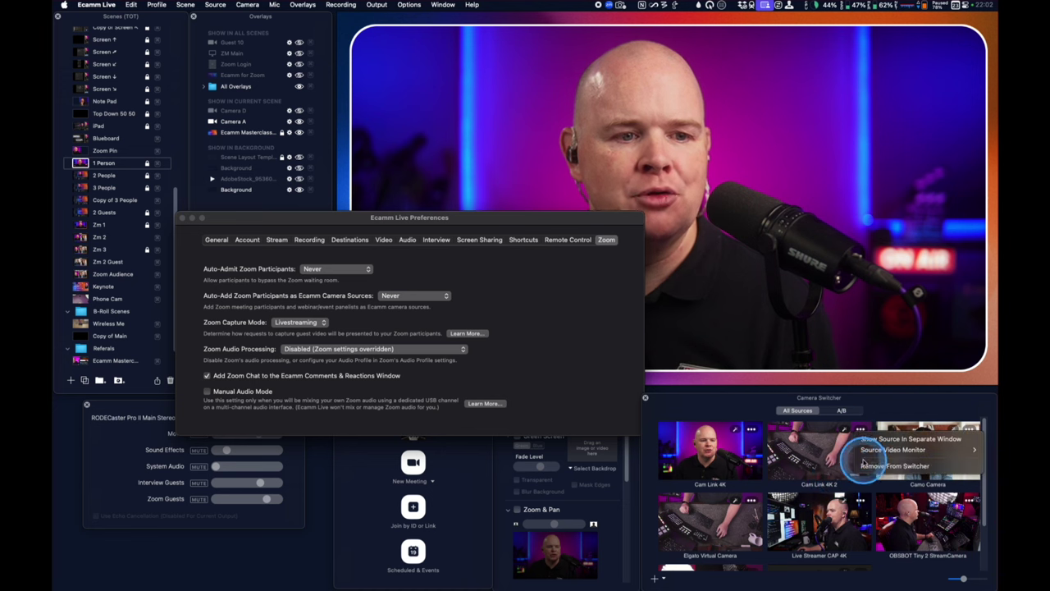
Return the Camera Switcher to its A/B view and move the preferences window clear of the Zoom panel
left_click_drag(561, 223, 707, 387)
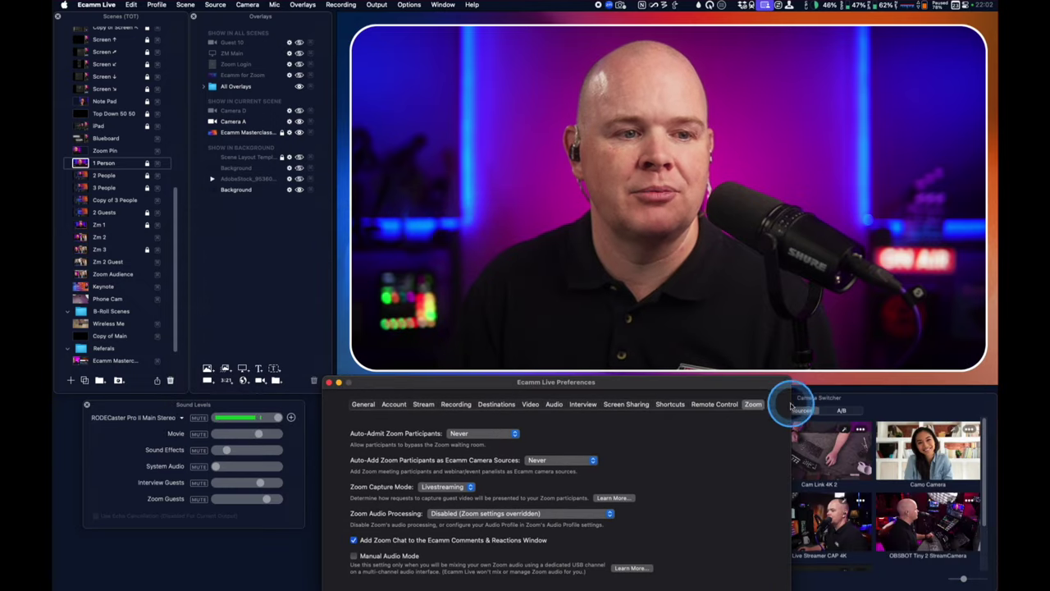
left_click(841, 411)
left_click_drag(555, 379, 742, 353)
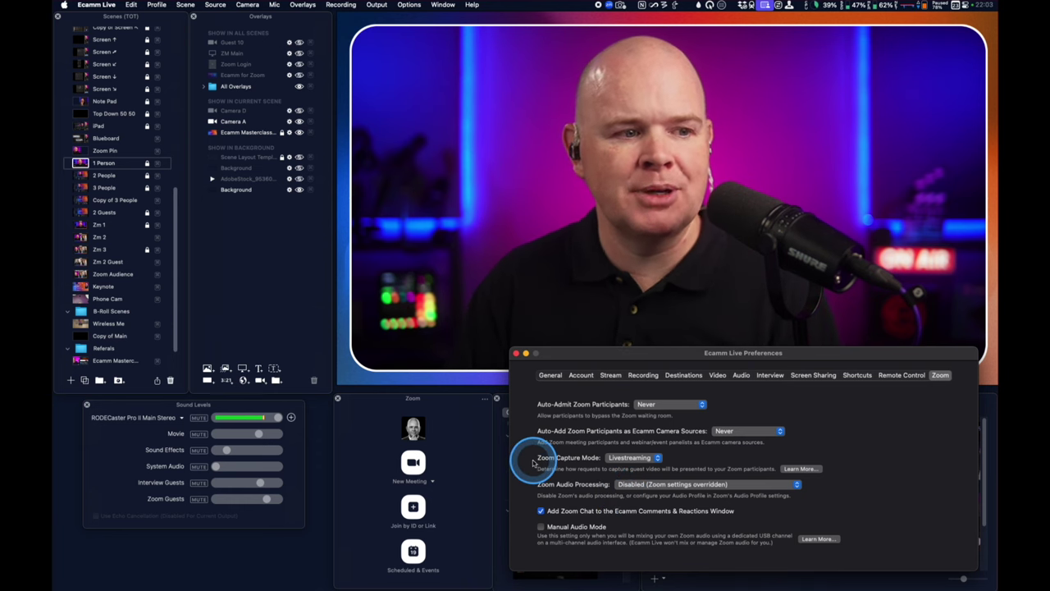
Start a new Zoom meeting and enlarge and reposition its meeting window over the workspace
left_click(413, 467)
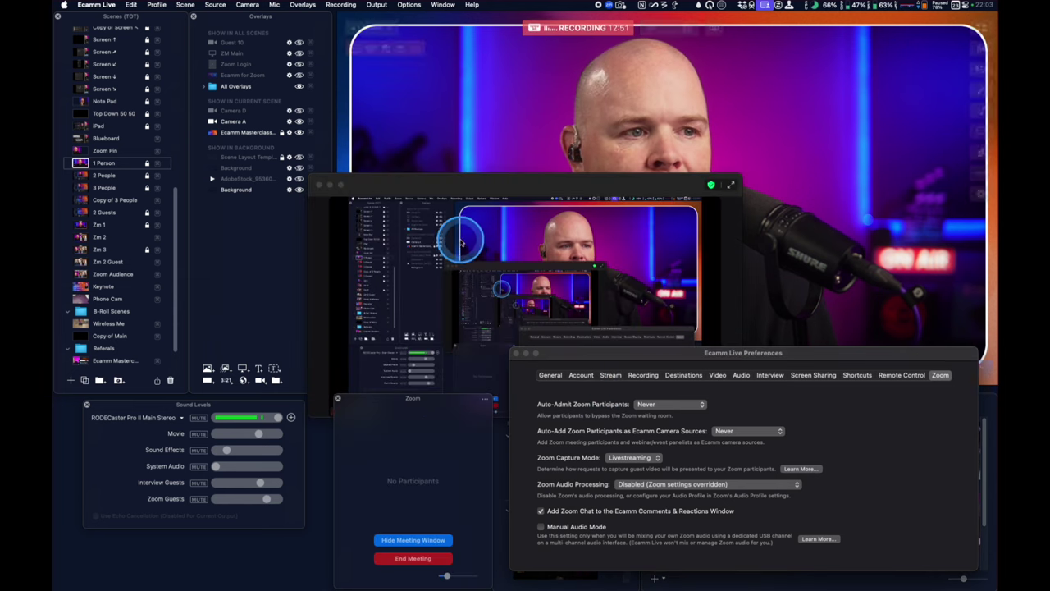
left_click_drag(464, 179, 339, 120)
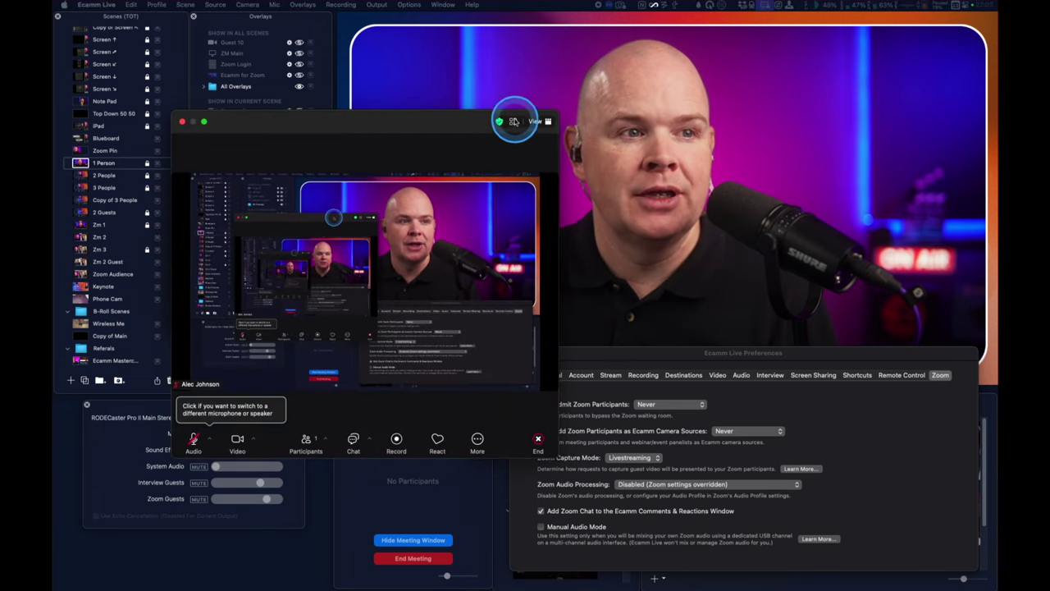
left_click_drag(553, 115, 680, 159)
left_click_drag(414, 165, 492, 181)
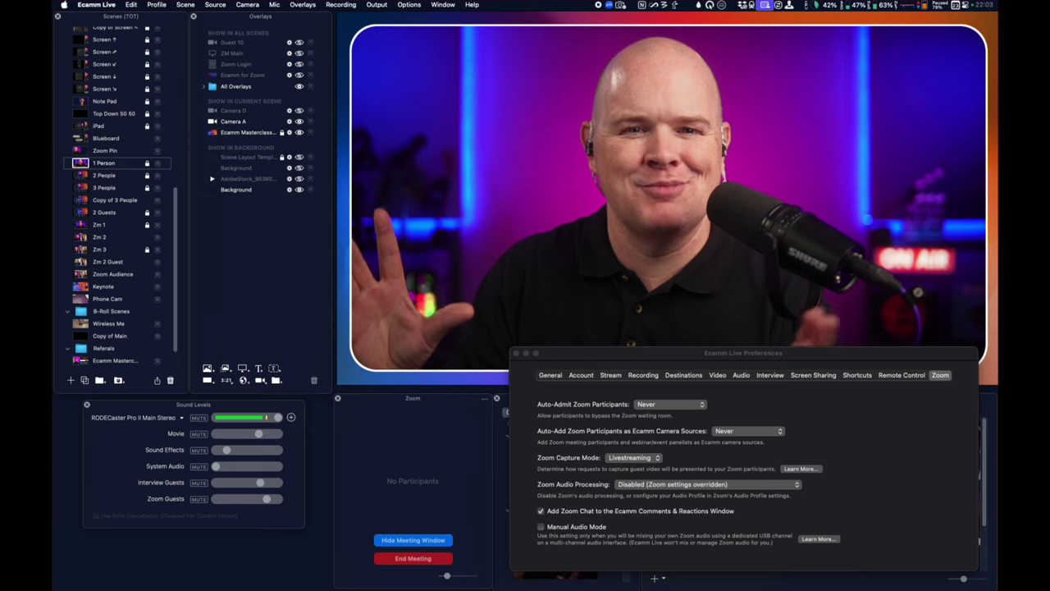
left_click_drag(464, 217, 478, 274)
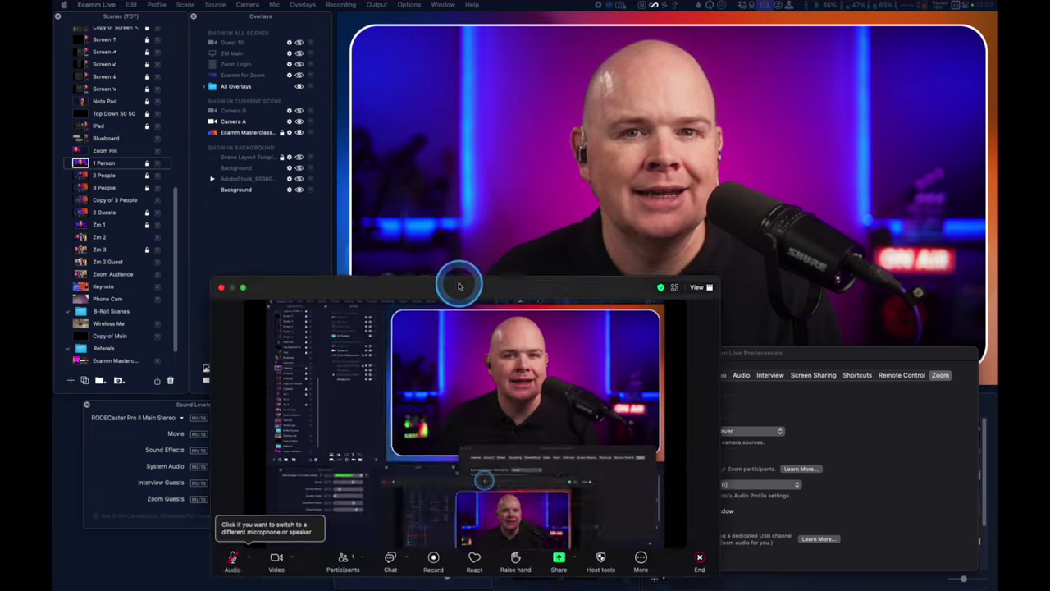
Move the meeting window clear of the Zoom panel, and toggle its visibility off and on from that panel
left_click_drag(456, 281, 352, 106)
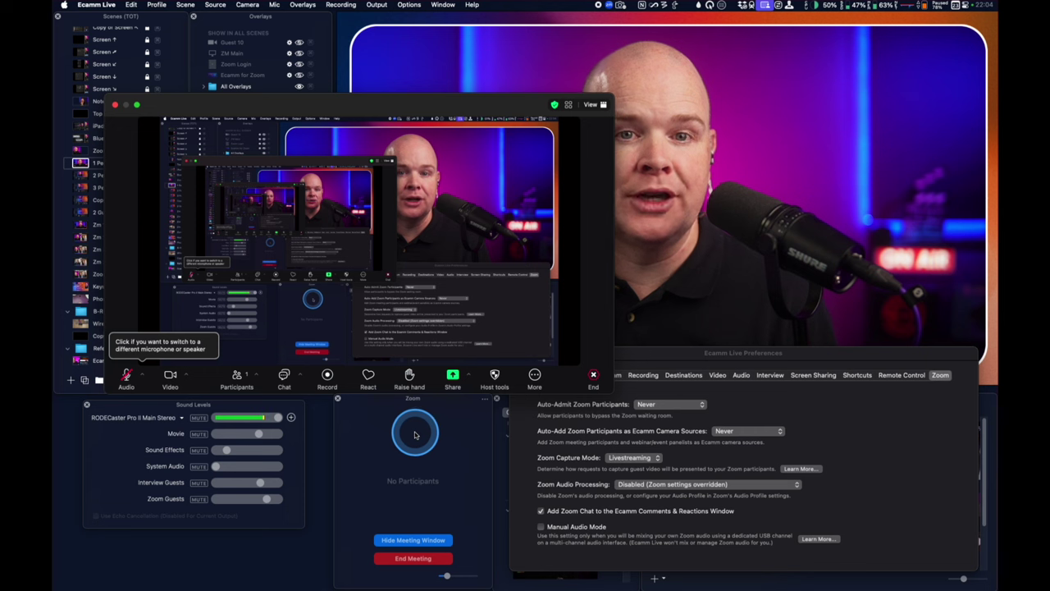
left_click(416, 541)
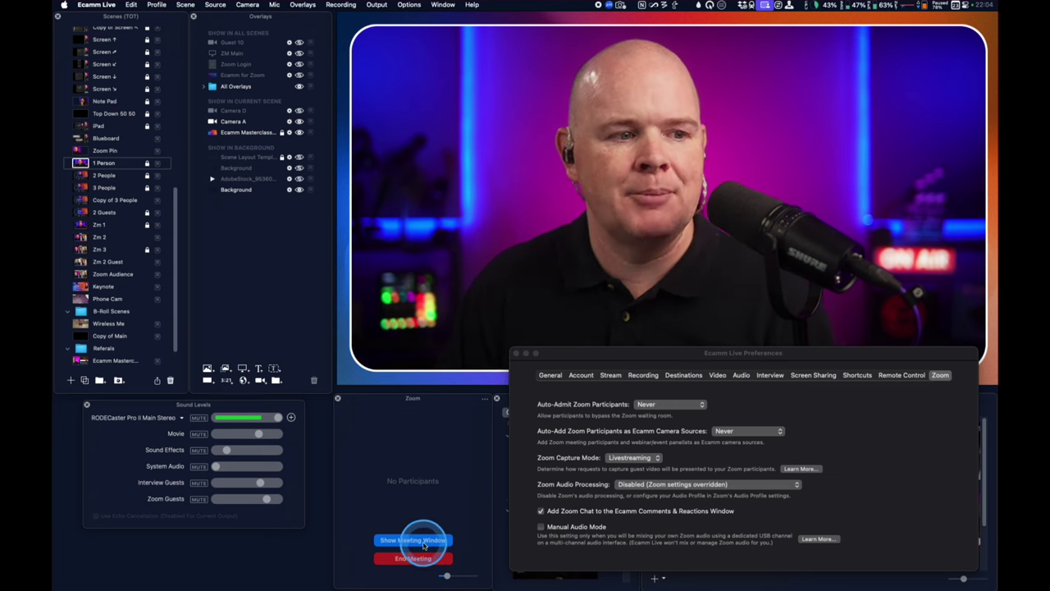
left_click(423, 540)
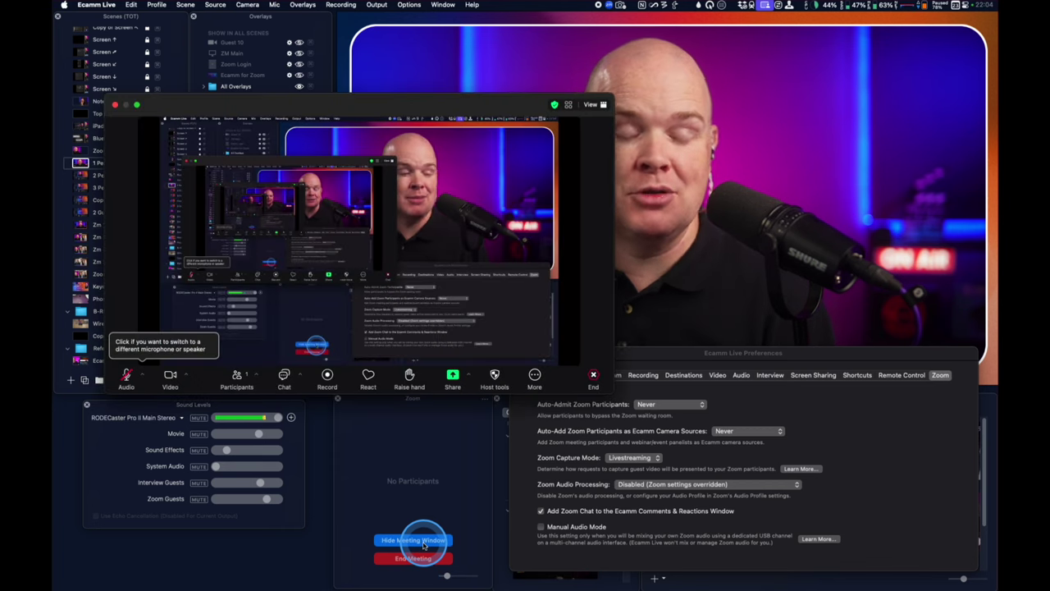
left_click(424, 540)
left_click(423, 541)
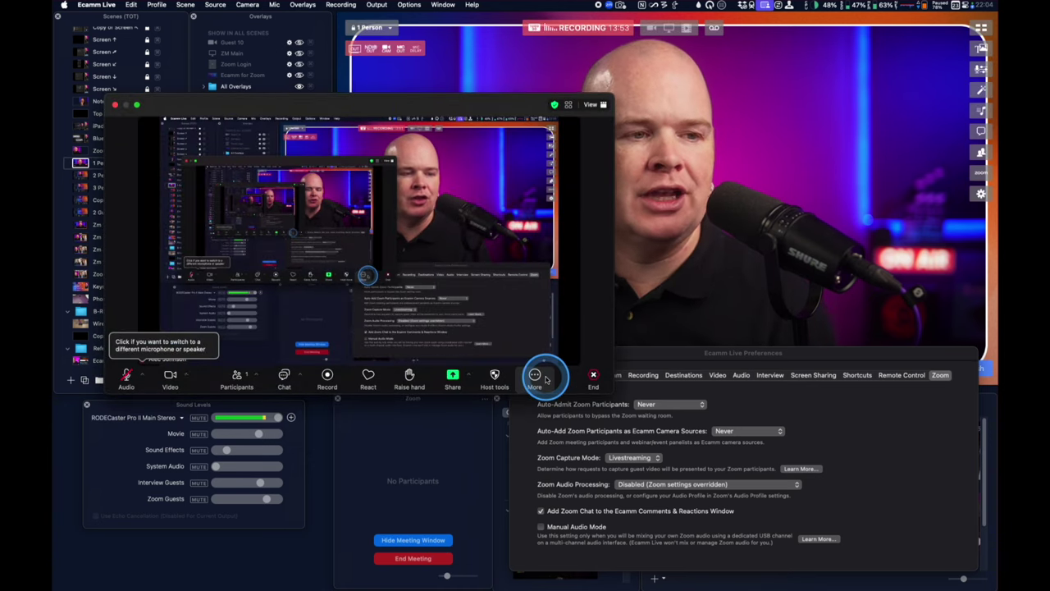
Shift the meeting window further away from the preferences window, and hide and show it once more
left_click_drag(511, 106, 520, 123)
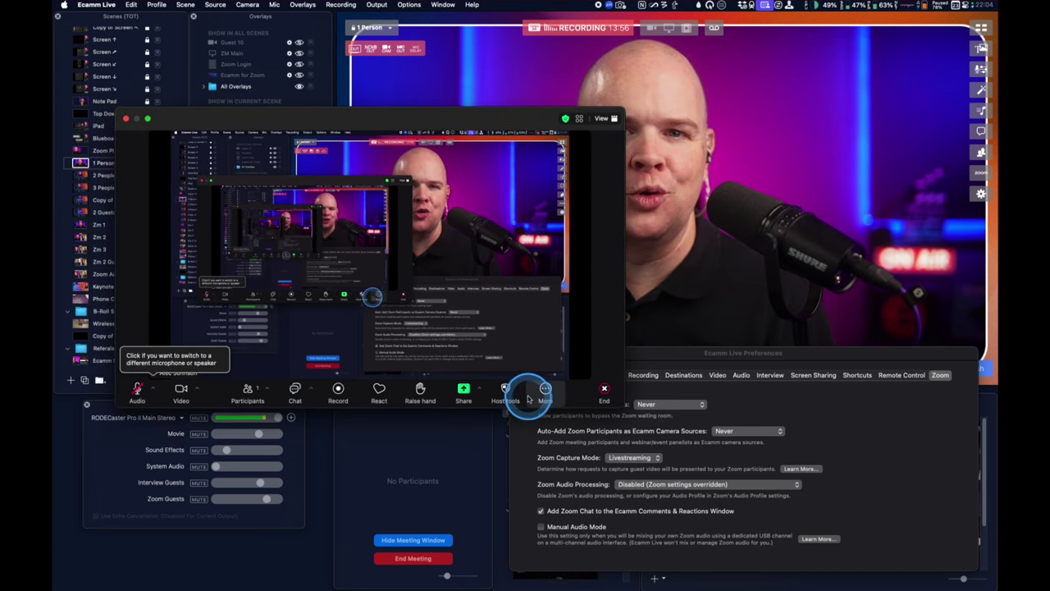
left_click_drag(433, 120, 388, 106)
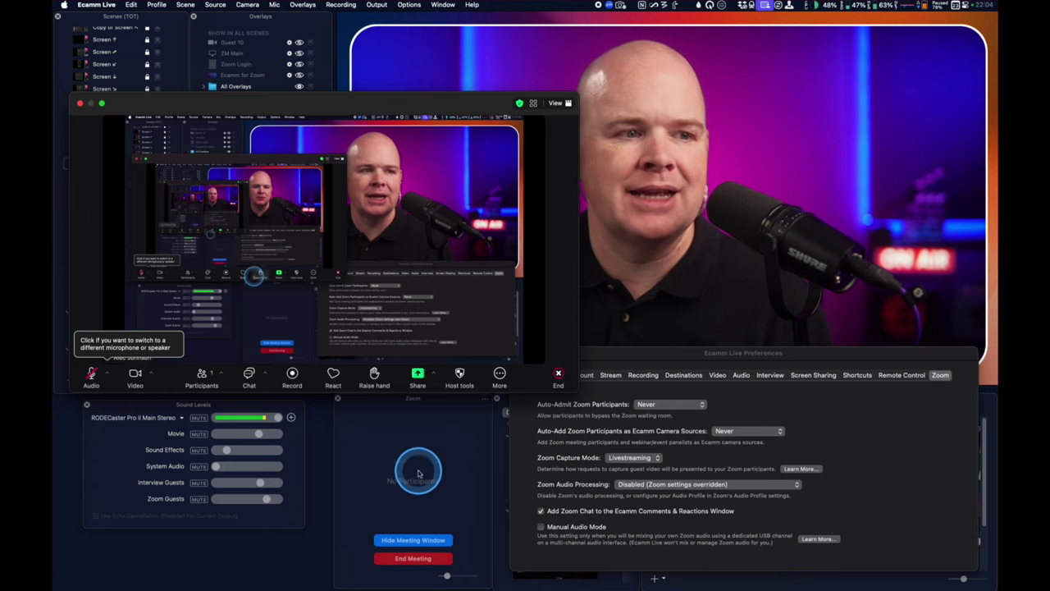
left_click(419, 541)
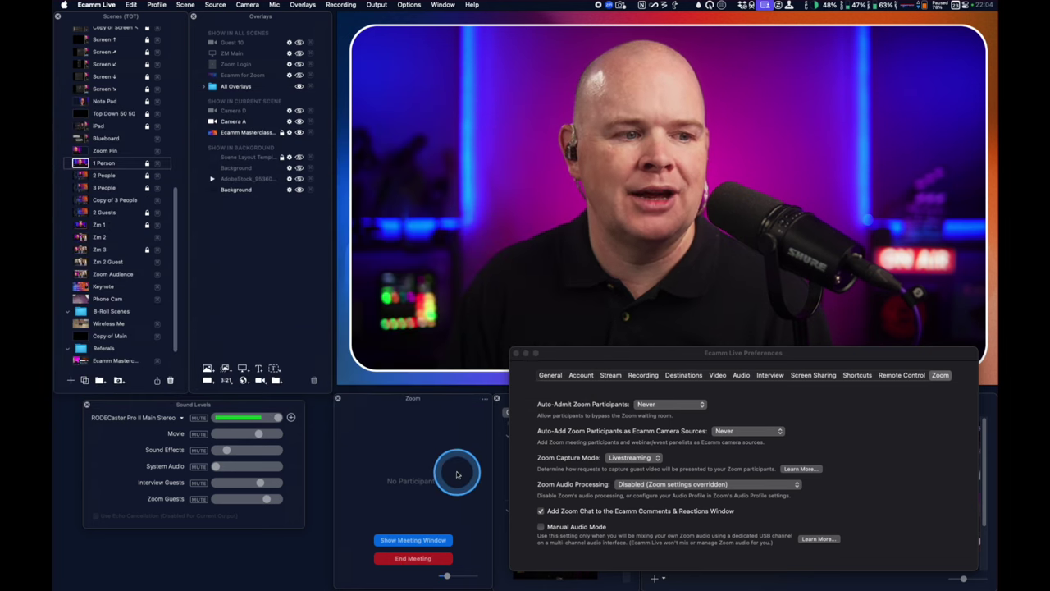
left_click(414, 539)
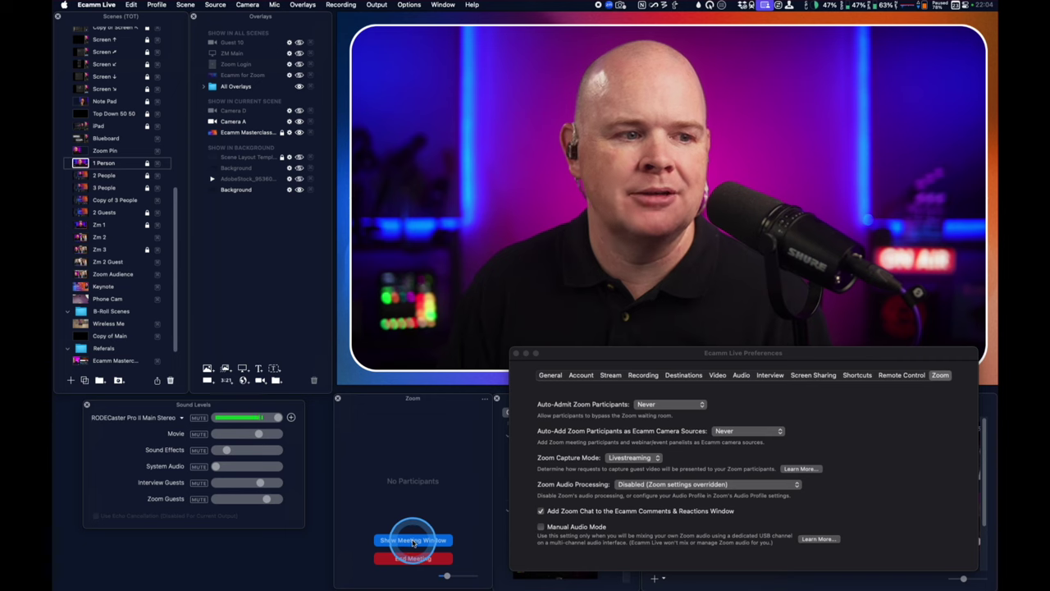
left_click(564, 375)
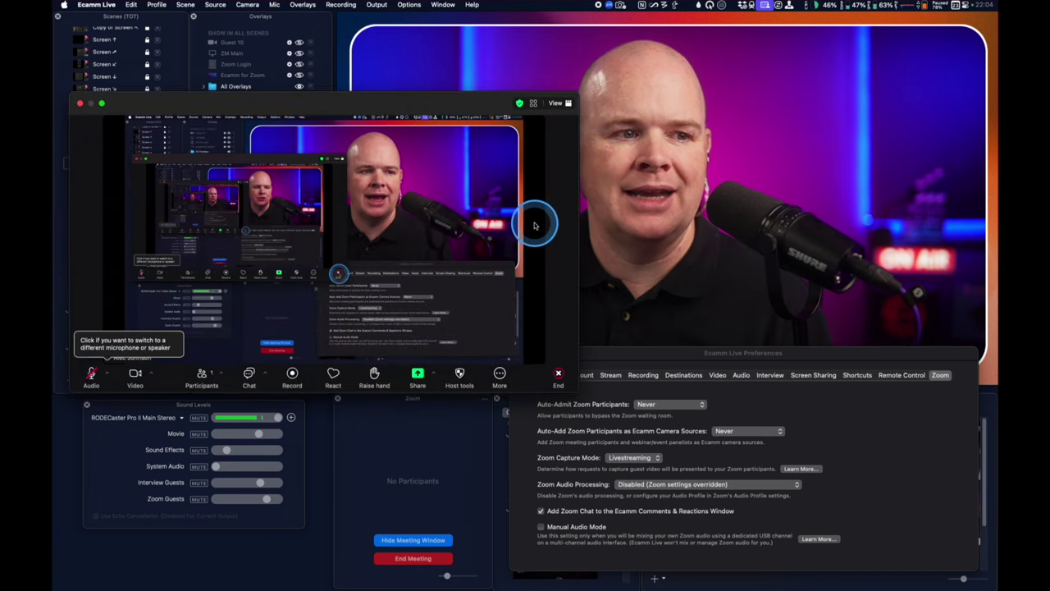
left_click(543, 321)
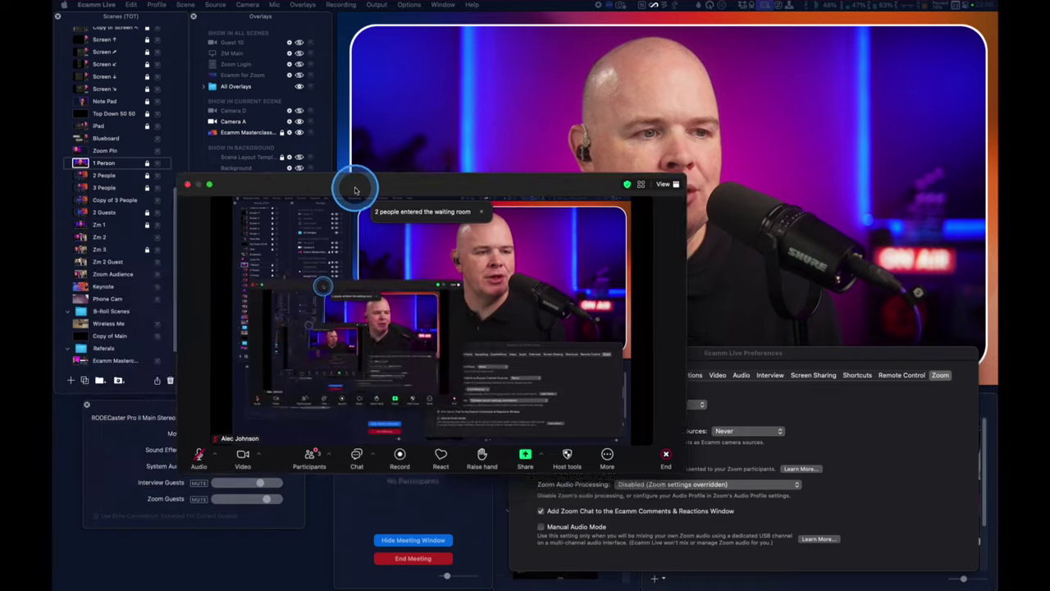
Open the meeting's participants list and place it over the Sound Levels panel, beside the Zoom panel
left_click_drag(352, 188, 394, 241)
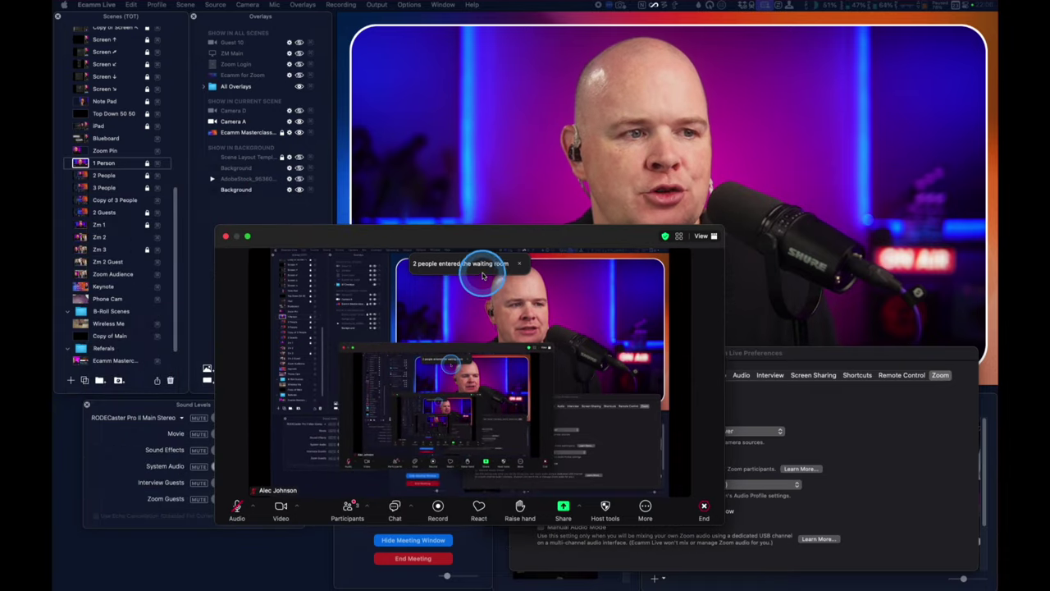
left_click(349, 506)
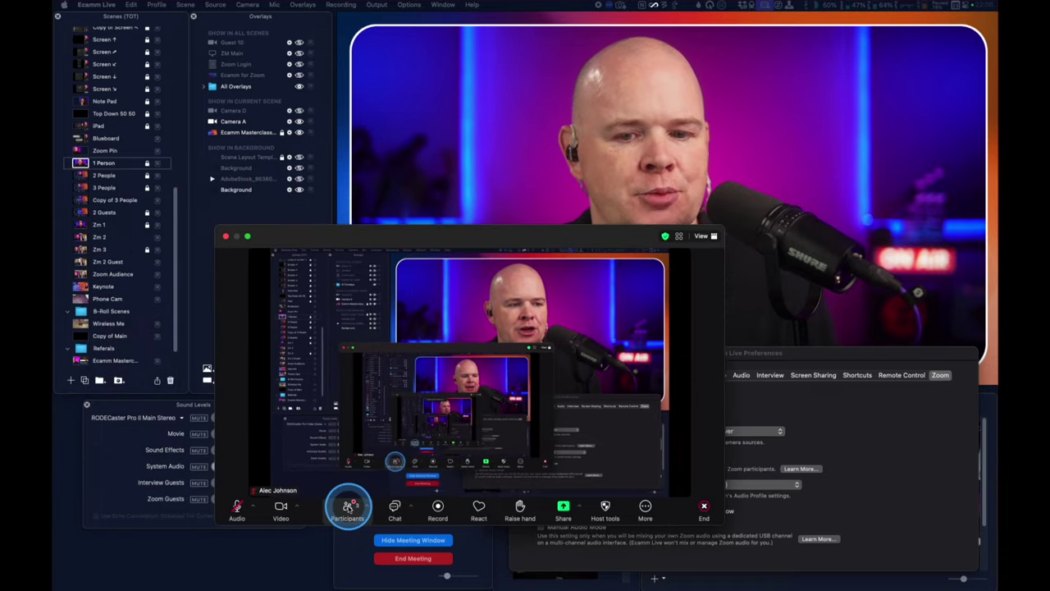
double_click(368, 248)
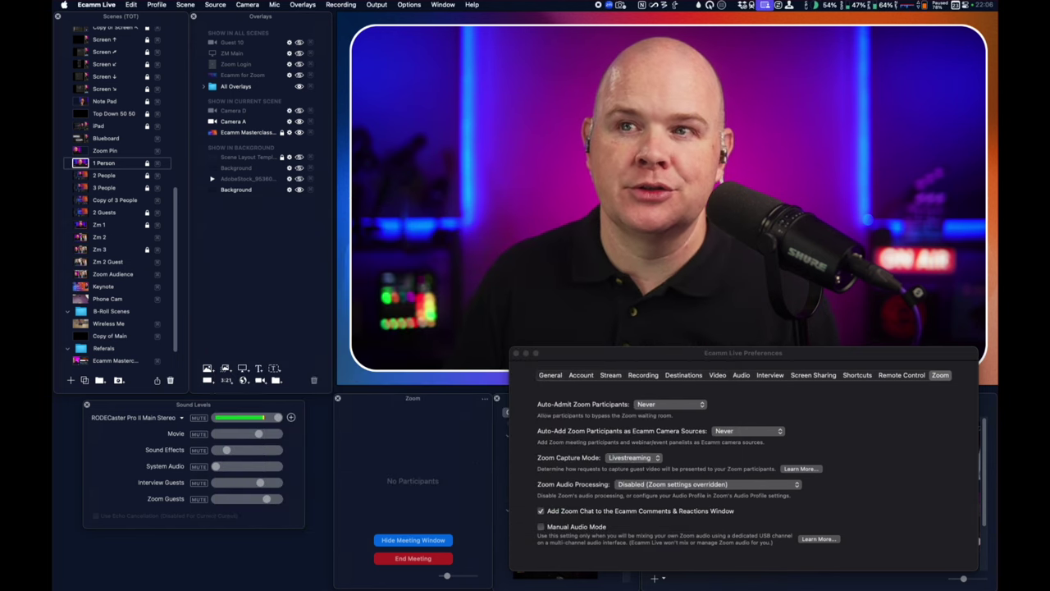
left_click_drag(483, 380, 118, 369)
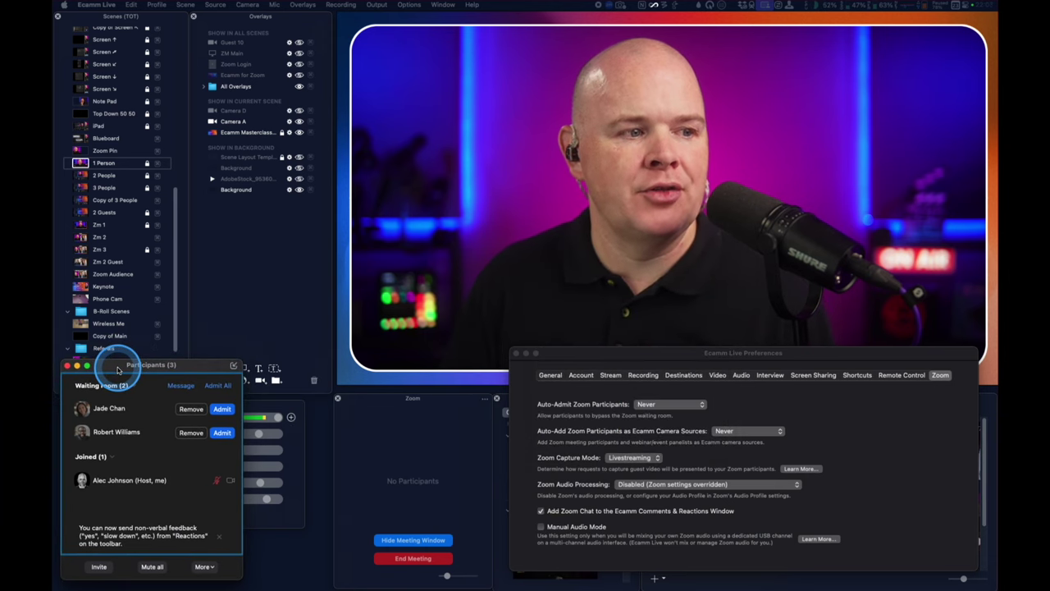
Admit both guests from the waiting room into the Zoom meeting
left_click(221, 409)
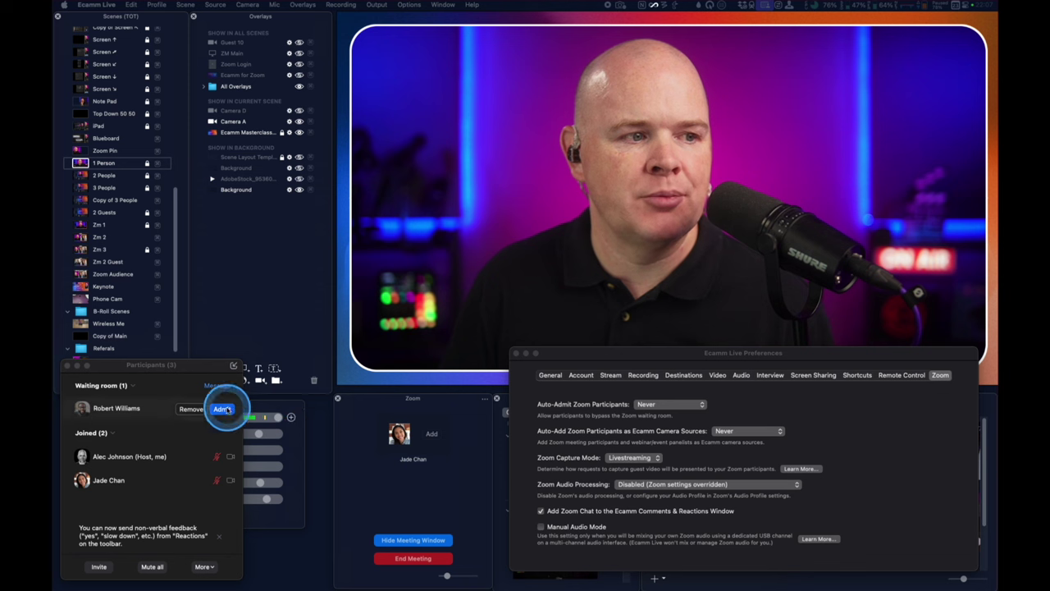
left_click(221, 410)
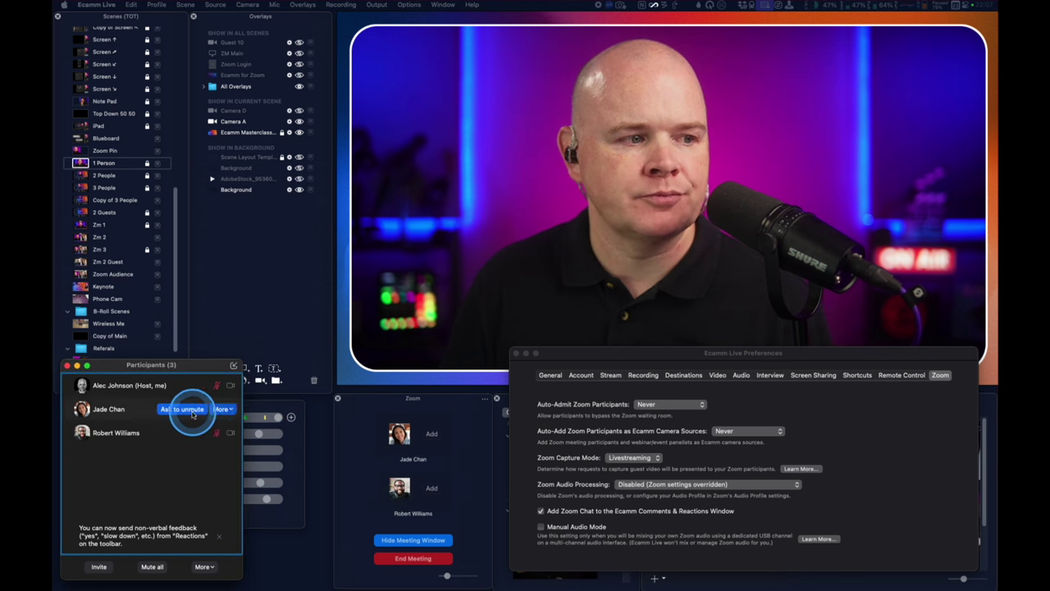
mouse_move(182, 407)
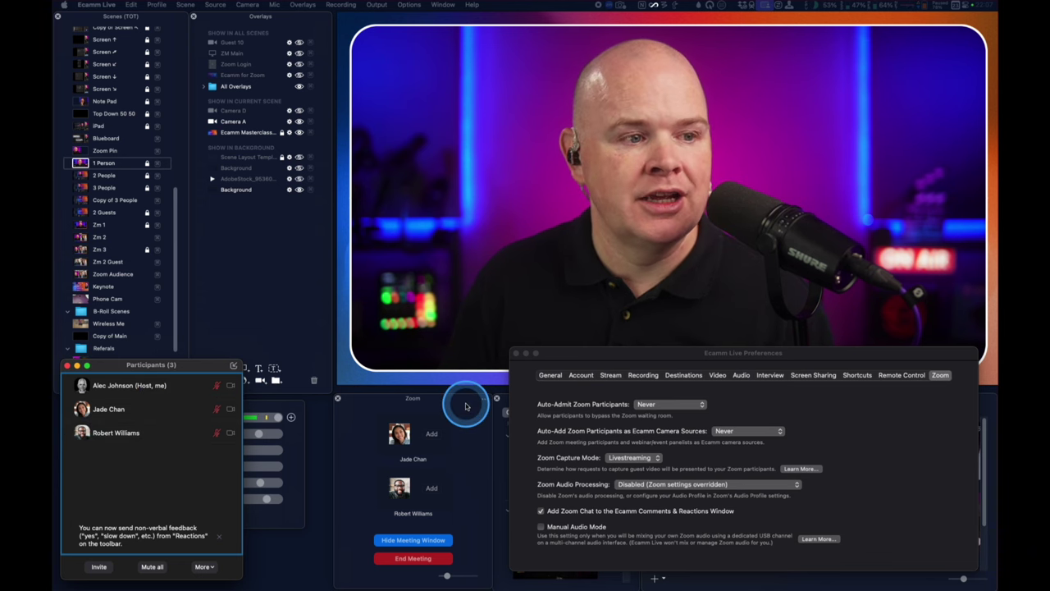
Slightly shrink the participant thumbnails in the Zoom panel and move the participants list out of the workspace
mouse_move(447, 575)
left_mouse_down()
mouse_move(459, 575)
mouse_move(446, 575)
left_mouse_up()
left_click(430, 484)
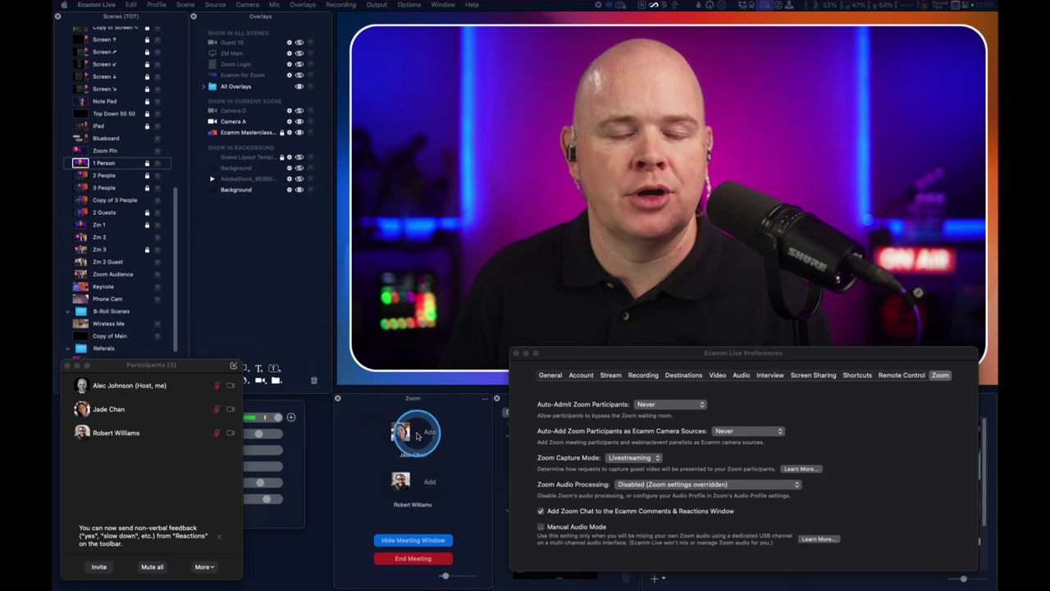
left_click(195, 385)
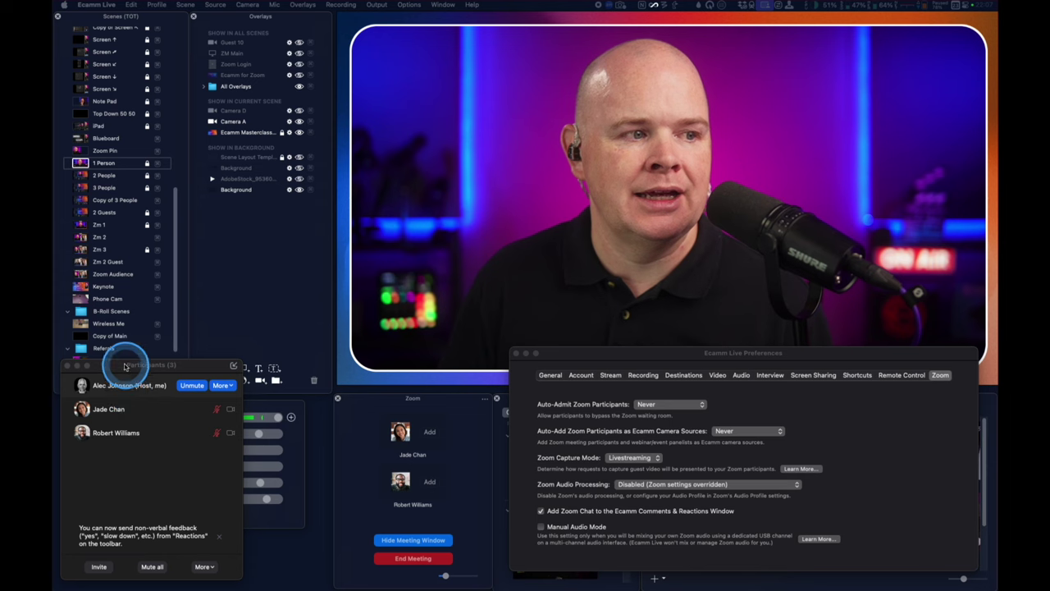
left_click_drag(117, 363, 1033, 589)
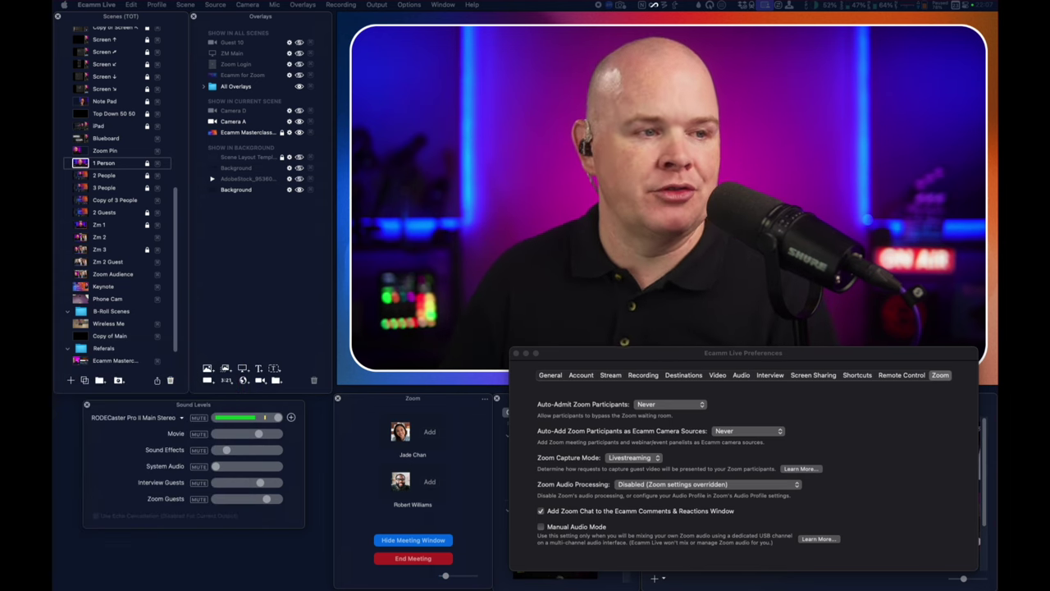
Preview the 3 People scene, return to 1 Person, and add the first Zoom participant as a camera source
left_click(104, 187)
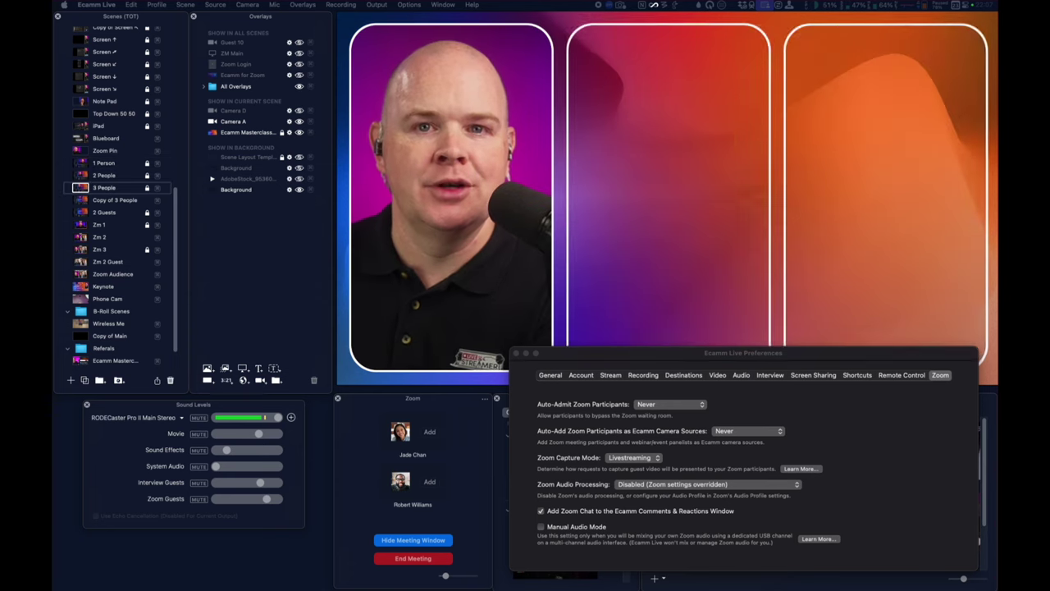
left_click(104, 162)
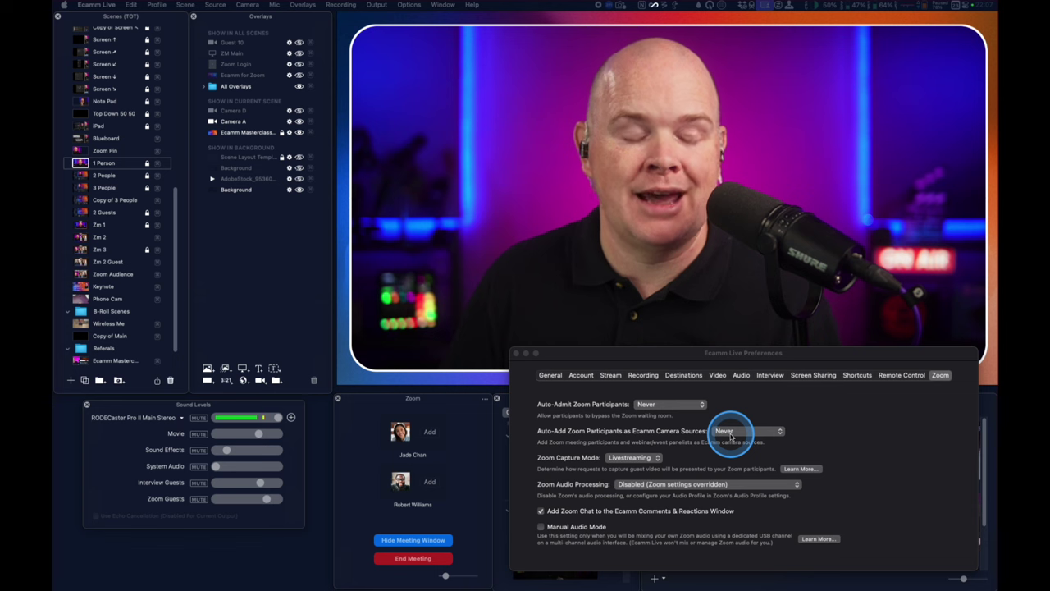
left_click(431, 433)
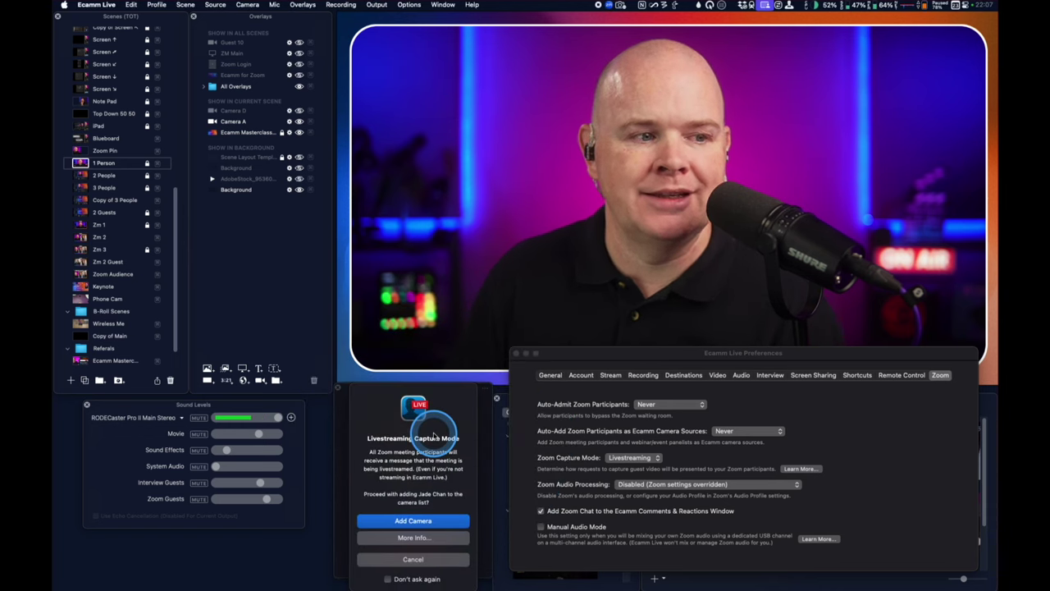
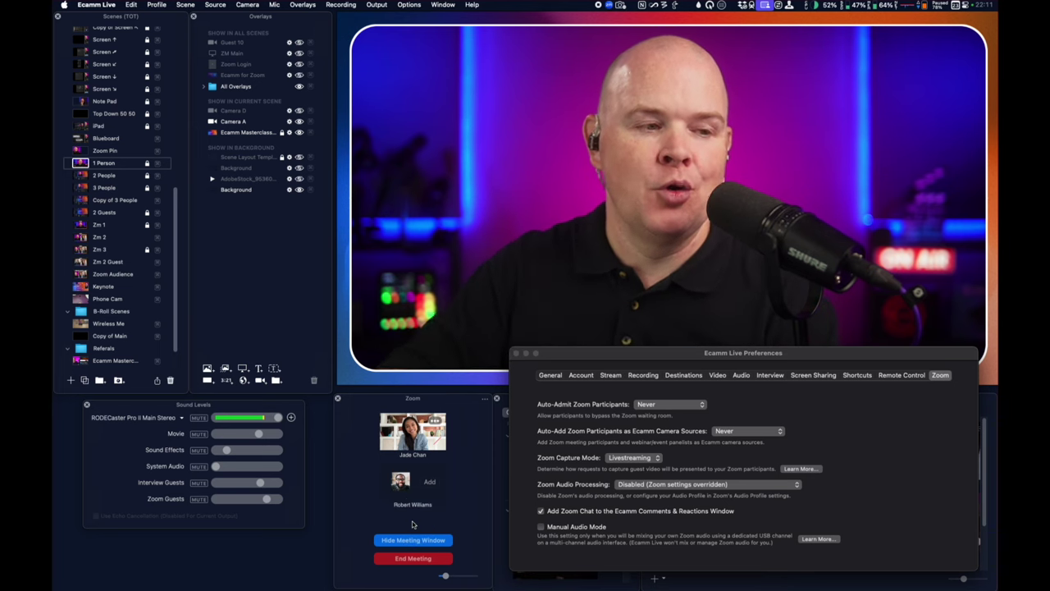
Switch to the 2 People scene with its Guest 1 placeholder
mouse_move(459, 347)
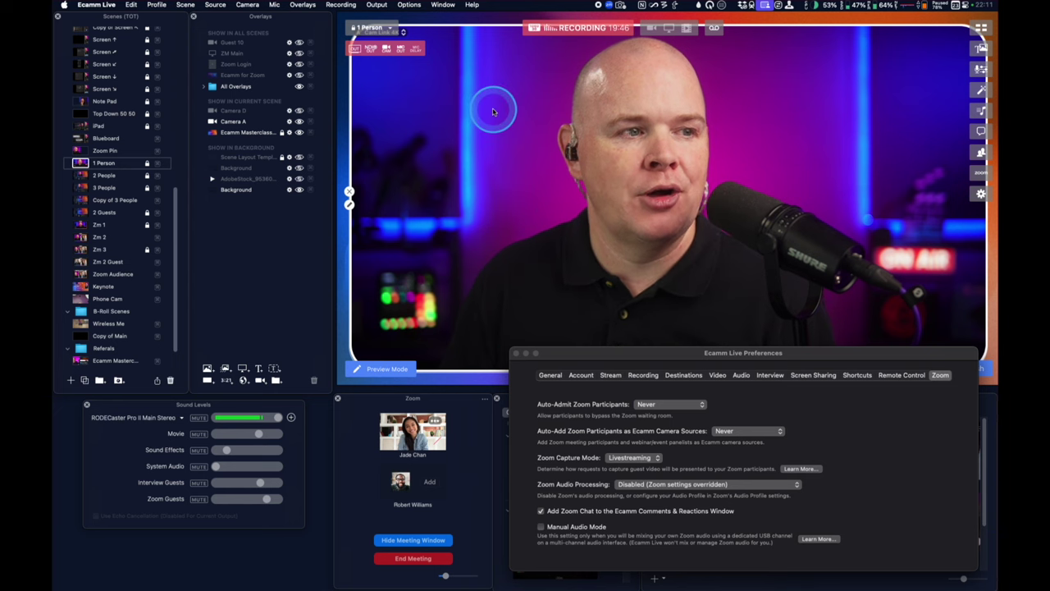
left_click(80, 174)
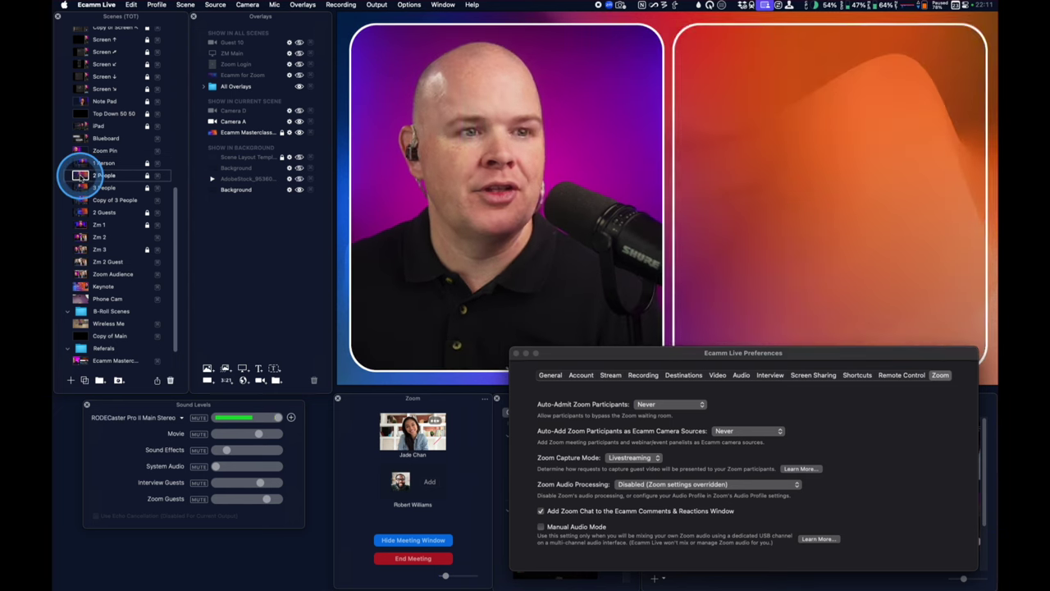
mouse_move(739, 204)
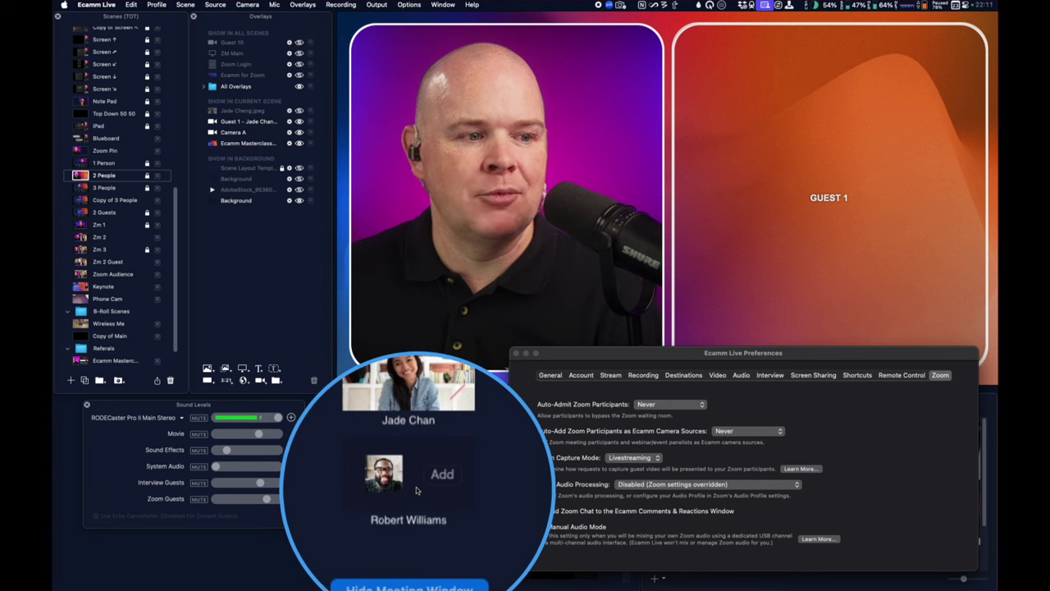
Show the first Zoom participant's source in a separate window, move it over Sound Levels, and close it
mouse_move(425, 432)
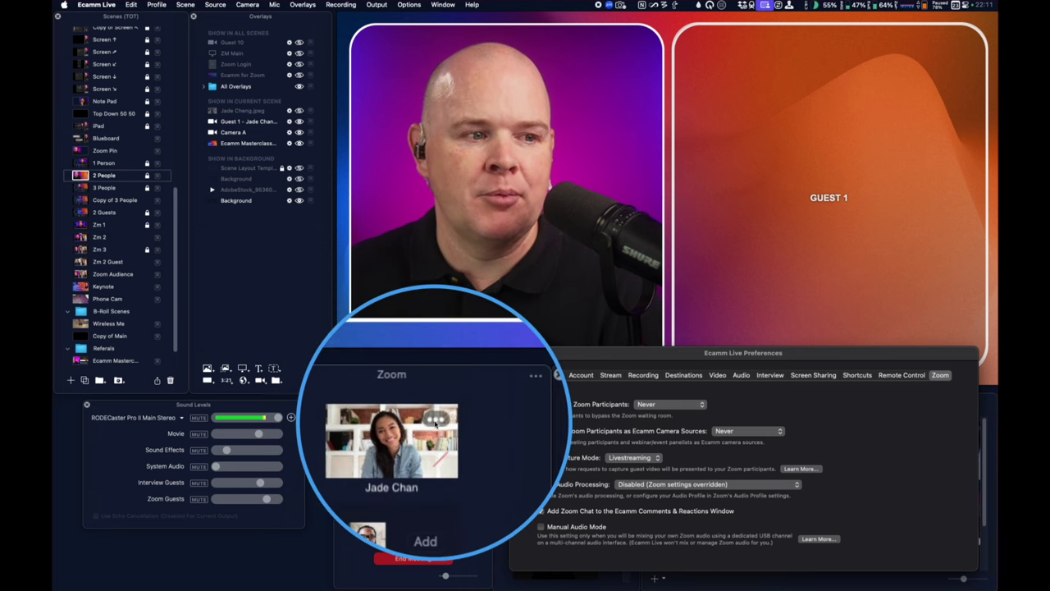
left_click(436, 421)
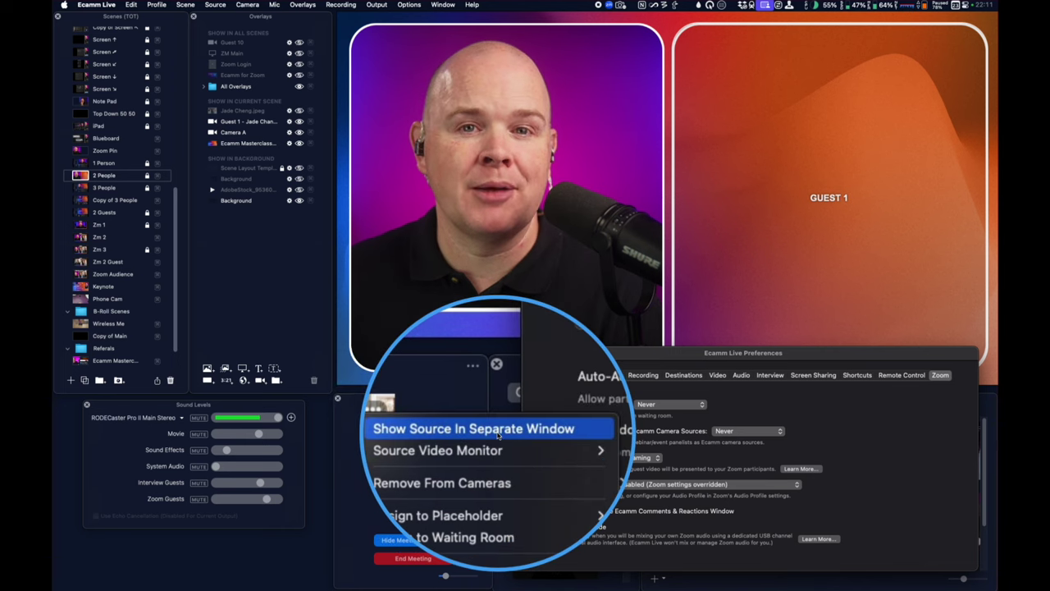
left_click(498, 433)
left_click_drag(542, 370, 151, 421)
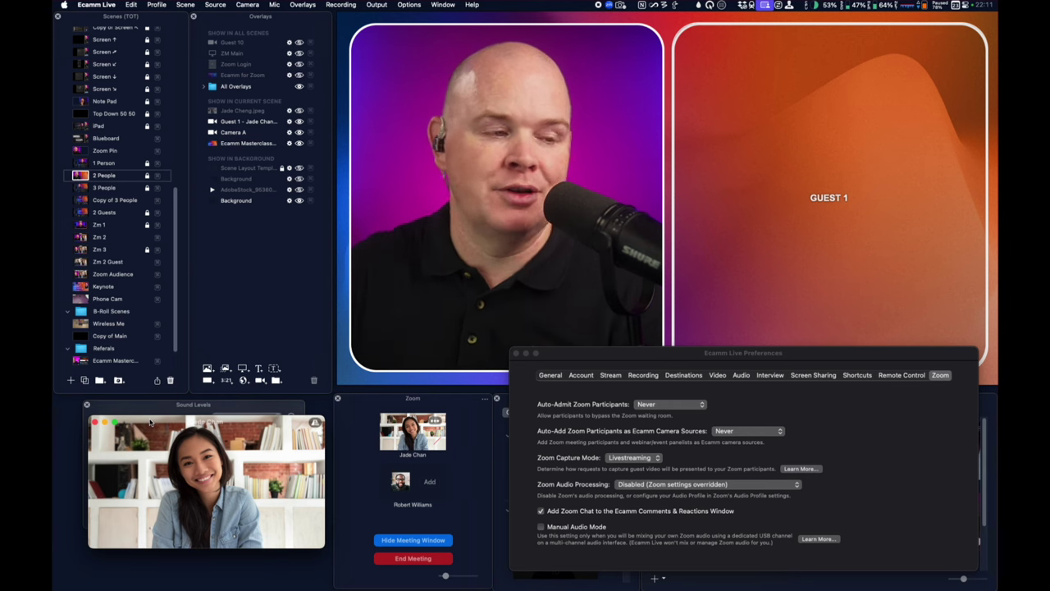
left_click(94, 422)
Move the preferences window aside to check the Camera Switcher, and put the window back over it
left_click_drag(579, 359, 265, 402)
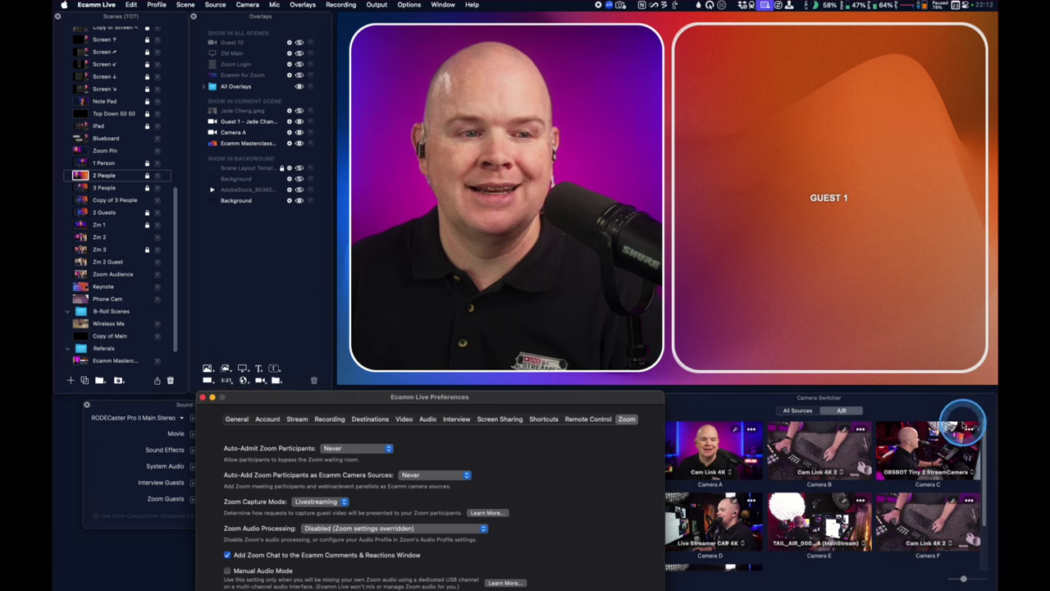
left_click_drag(528, 398, 844, 355)
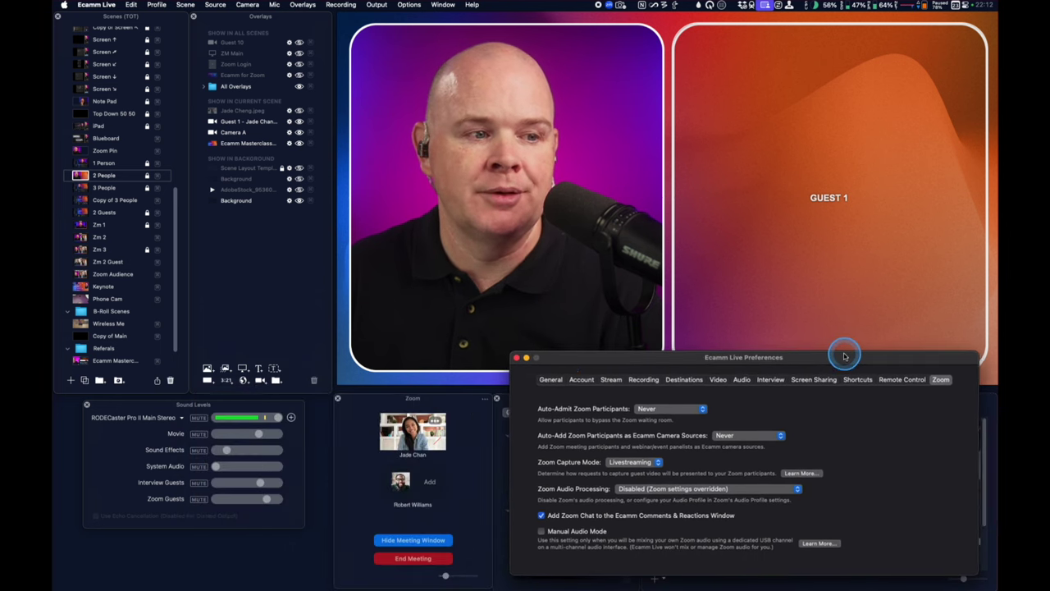
View the Source Video Monitor options for the first Zoom participant
right_click(435, 420)
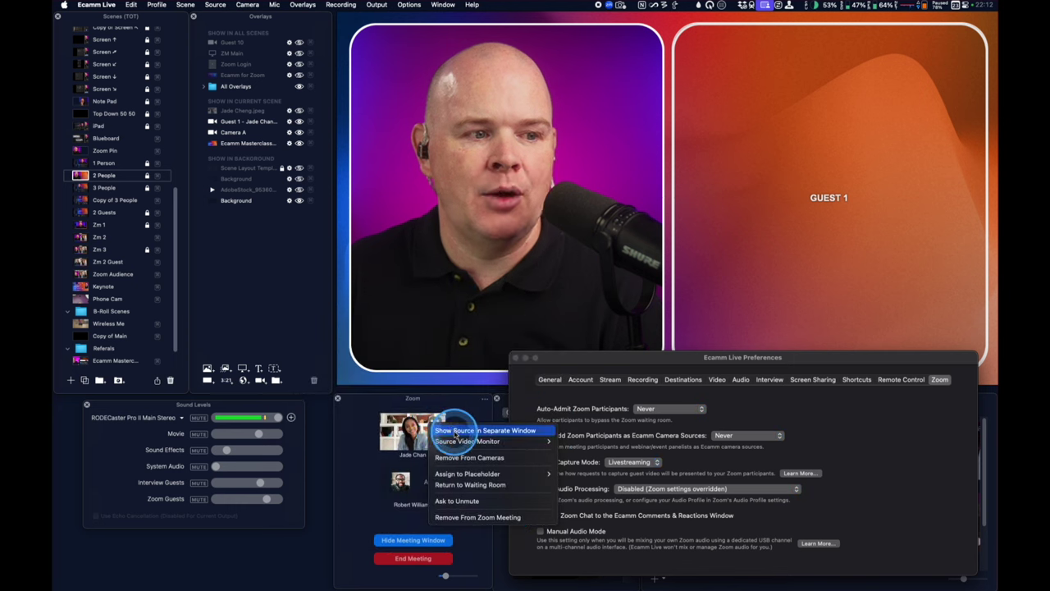
mouse_move(458, 440)
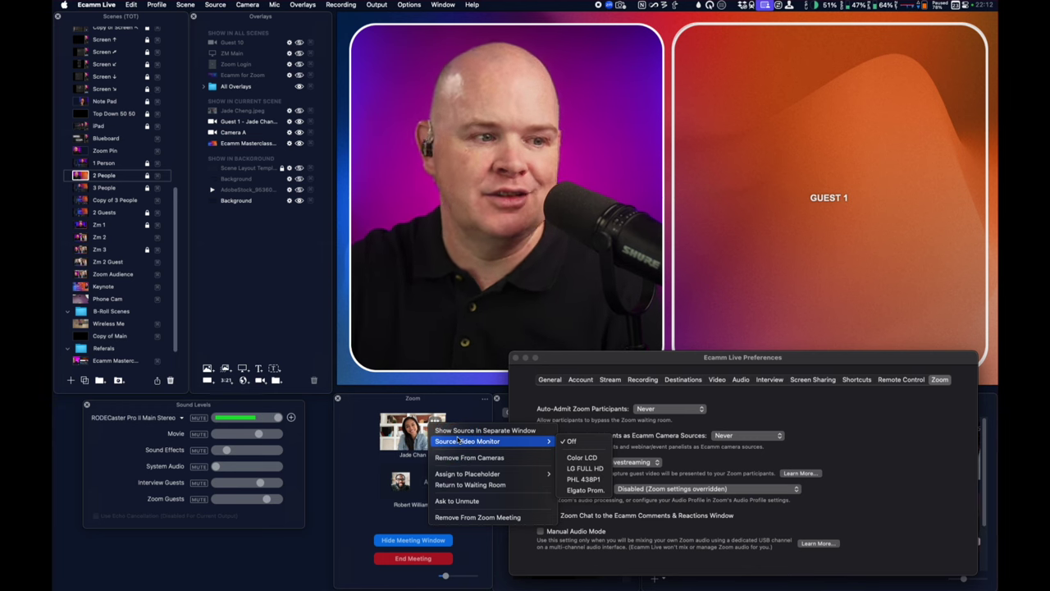
left_click(460, 441)
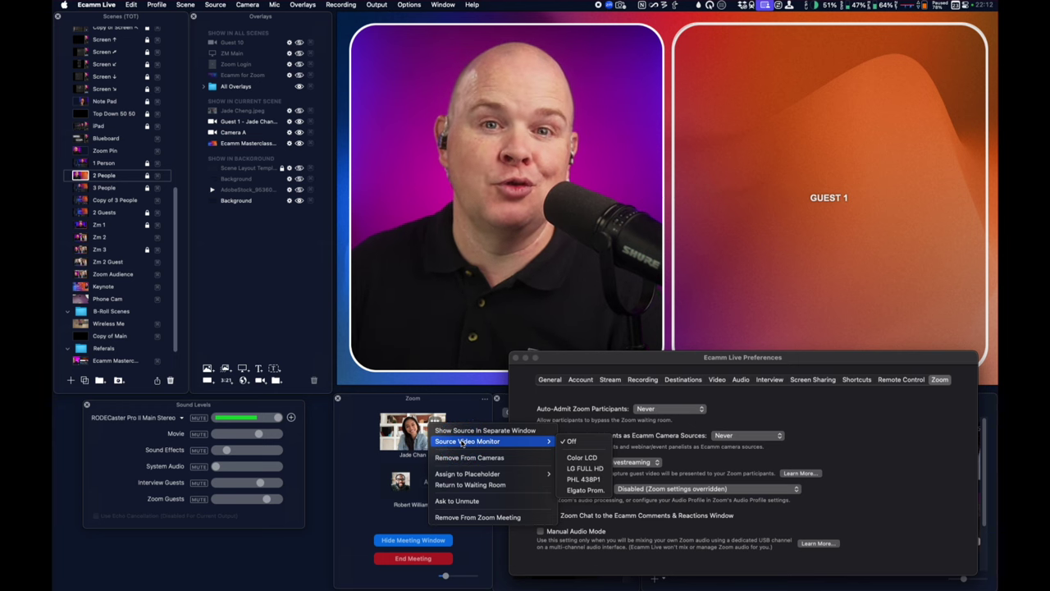
Assign the first Zoom participant to the Guest 1 placeholder
left_click(463, 441)
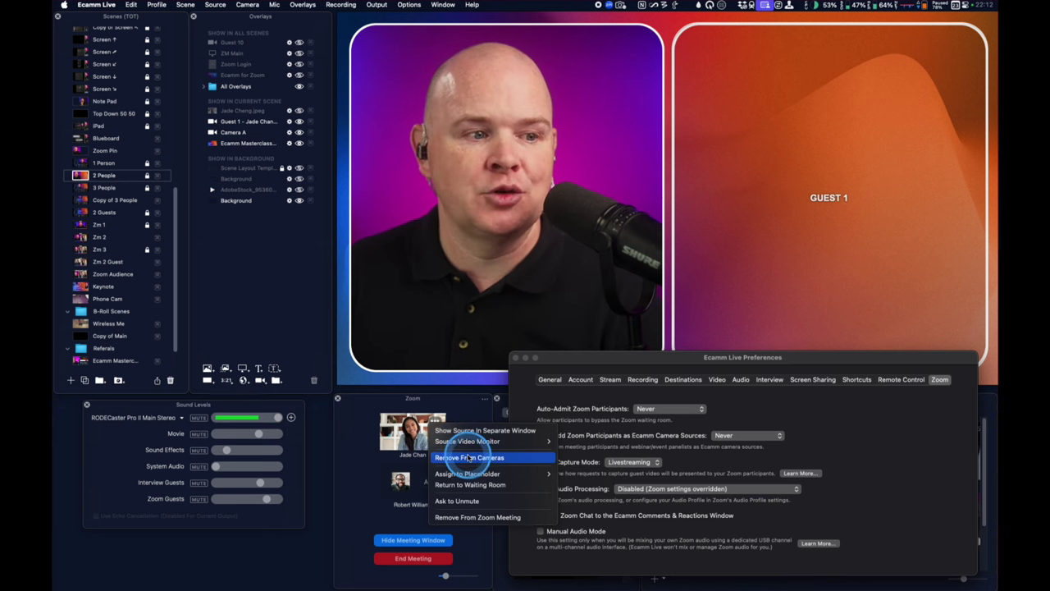
left_click(439, 495)
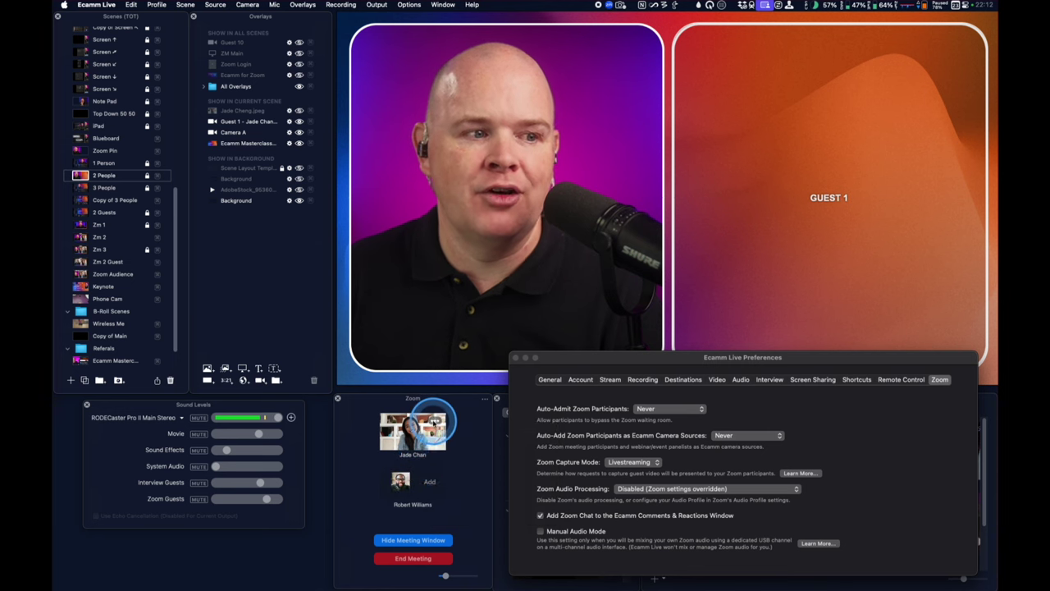
left_click(436, 422)
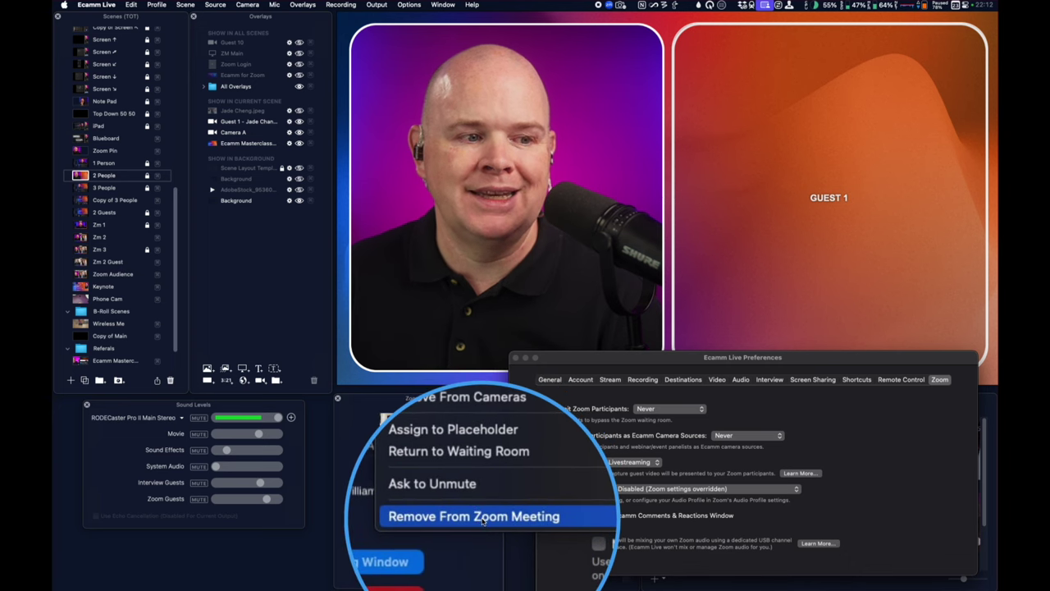
mouse_move(498, 476)
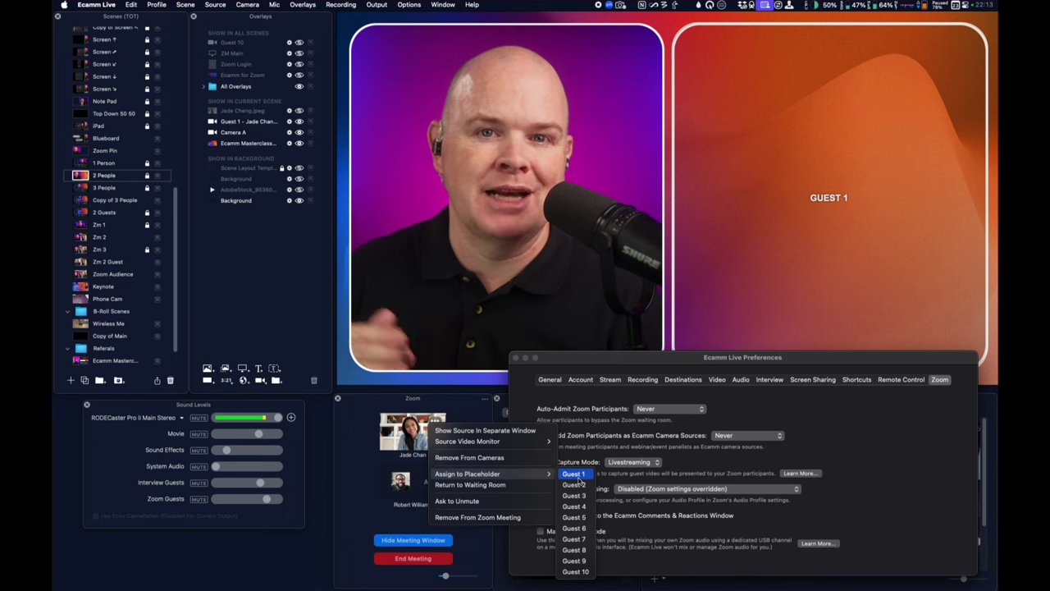
left_click(579, 479)
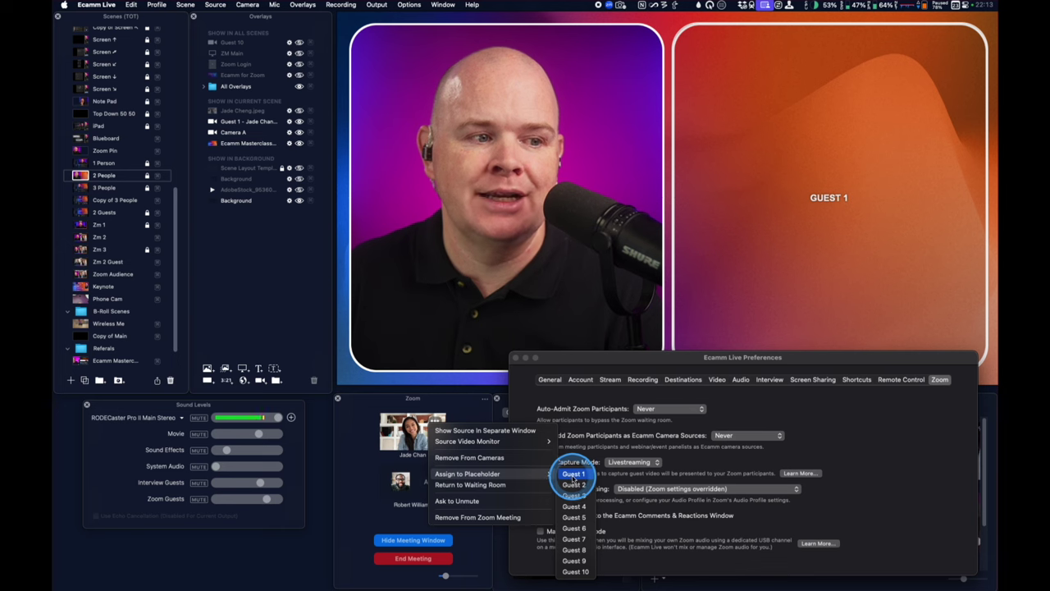
left_click(574, 475)
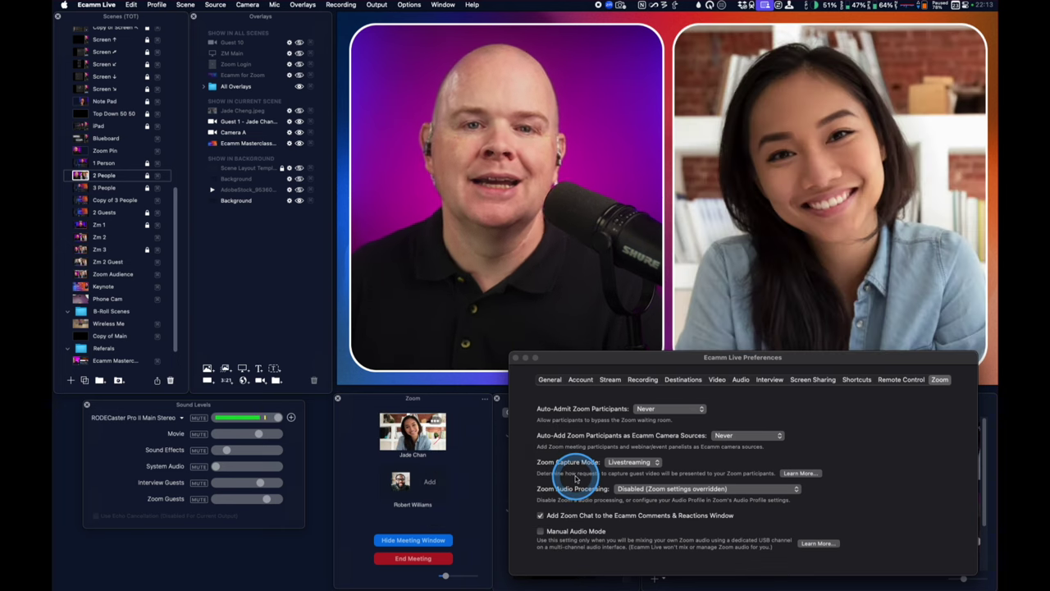
View the Zoom Capture Mode options in the preferences and leave the mode on Livestreaming
mouse_move(806, 260)
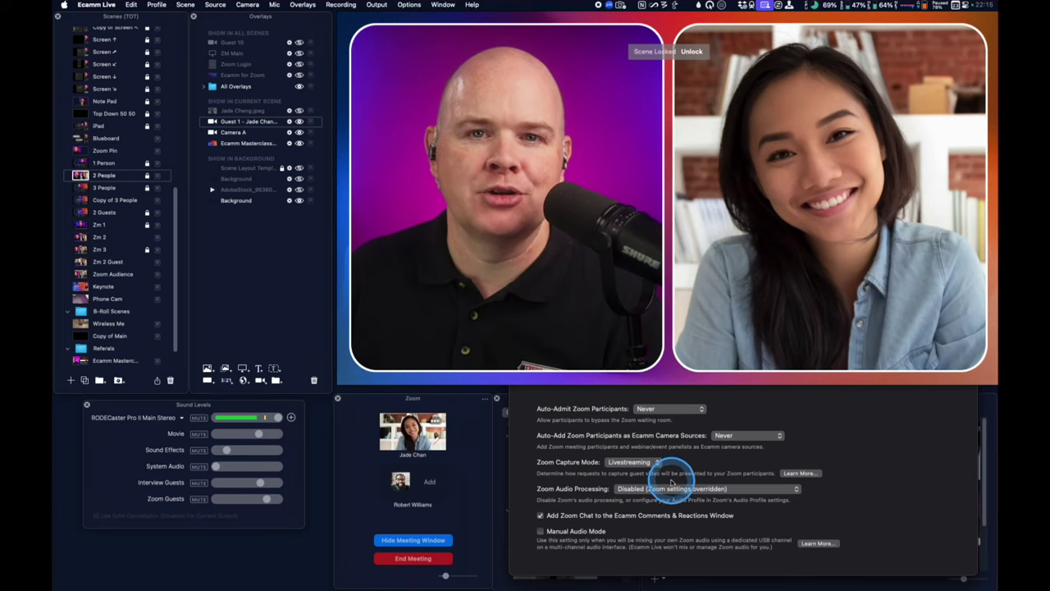
left_click(648, 464)
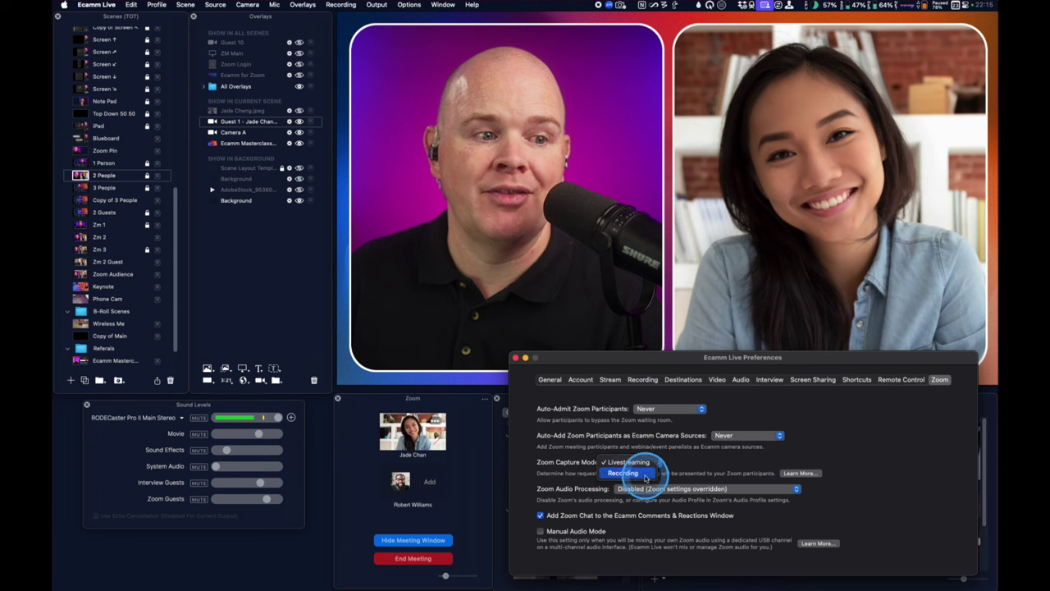
left_click(722, 459)
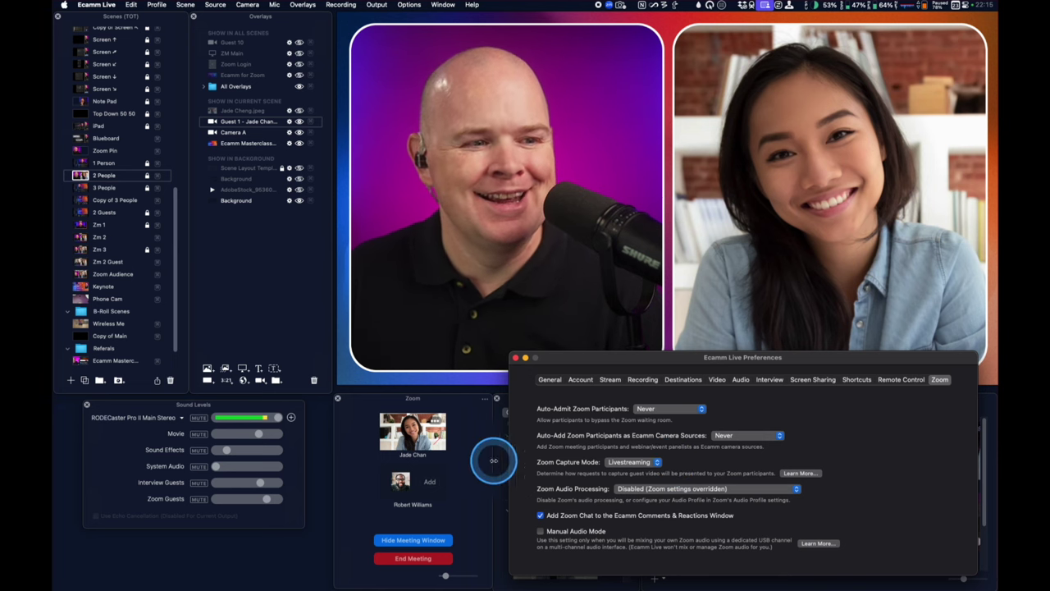
Add the second Zoom participant as a camera source and assign it to the Guest 2 placeholder in the 3 People scene
left_click(424, 481)
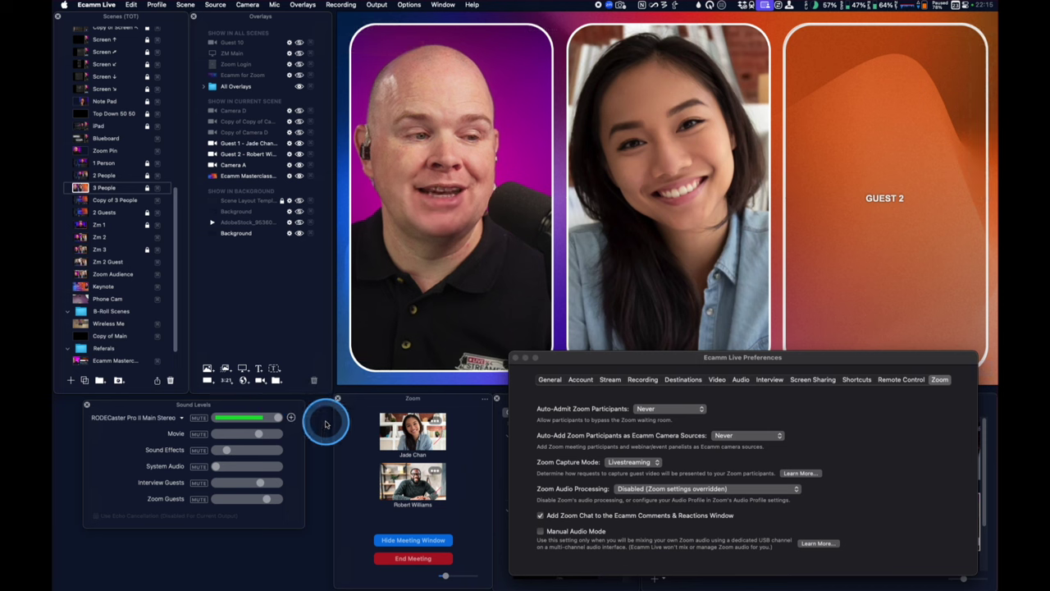
left_click(435, 471)
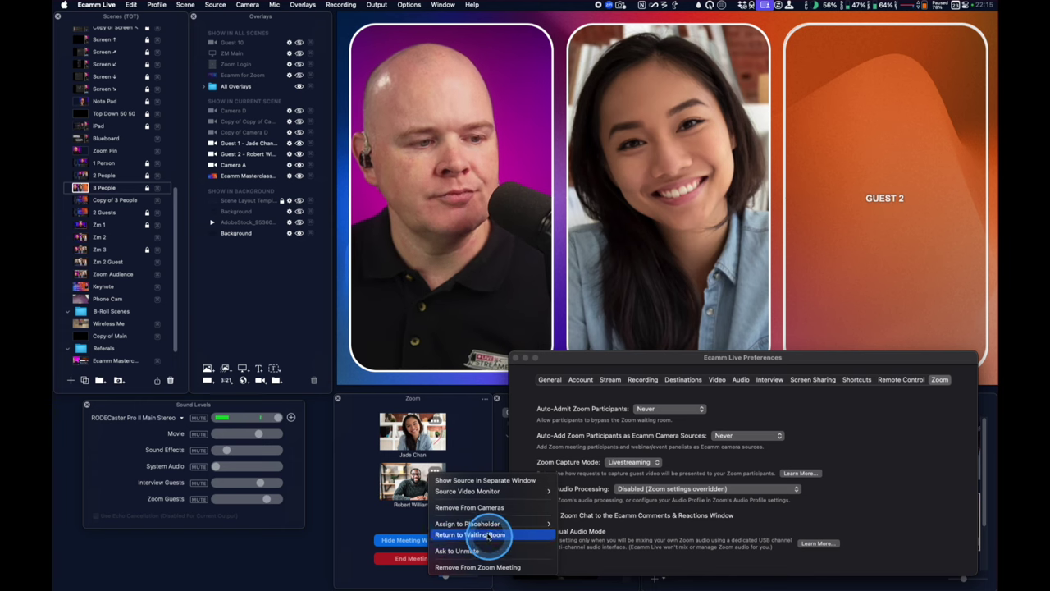
mouse_move(487, 525)
left_click(574, 495)
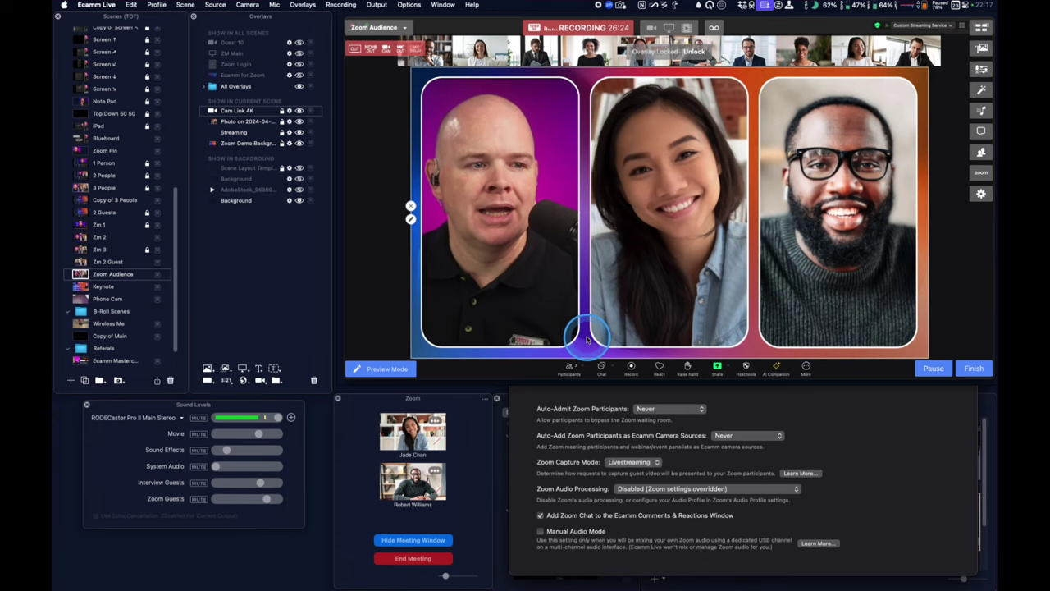
Point out the guests in the Zoom Audience scene and switch back to the 3 People scene
left_click(586, 338)
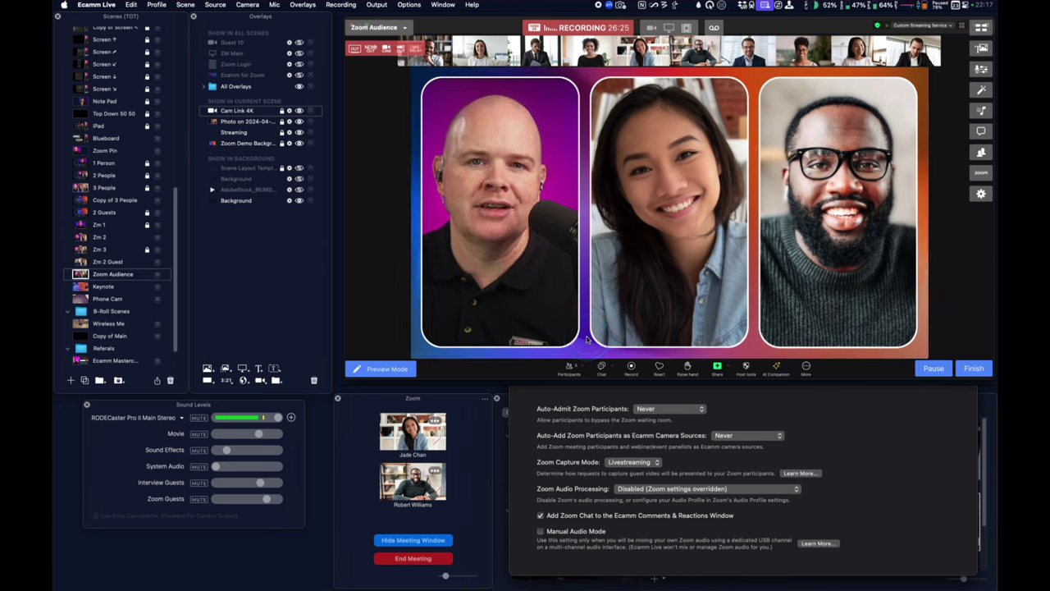
left_click(796, 298)
left_click(816, 223)
left_click(597, 206)
left_click(623, 219)
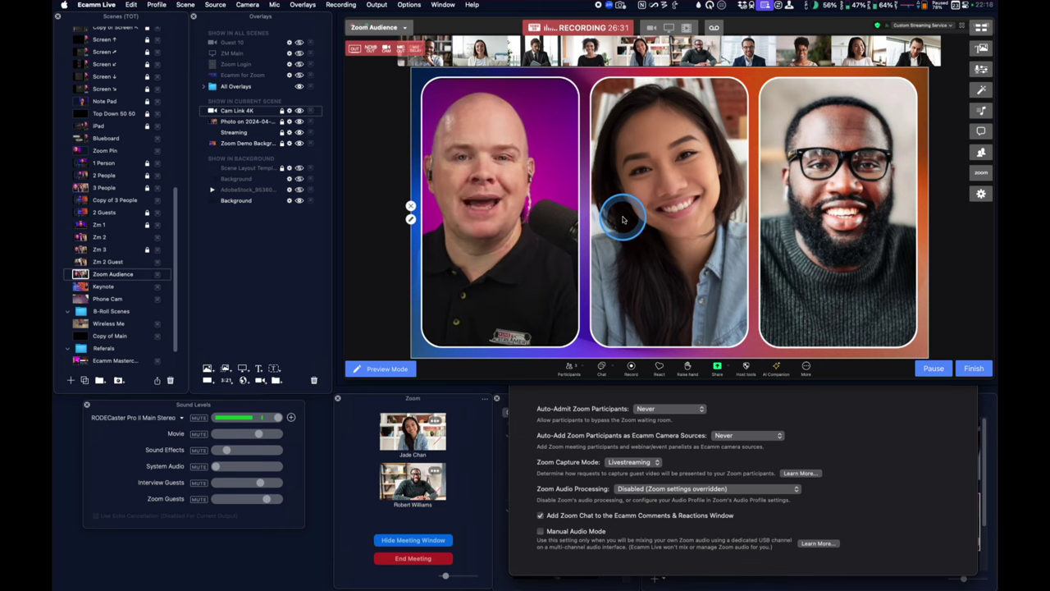
key("ctrl+3")
left_click(679, 206)
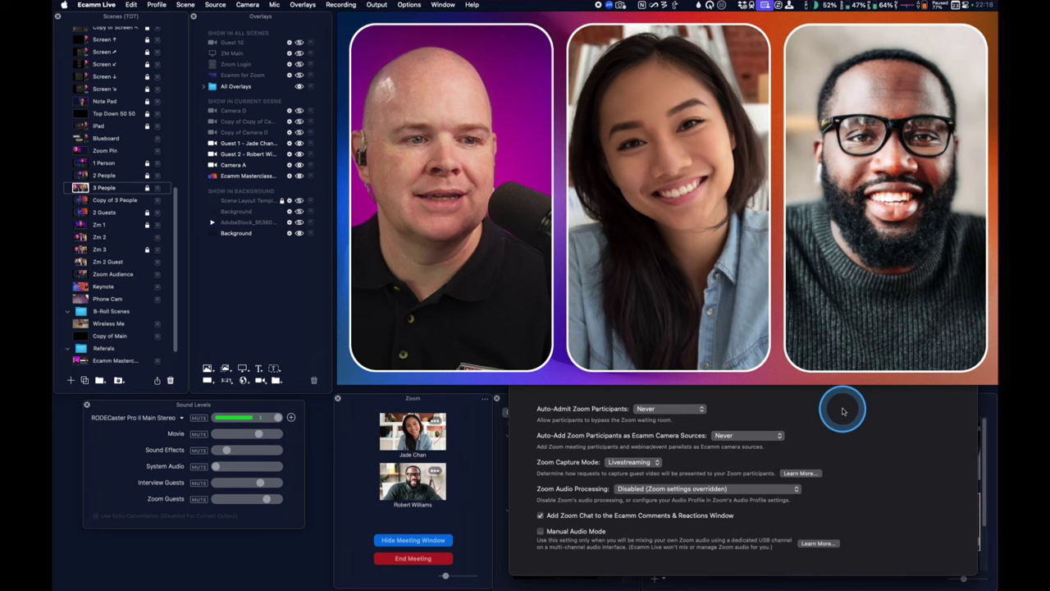
In Camera Effects, zoom in slightly on Guest 1 and pan its framing, and view its picture settings
left_click(506, 401)
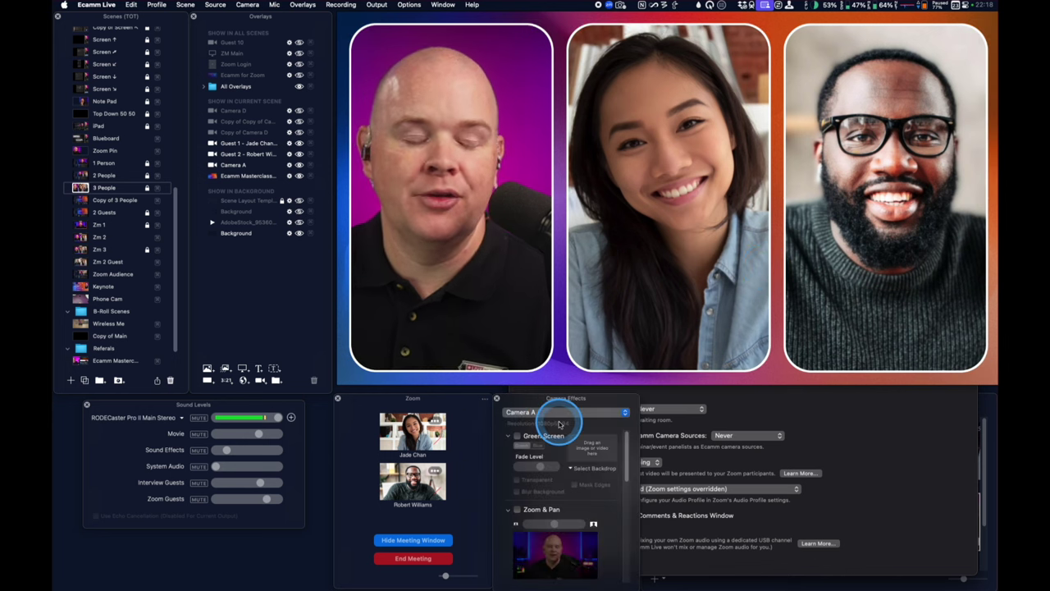
left_click(626, 413)
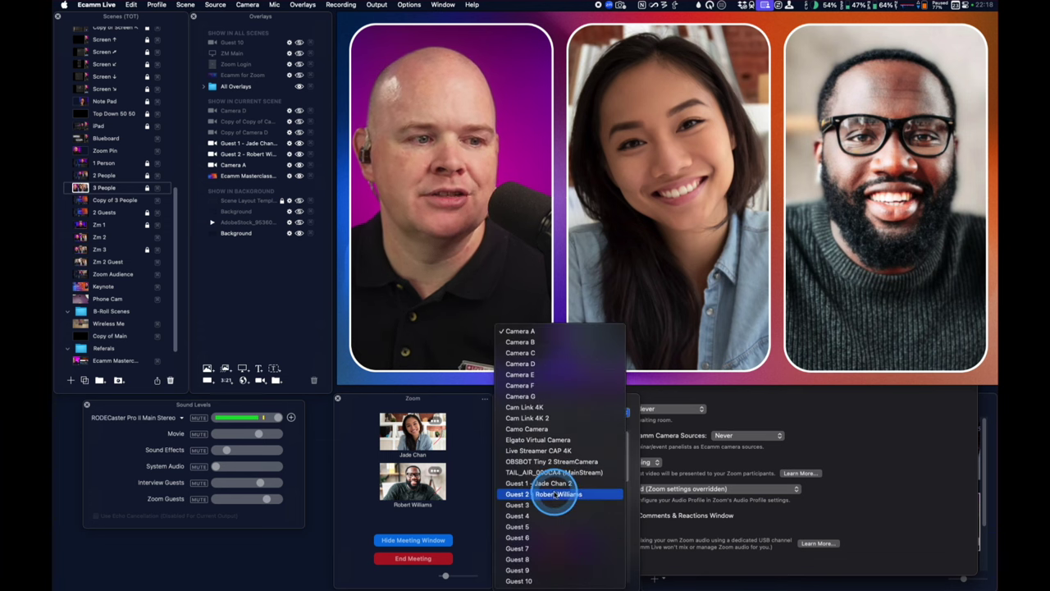
left_click(561, 484)
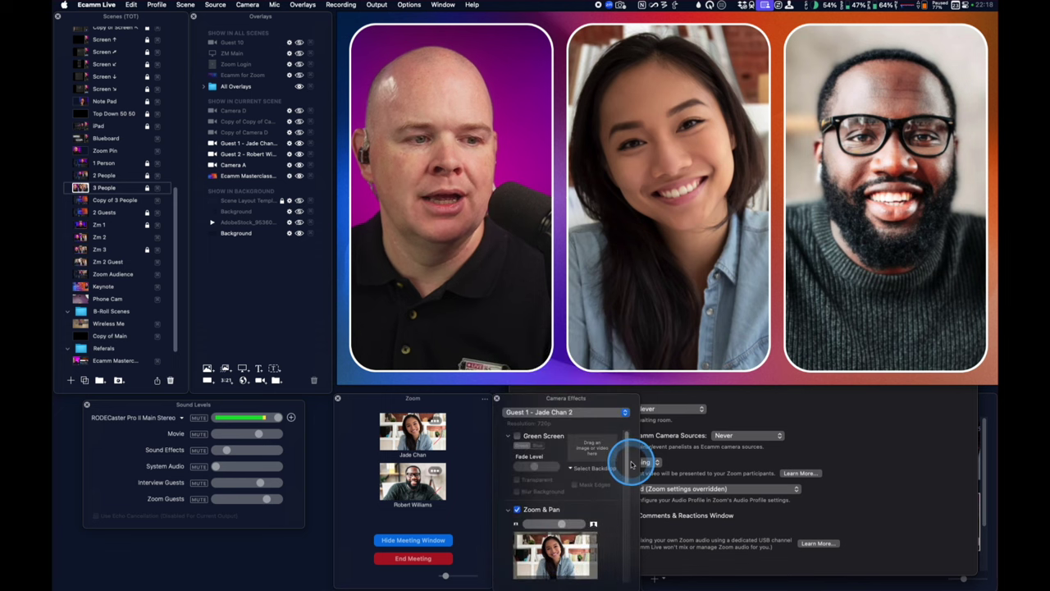
mouse_move(561, 523)
left_mouse_down()
mouse_move(540, 520)
mouse_move(563, 524)
left_mouse_up()
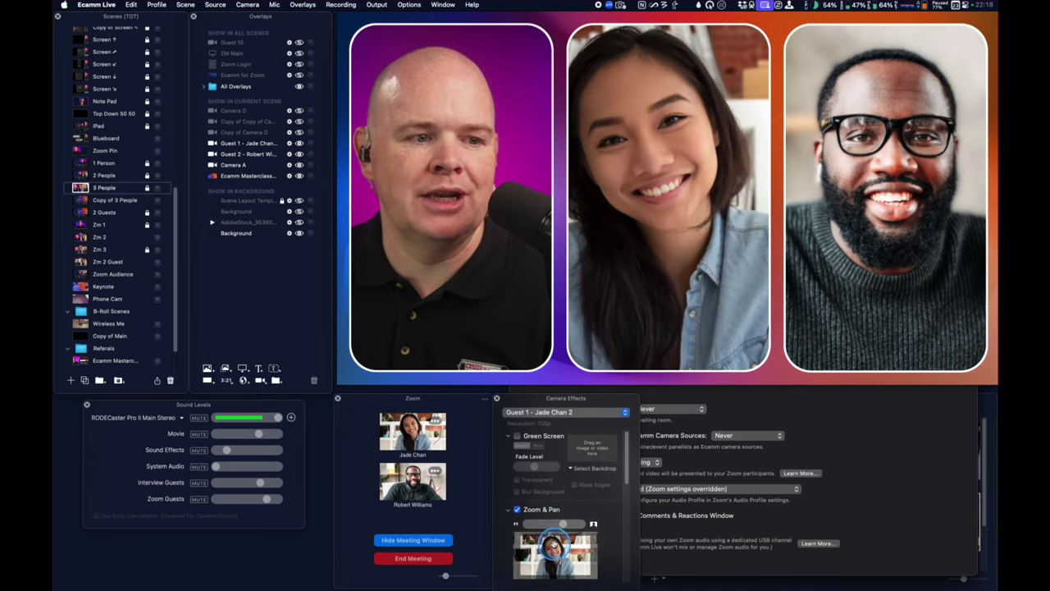
left_click_drag(554, 541, 550, 541)
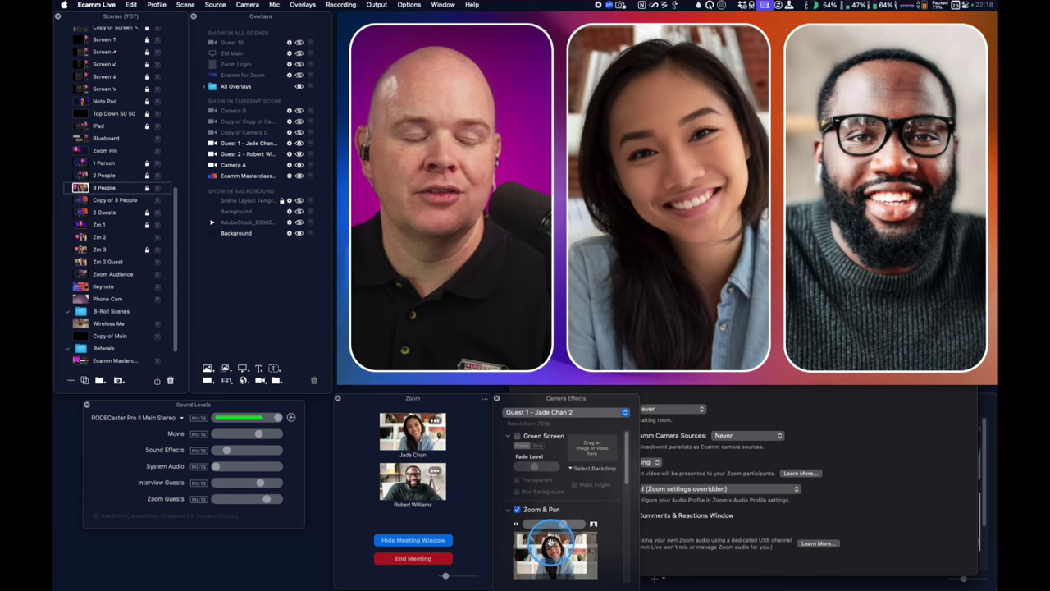
left_click_drag(625, 476, 626, 527)
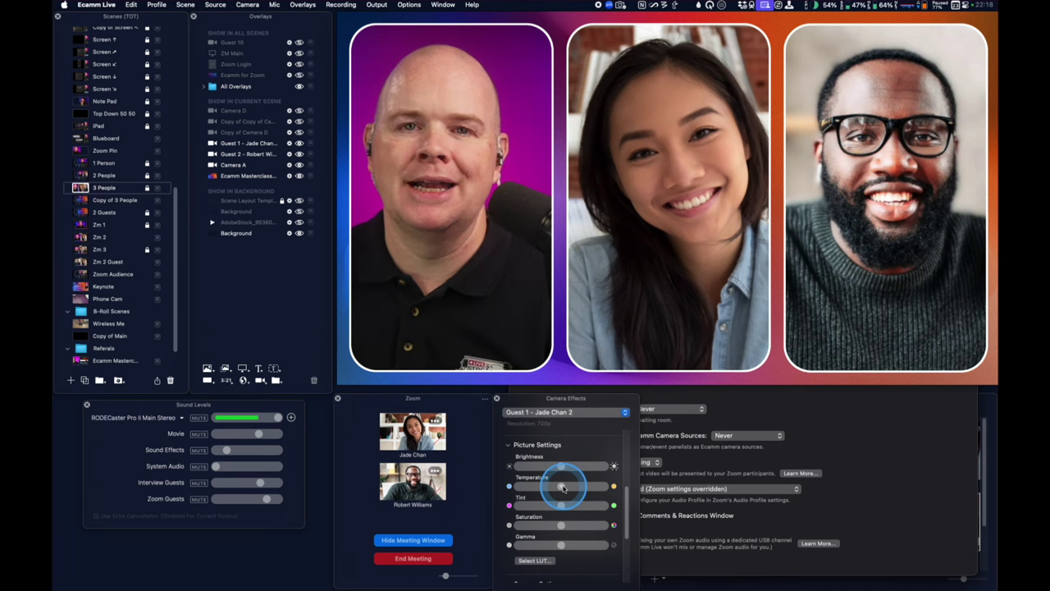
scroll(625, 508, "down", 2)
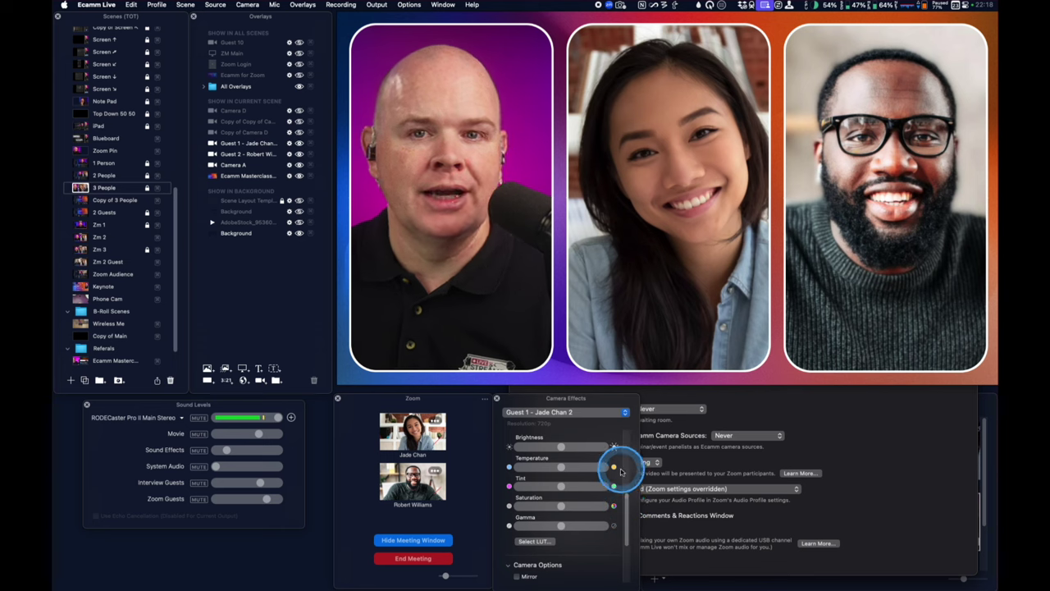
Shift the Sound Levels window slightly and examine the Zoom Guests volume control
left_click_drag(156, 408, 162, 409)
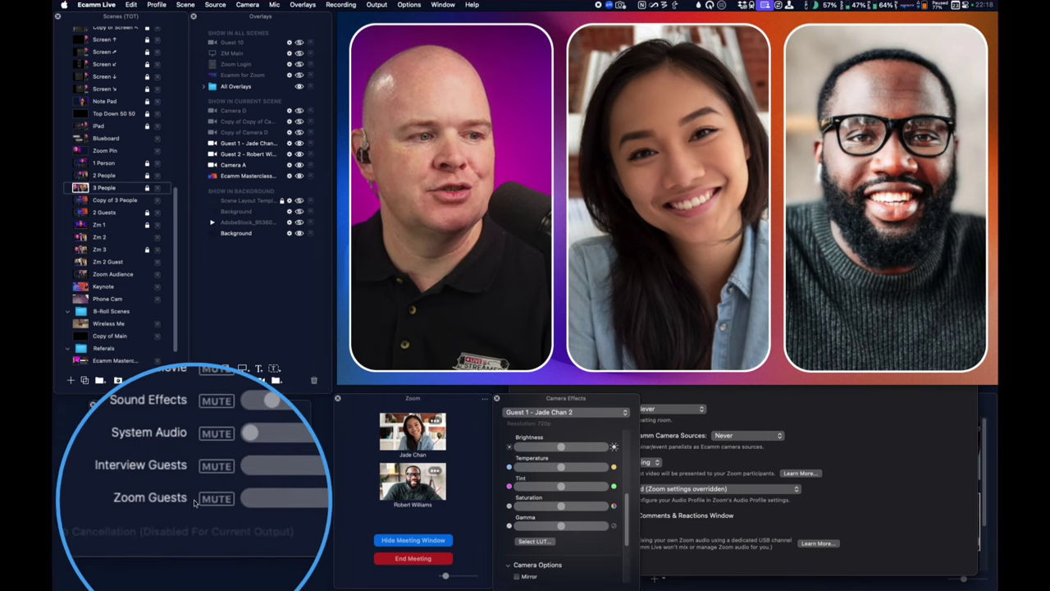
left_click(272, 500)
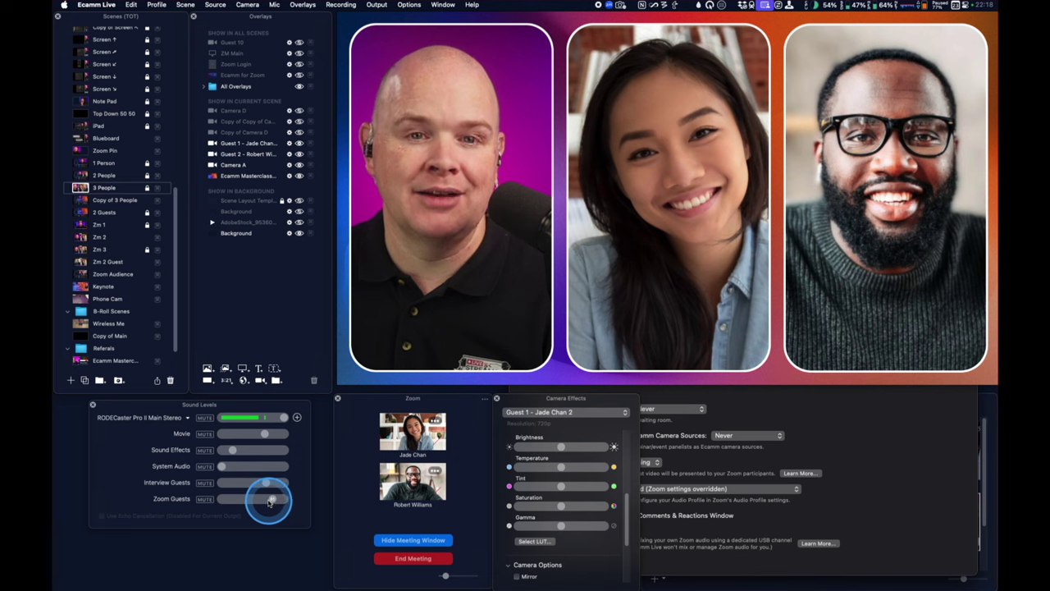
left_click(486, 343)
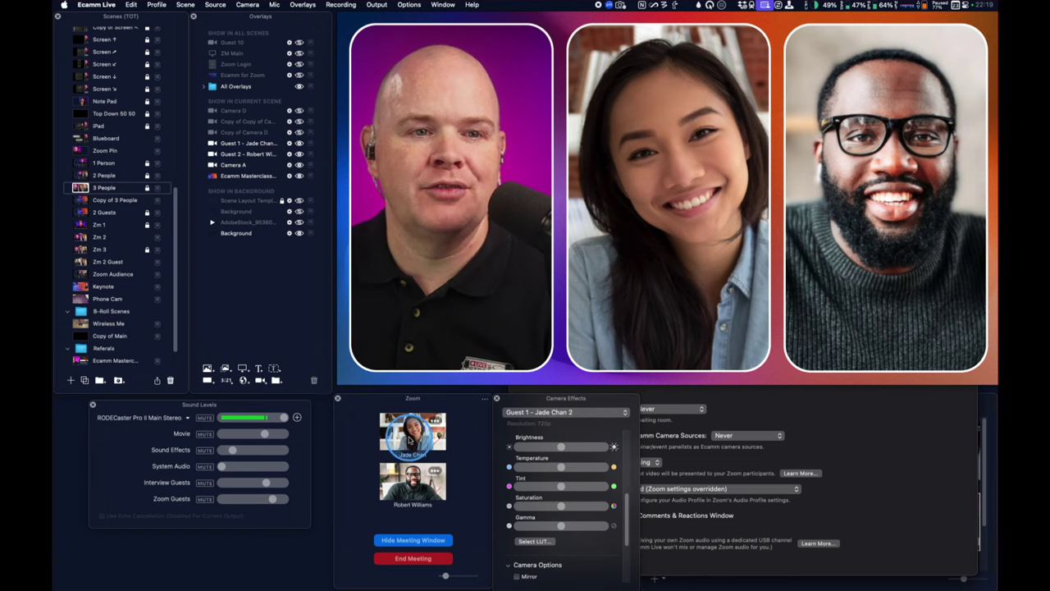
View the isolated video track options in the Recording preferences, move the window up slightly, and close it
left_click(979, 195)
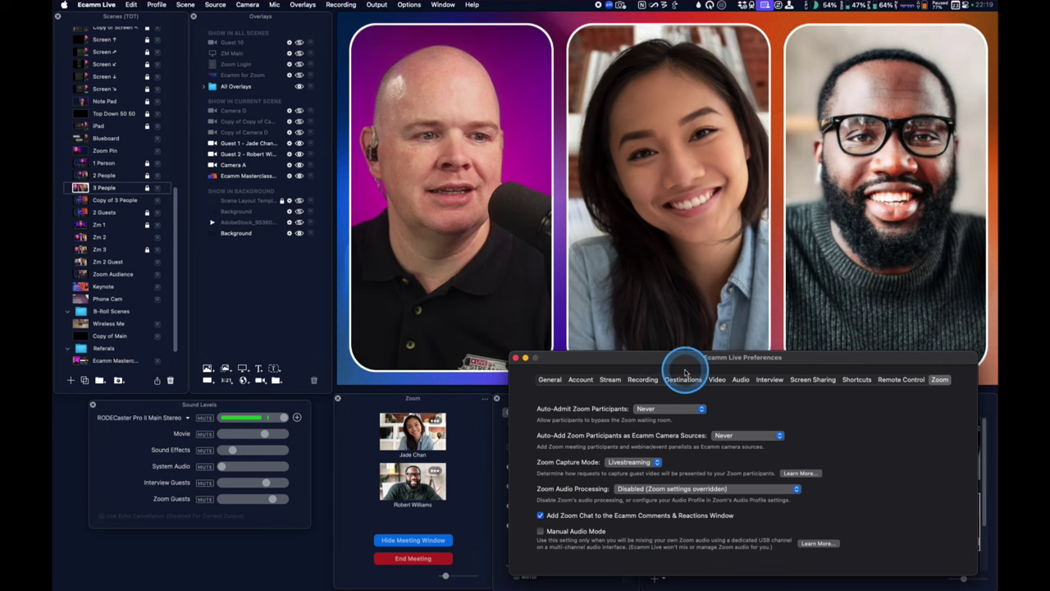
left_click(642, 379)
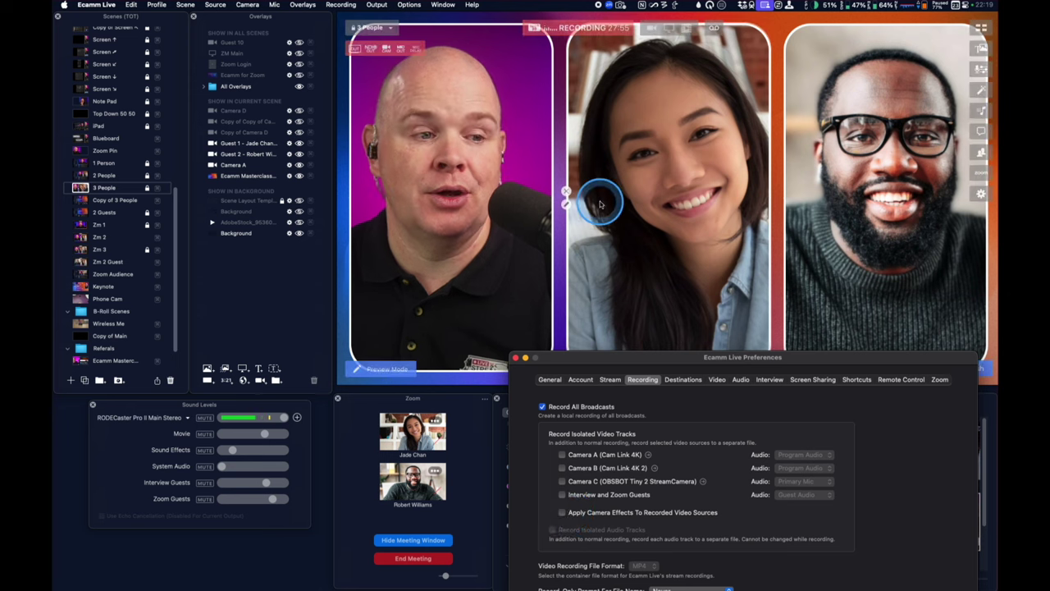
left_click_drag(592, 364, 584, 336)
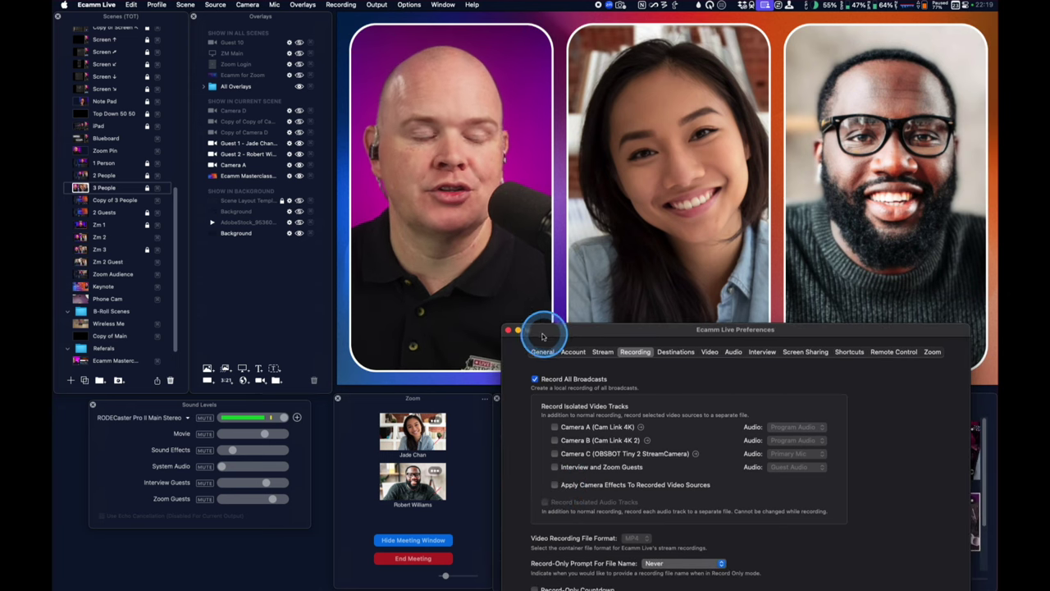
left_click(509, 330)
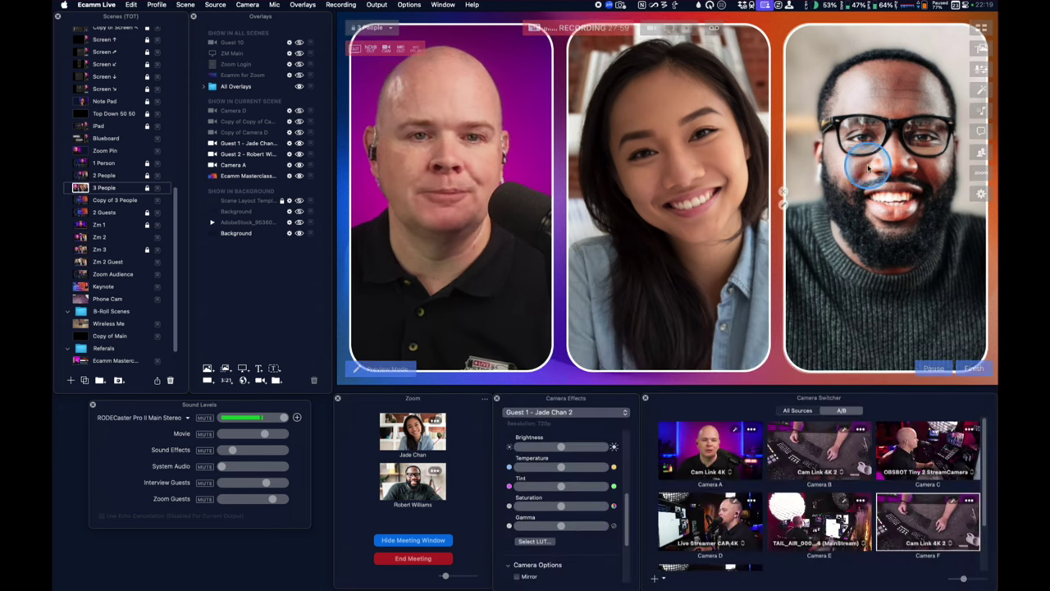
Reopen the preferences at the Zoom settings and move the window down over Camera Effects and Camera Switcher
left_click(981, 196)
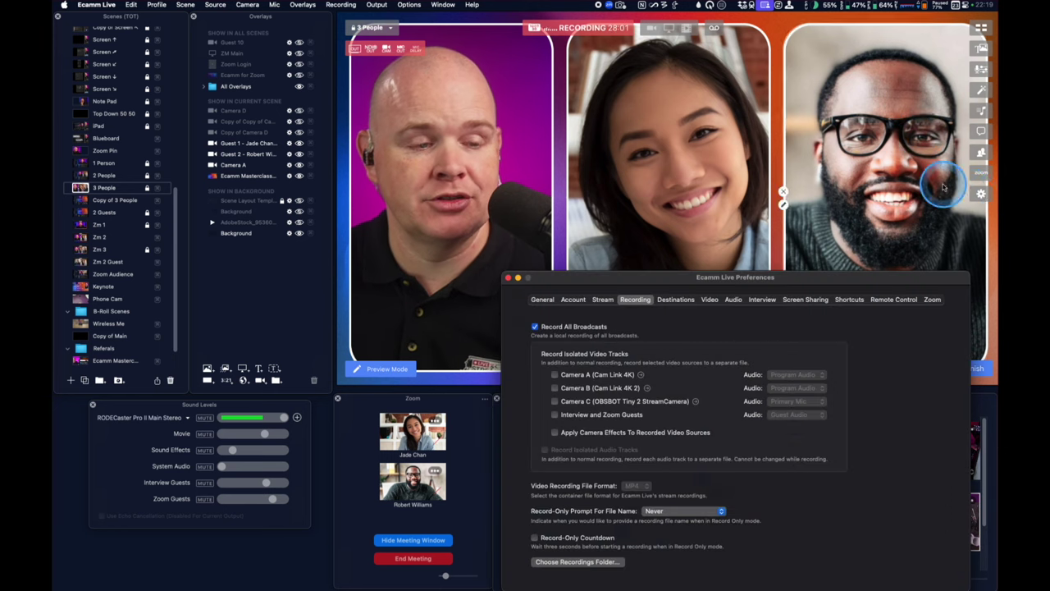
left_click(933, 300)
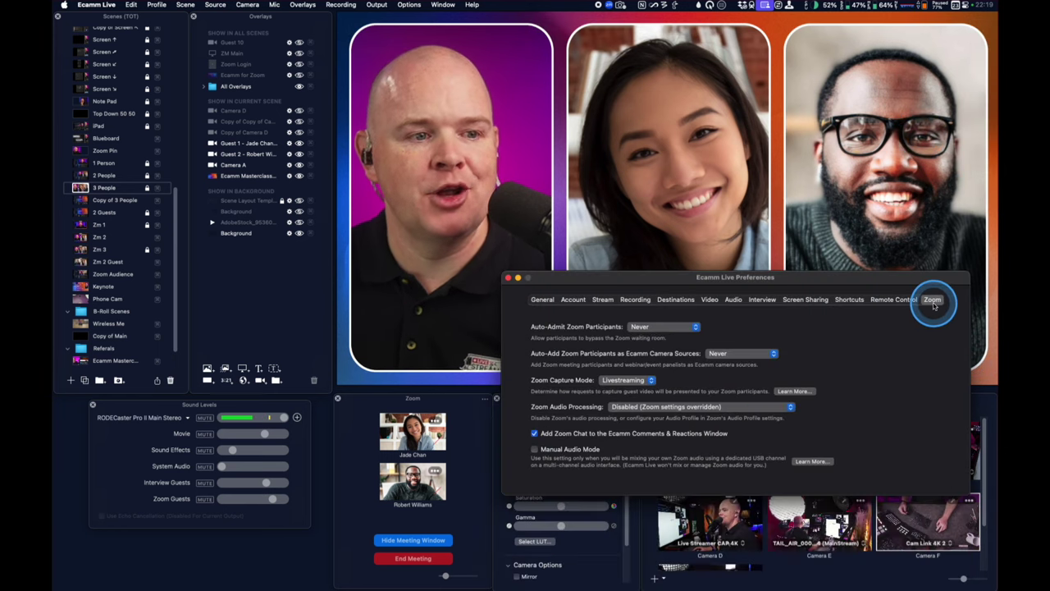
left_click_drag(809, 277, 817, 365)
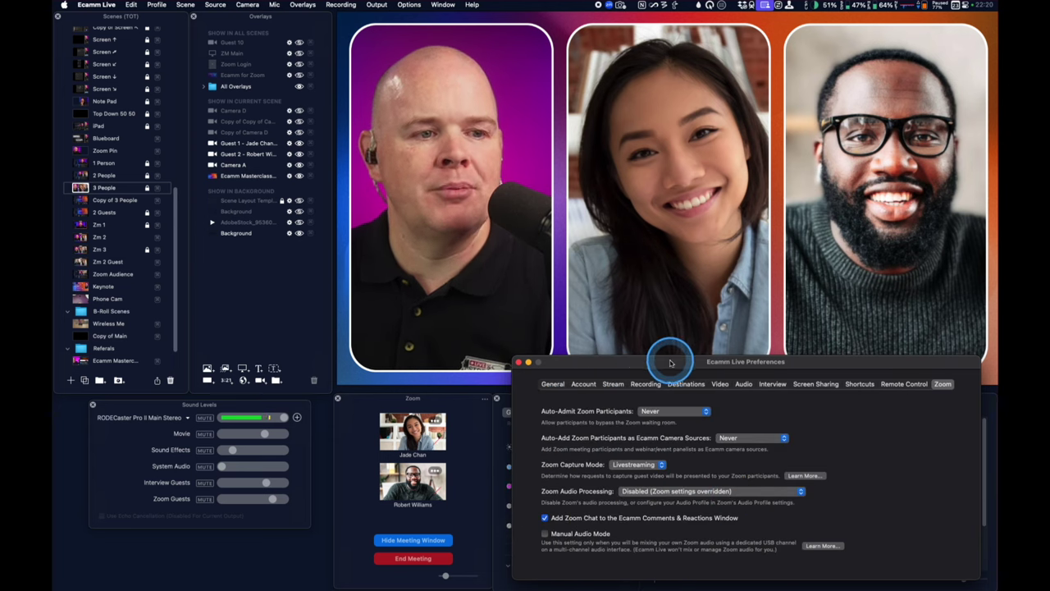
left_click_drag(629, 365, 630, 359)
Open the Zoom meeting settings and move their window over the Sound Levels window
left_click(484, 397)
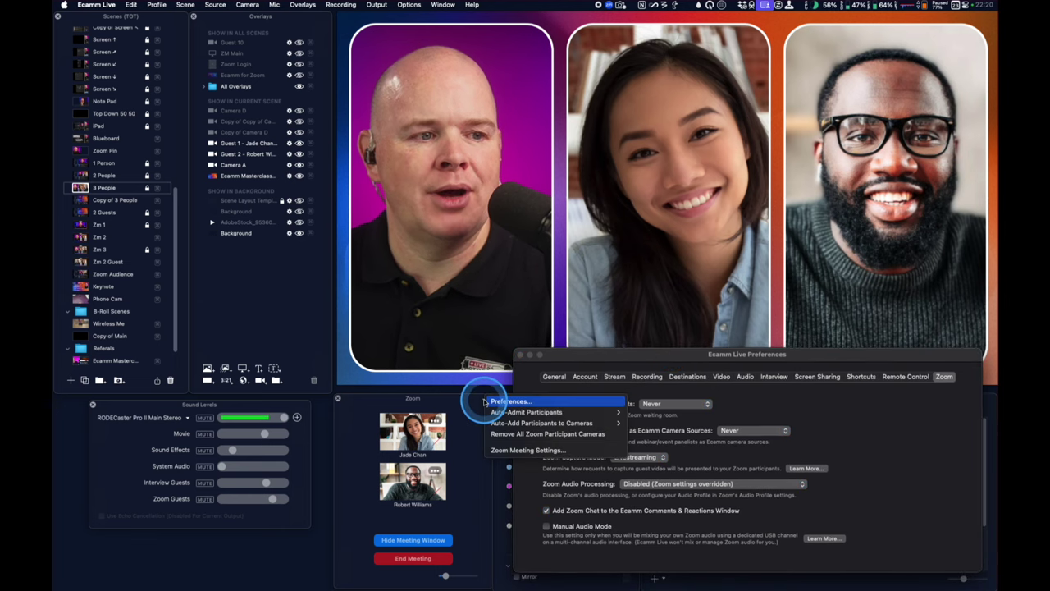
left_click(529, 449)
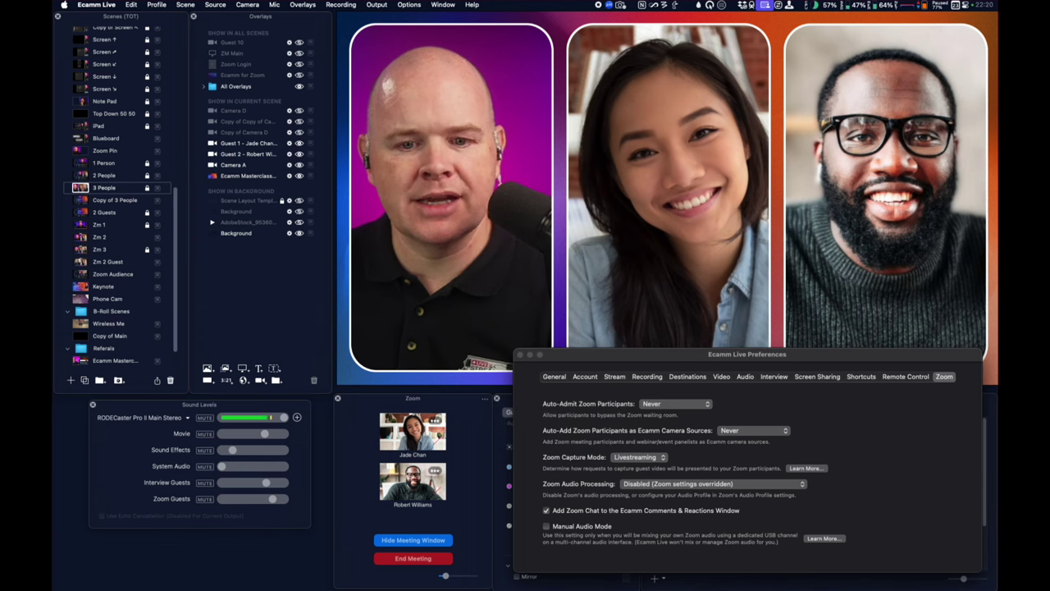
left_click_drag(492, 239, 412, 199)
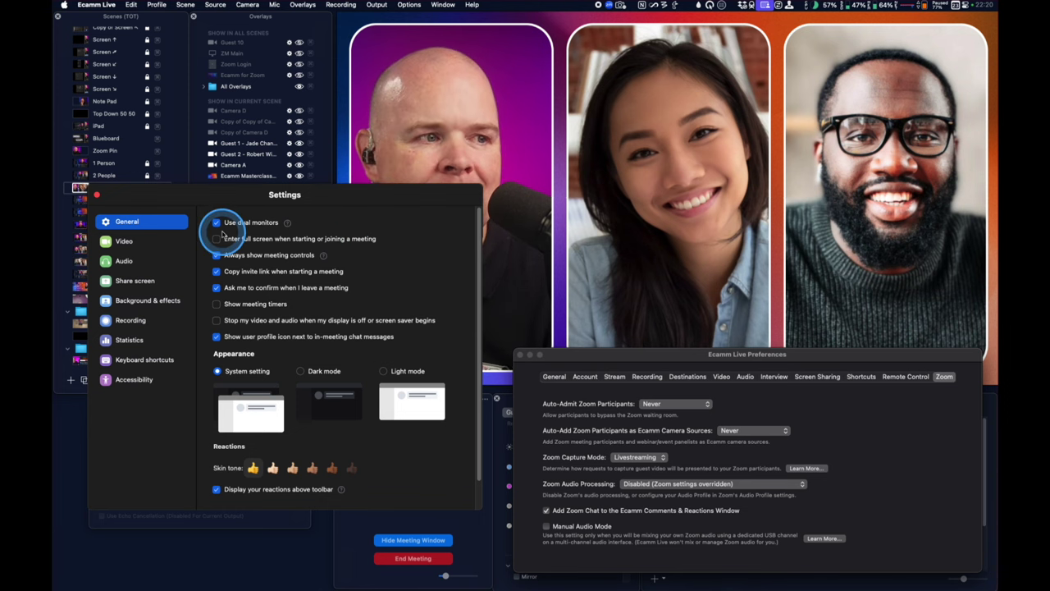
Show the Audio section of the Zoom meeting settings, move the window down, and view the available speaker devices without changing the selection
left_click(136, 239)
left_click(127, 260)
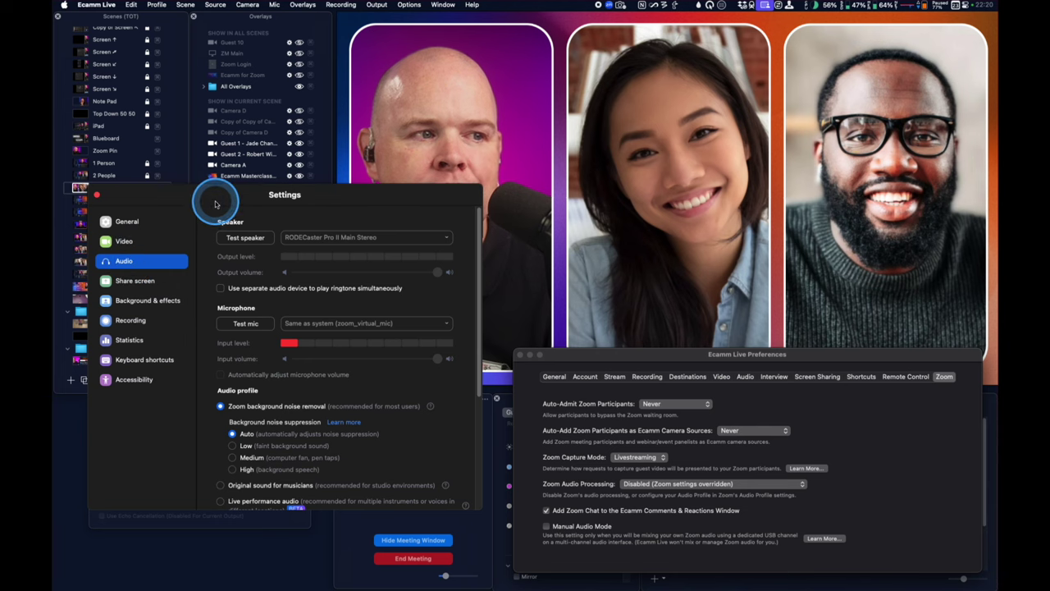
left_click_drag(213, 200, 209, 262)
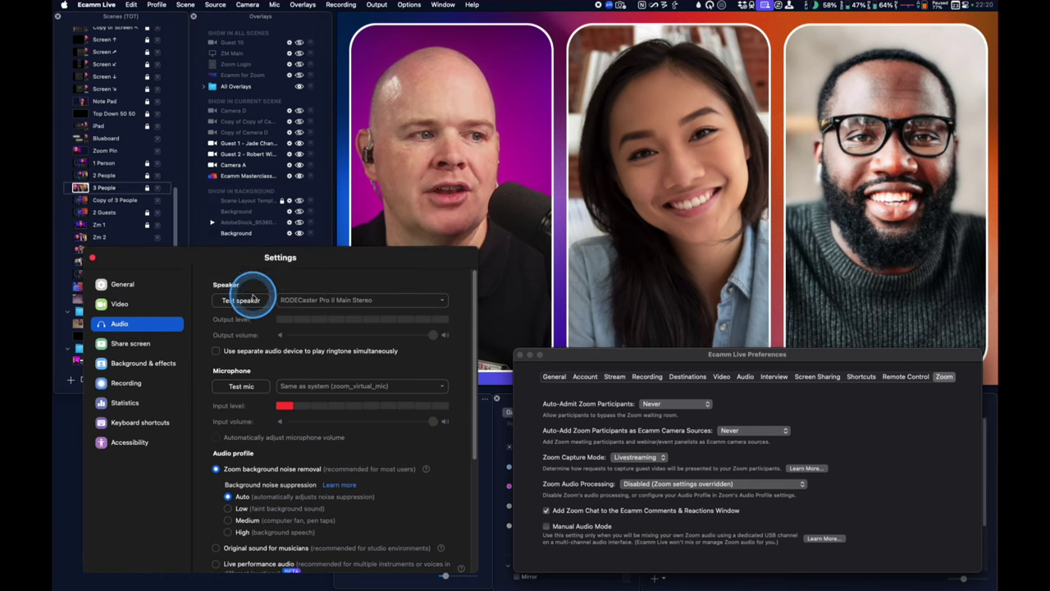
left_click(435, 301)
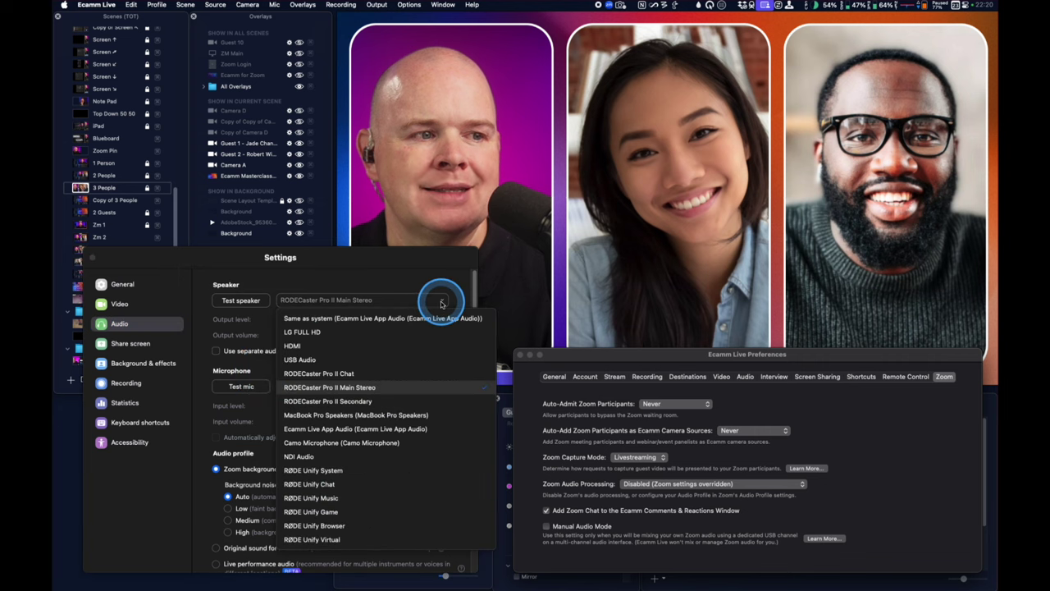
left_click(394, 282)
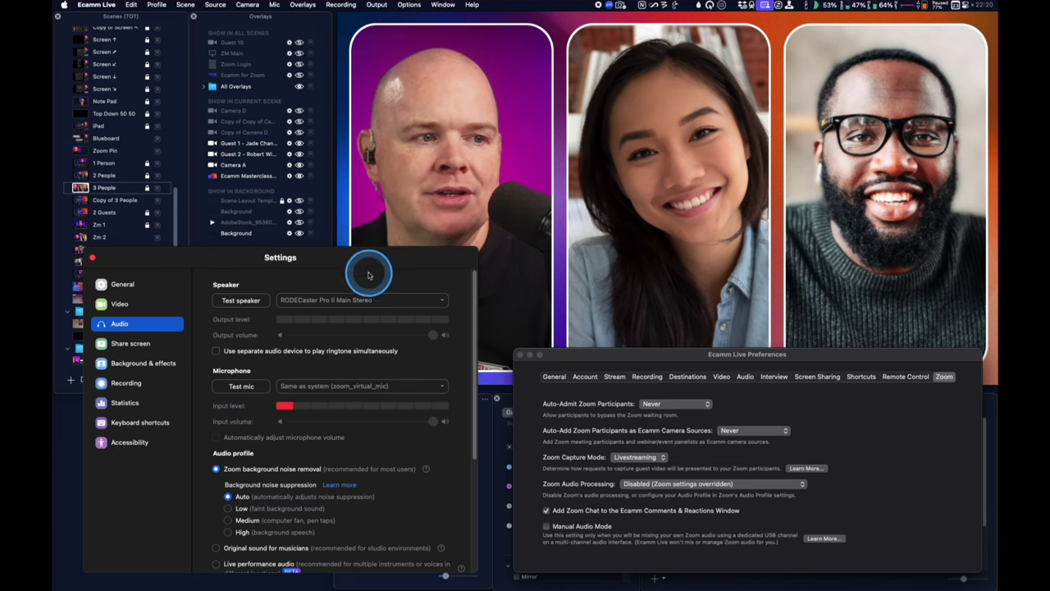
Move the Zoom settings off Sound Levels and compare their speaker device with the Speakers choice in Ecamm Live's Audio preferences
left_click_drag(357, 261, 723, 251)
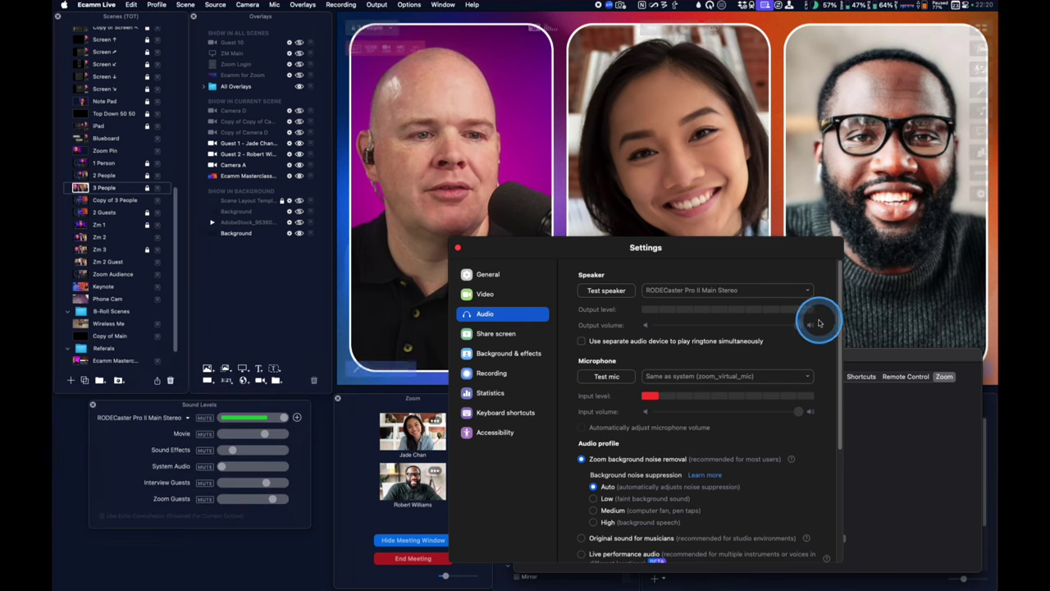
left_click(854, 359)
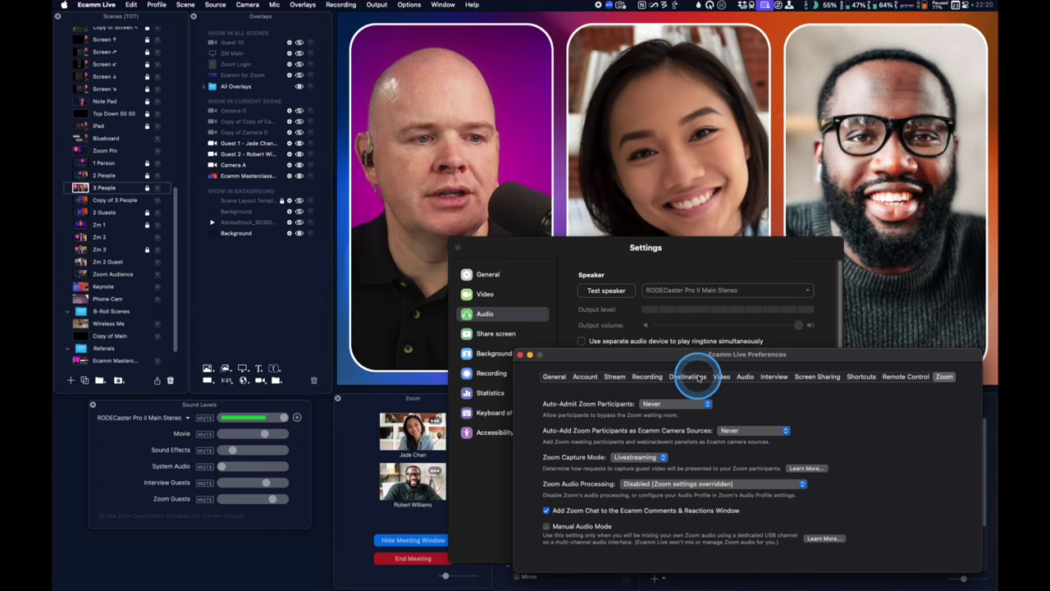
left_click(743, 377)
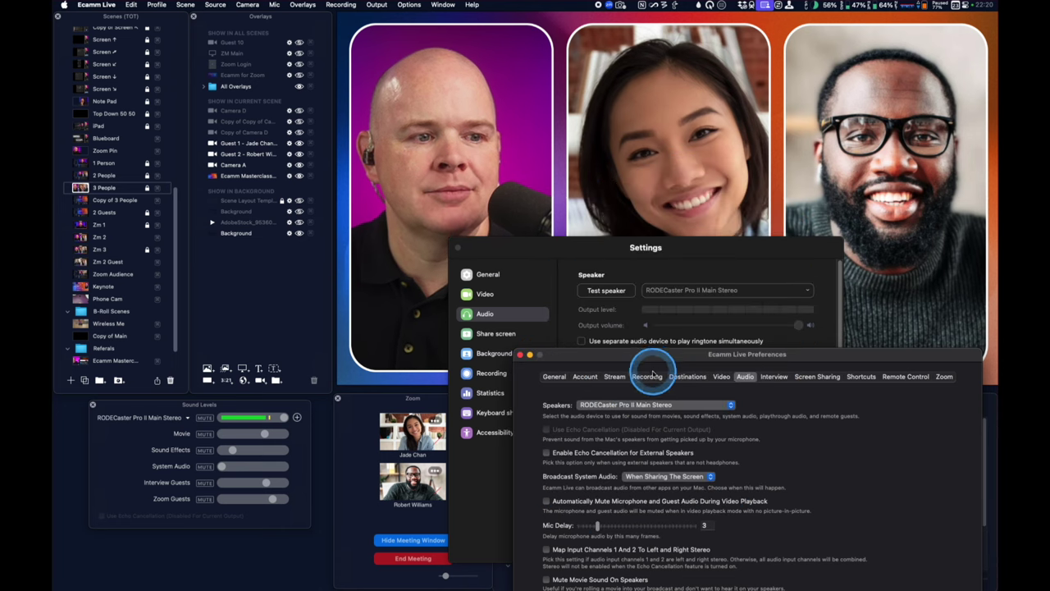
left_click(684, 253)
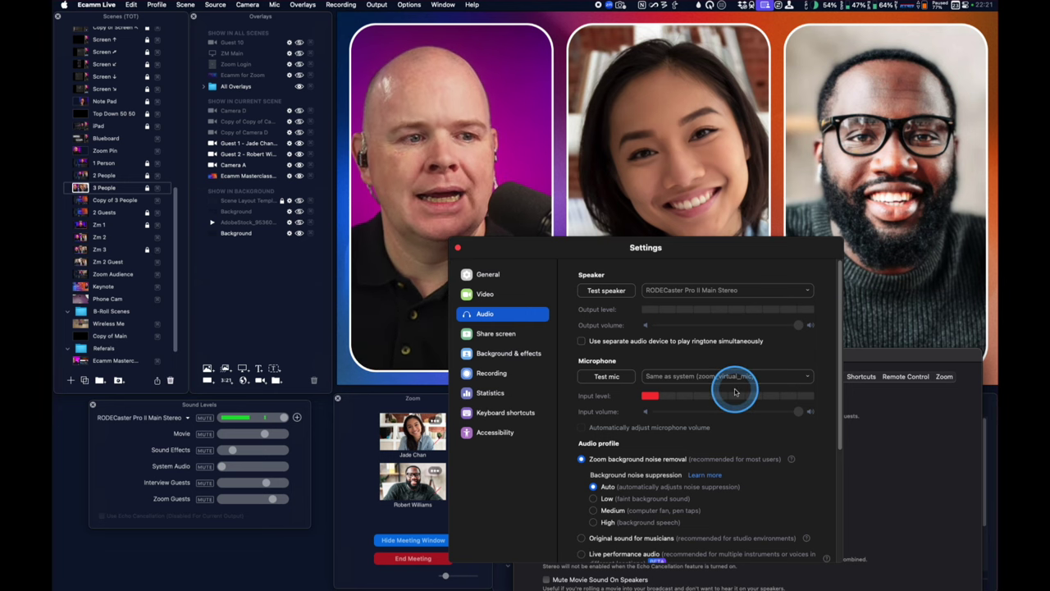
Place the Zoom settings beside the preferences, return the preferences to their Zoom section, and view the Zoom Audio Processing choices
left_click_drag(656, 248, 302, 275)
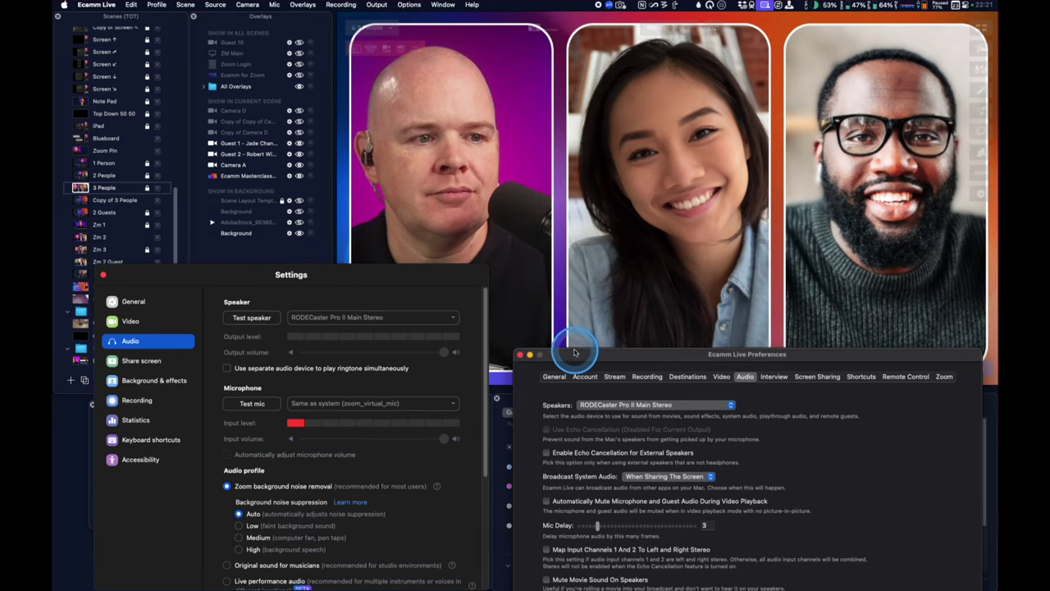
left_click(944, 378)
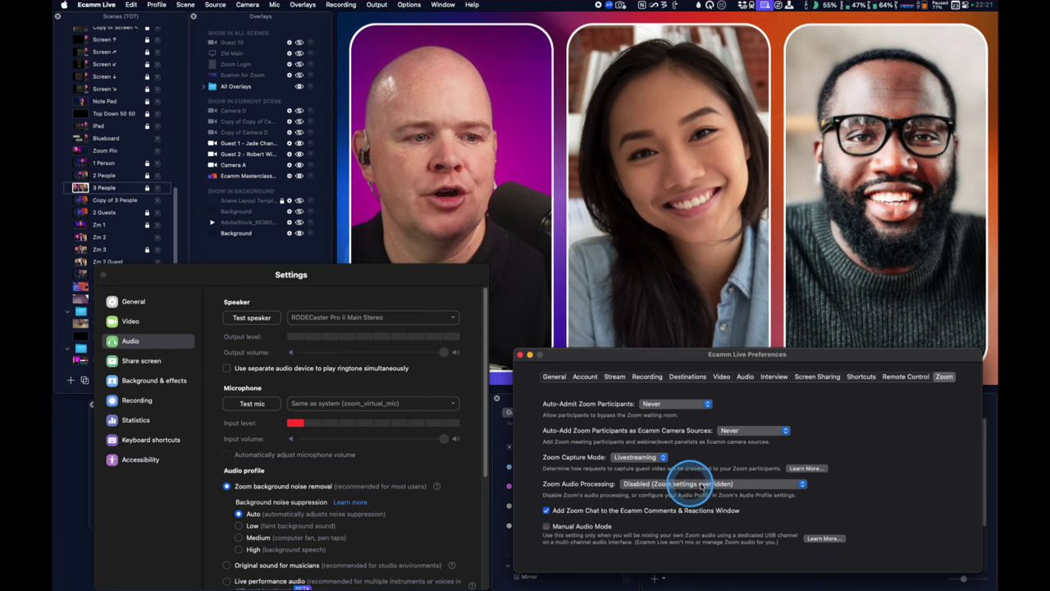
left_click(801, 485)
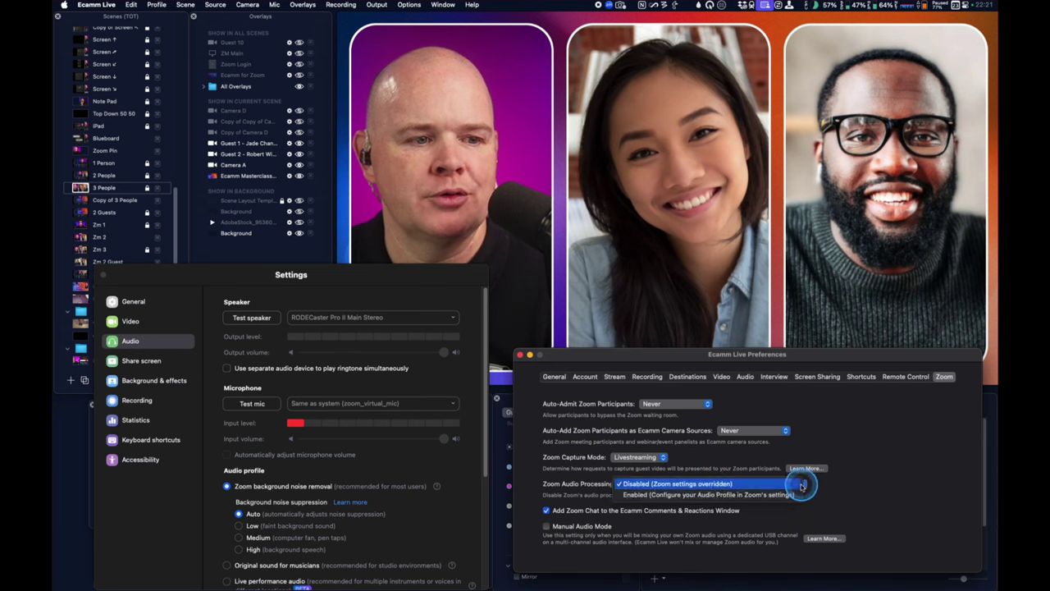
left_click(816, 486)
left_click(822, 487)
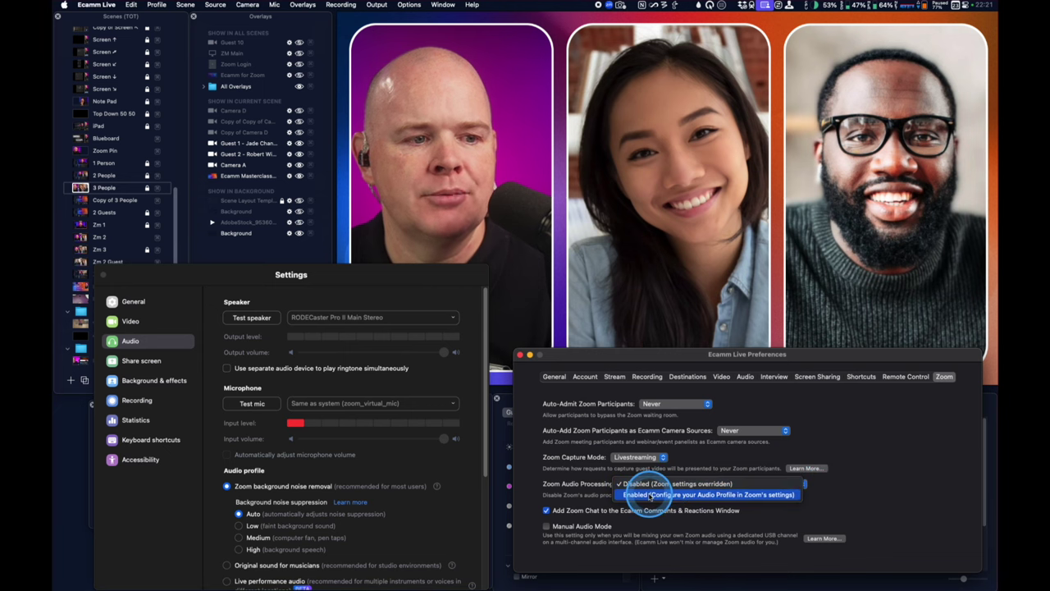
left_click(799, 485)
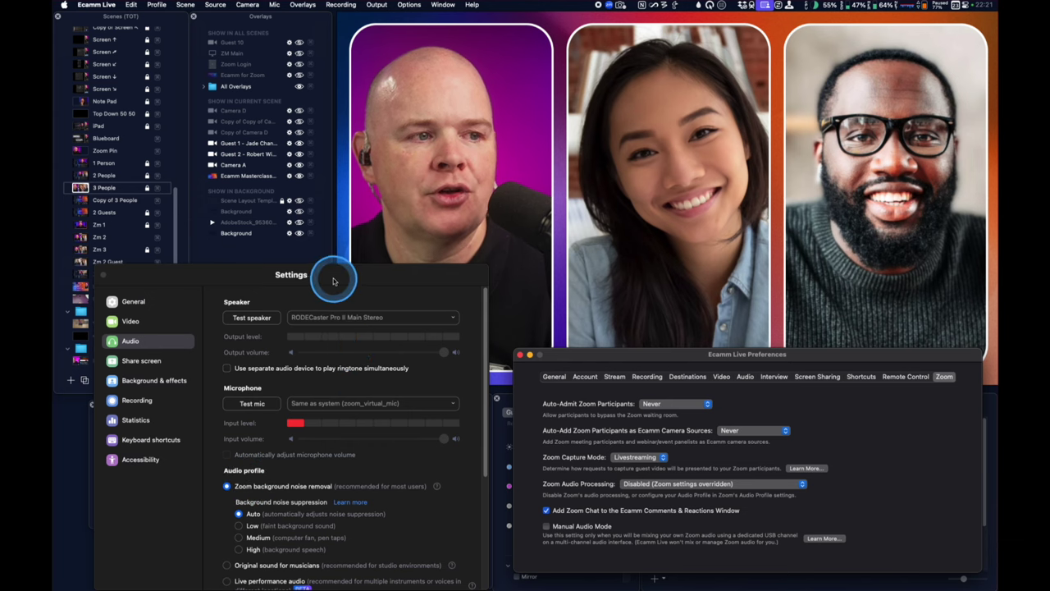
Examine the audio profile options in the Zoom audio settings and place the window beside the Ecamm Live preferences
left_click_drag(334, 275, 569, 179)
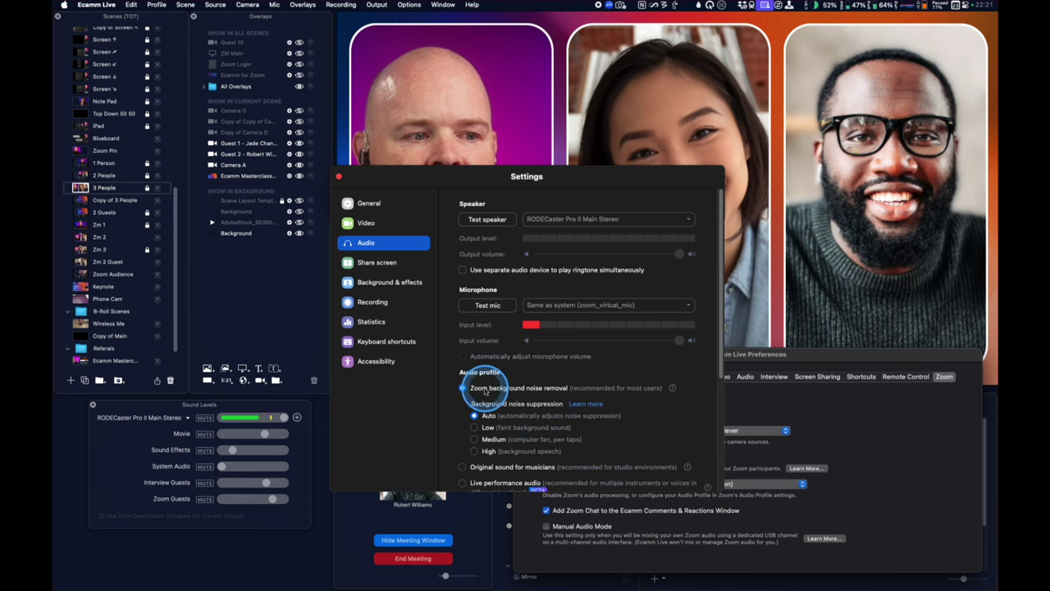
scroll(514, 456, "down", 1)
scroll(514, 455, "down", 2)
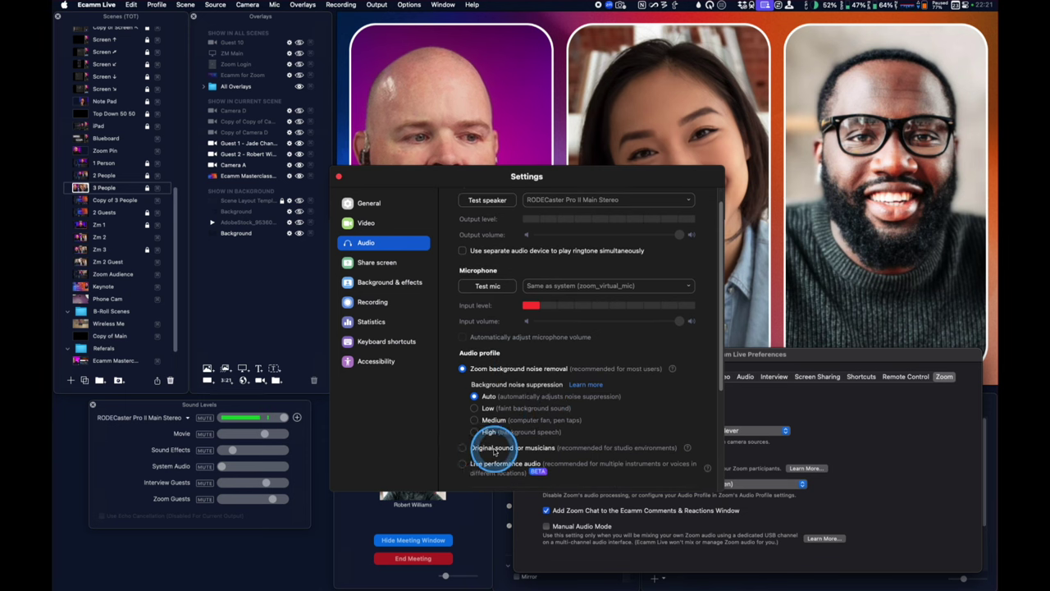
scroll(500, 453, "down", 1)
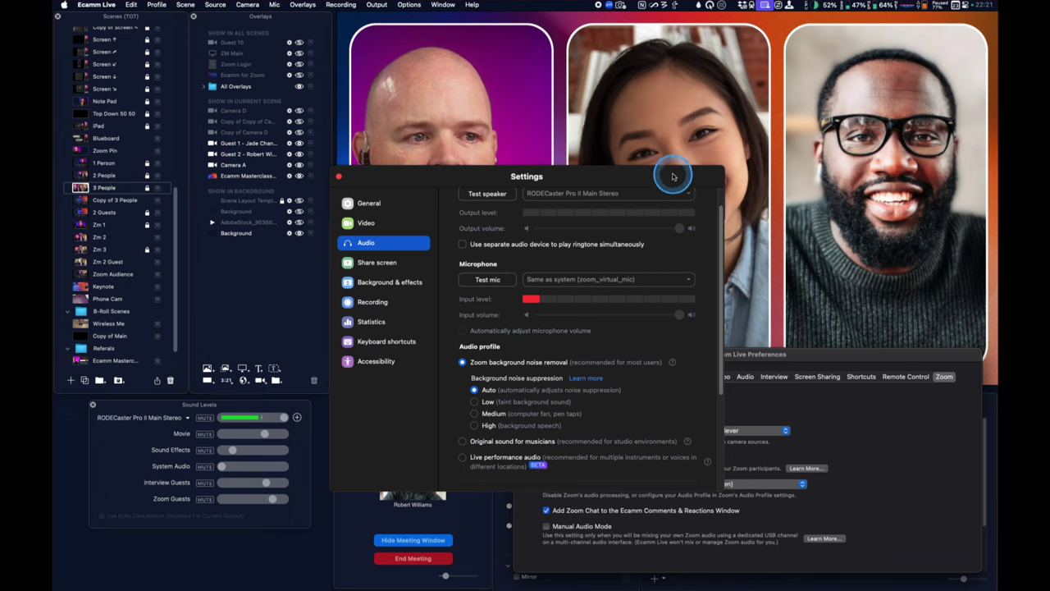
left_click_drag(675, 175, 464, 253)
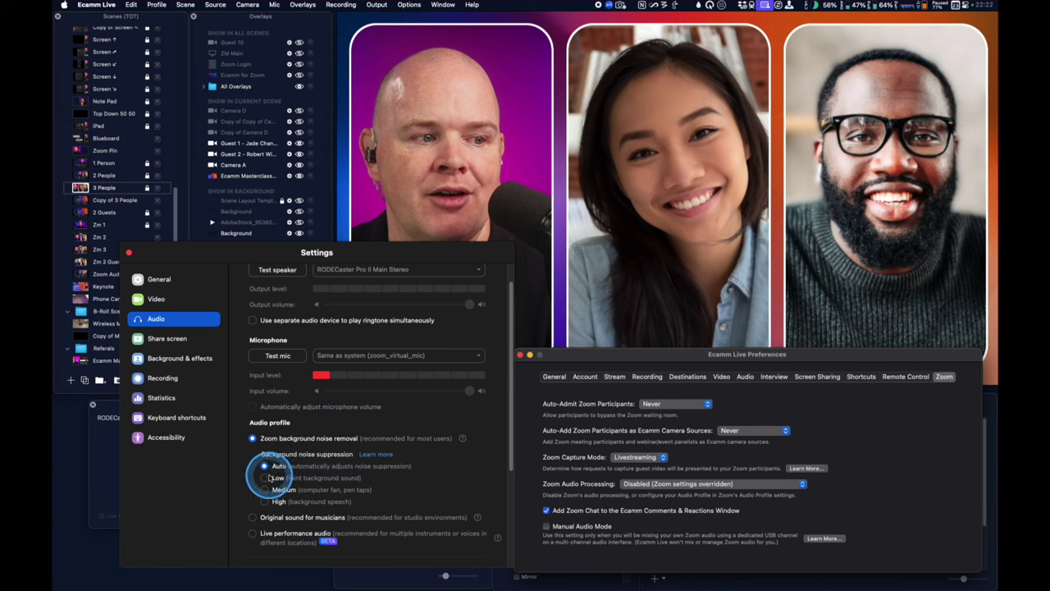
Set Zoom's background noise suppression to Low and view the Zoom Audio Processing choices in the Ecamm Live preferences
left_click(669, 484)
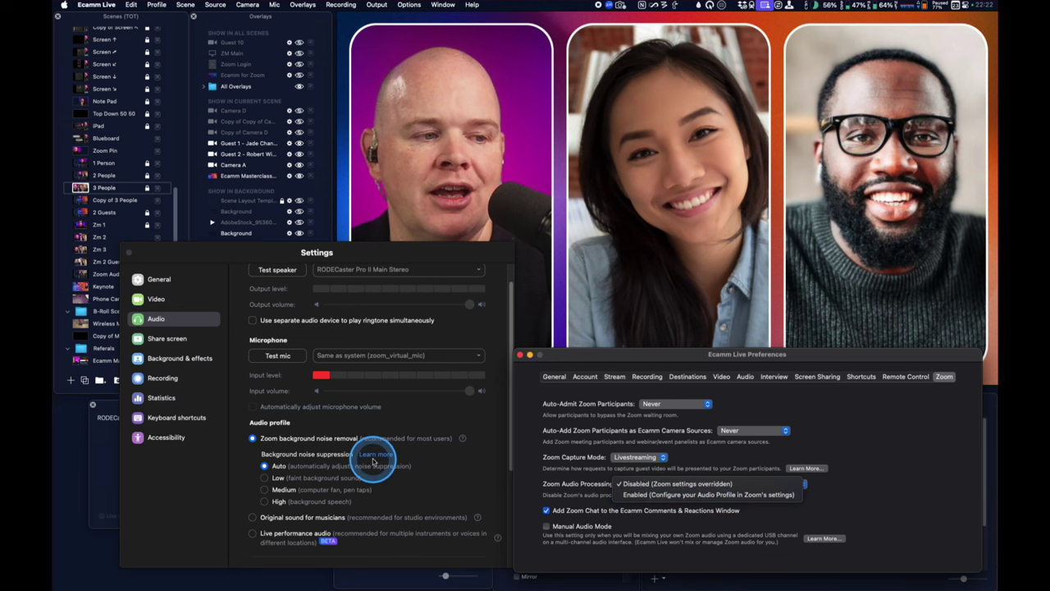
left_click(353, 474)
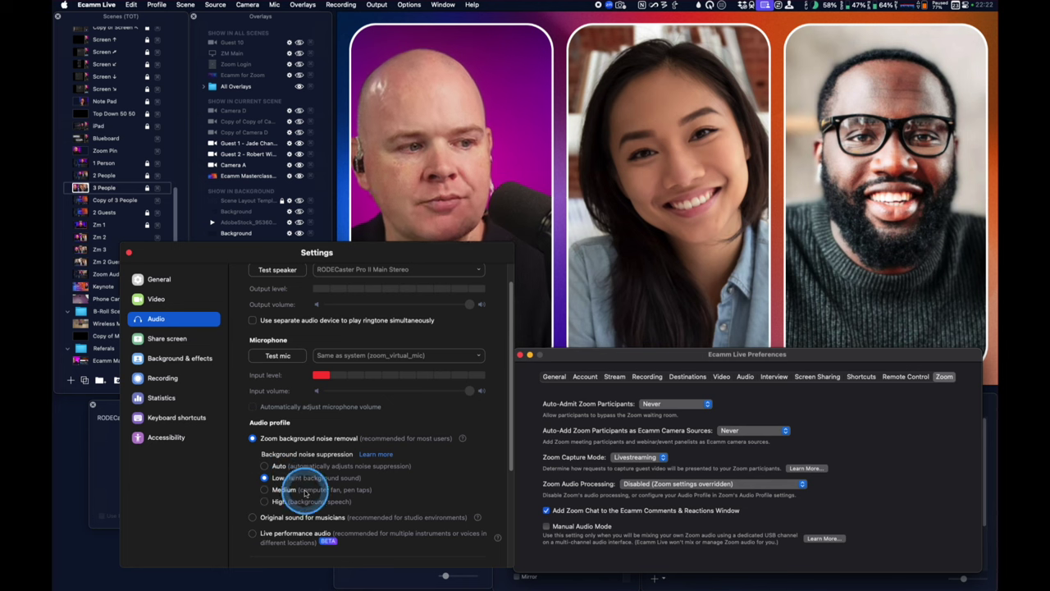
left_click(277, 479)
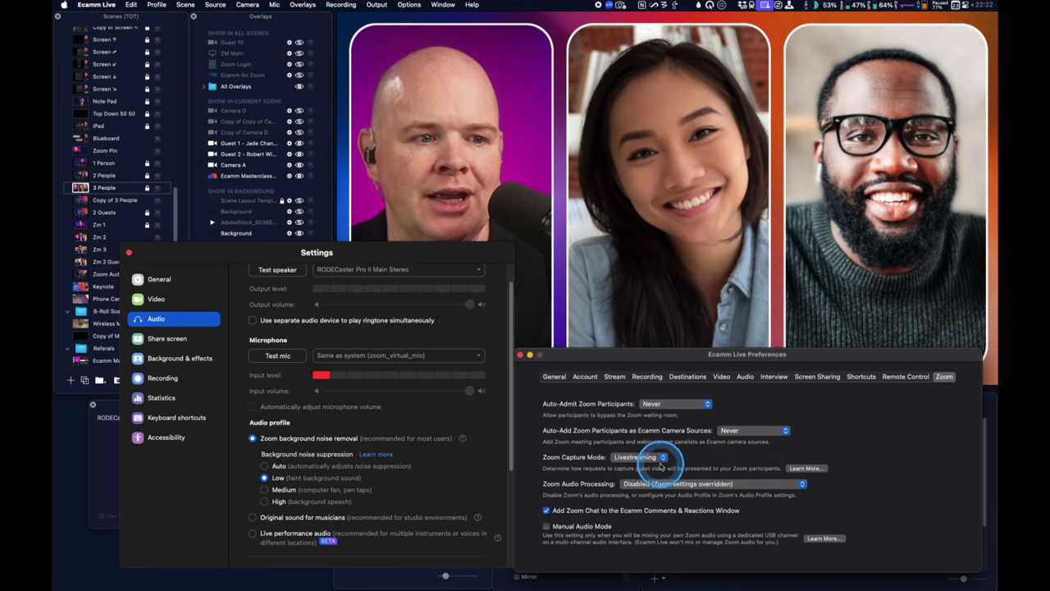
left_click(704, 484)
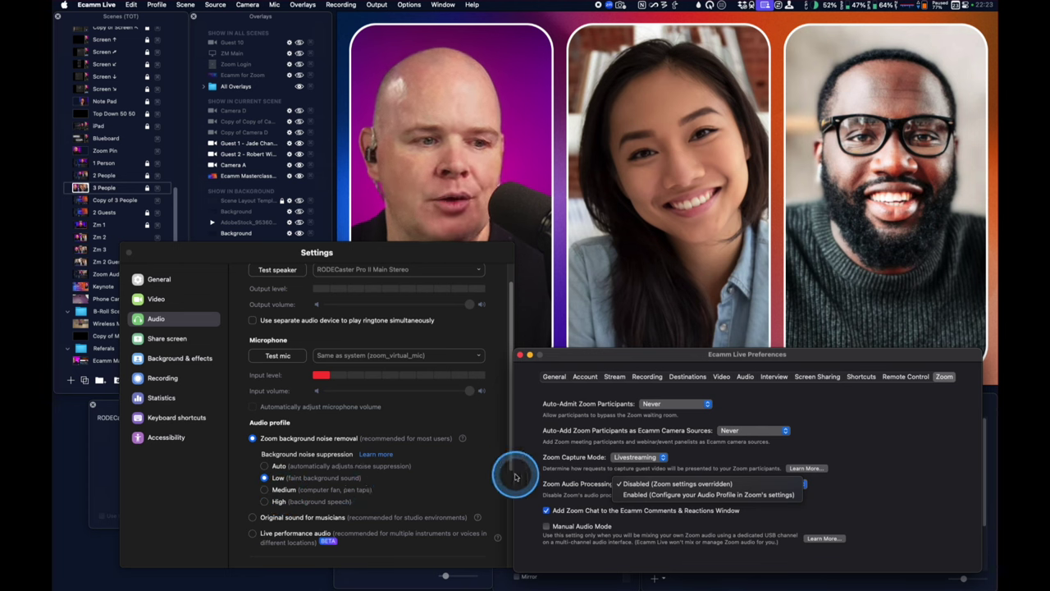
left_click(680, 483)
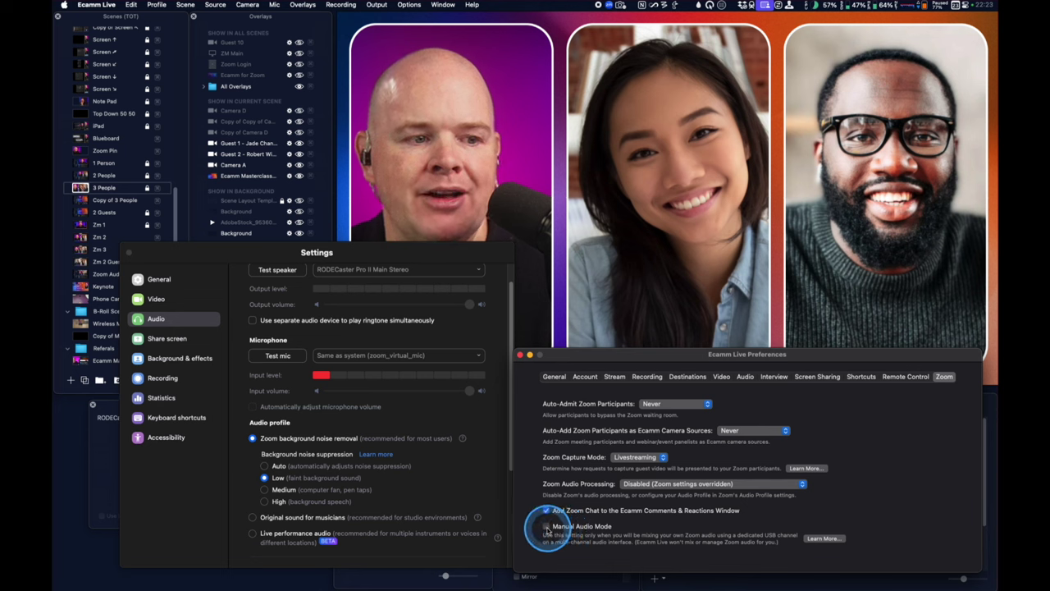
Turn on Manual Audio Mode for Zoom, examine Zoom's speaker and microphone settings, and turn the mode off again
left_click(546, 527)
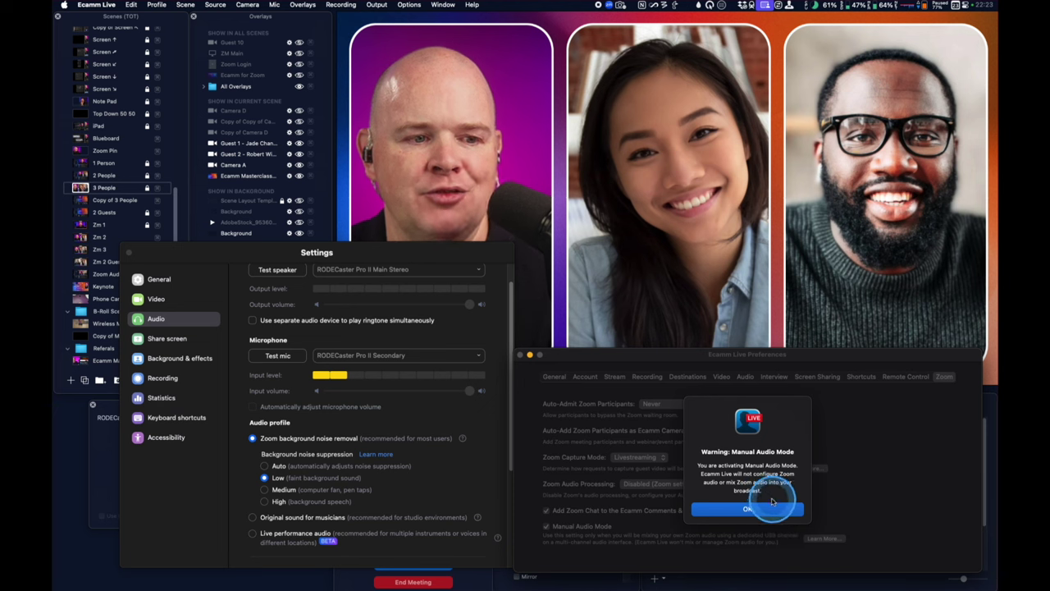
left_click(771, 508)
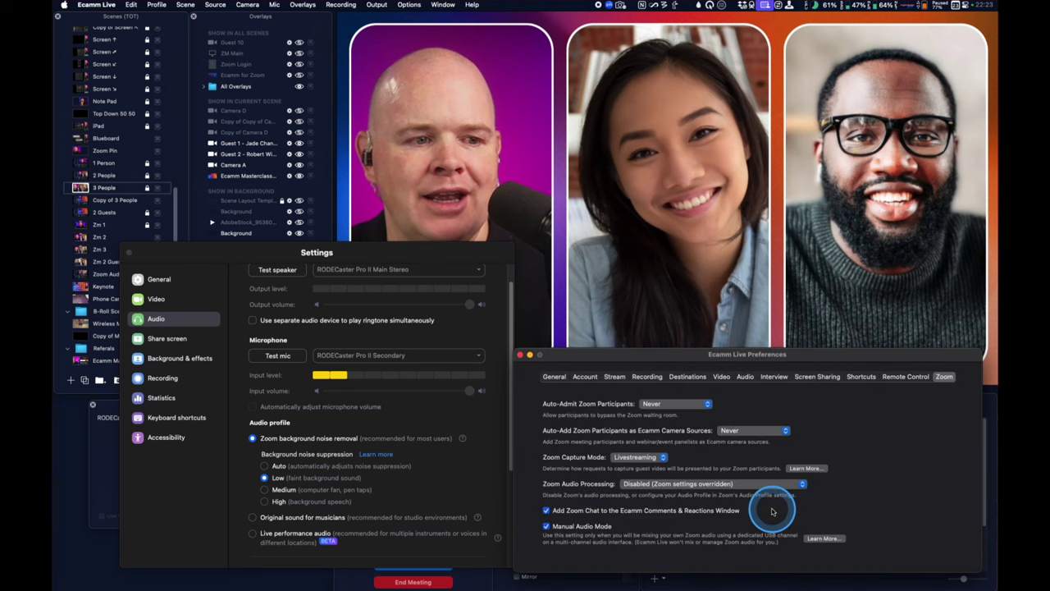
left_click_drag(413, 253, 439, 242)
scroll(440, 319, "up", 2)
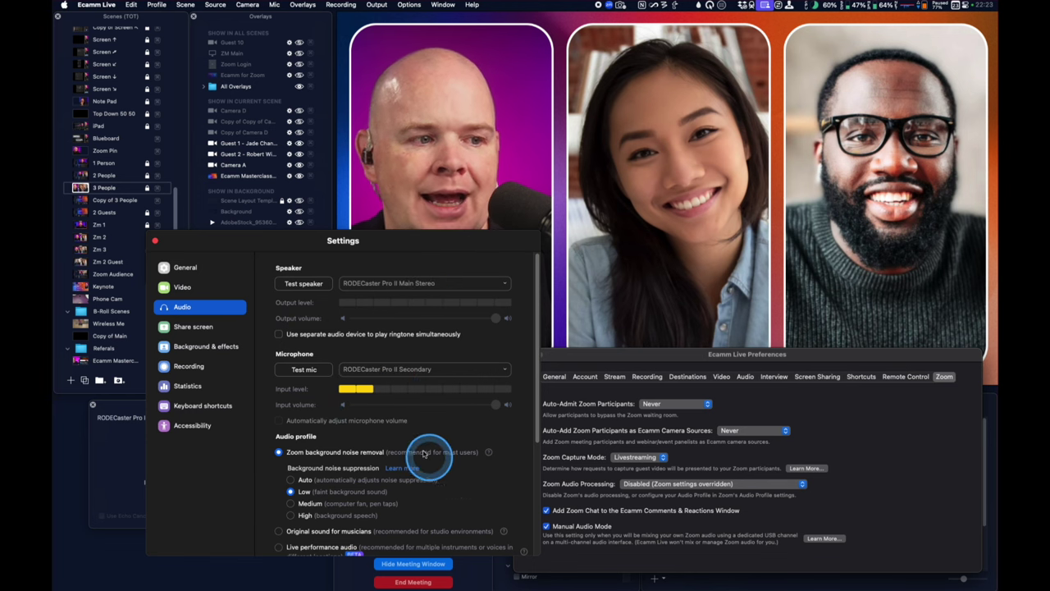
left_click(548, 527)
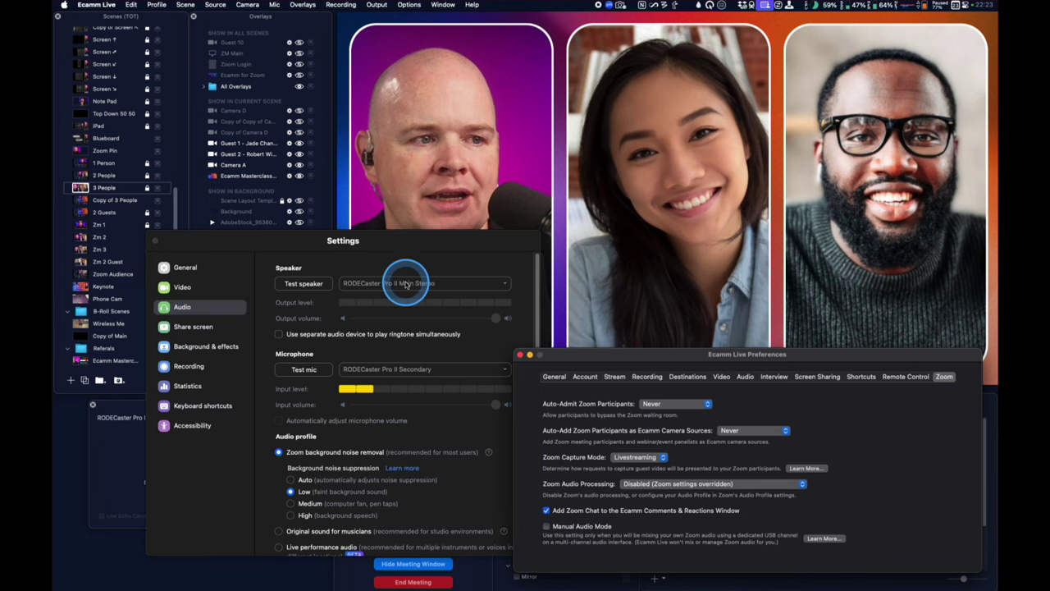
Move the Zoom settings window over the Ecamm Live preferences and switch to the Keynote scene
left_click_drag(363, 230, 784, 223)
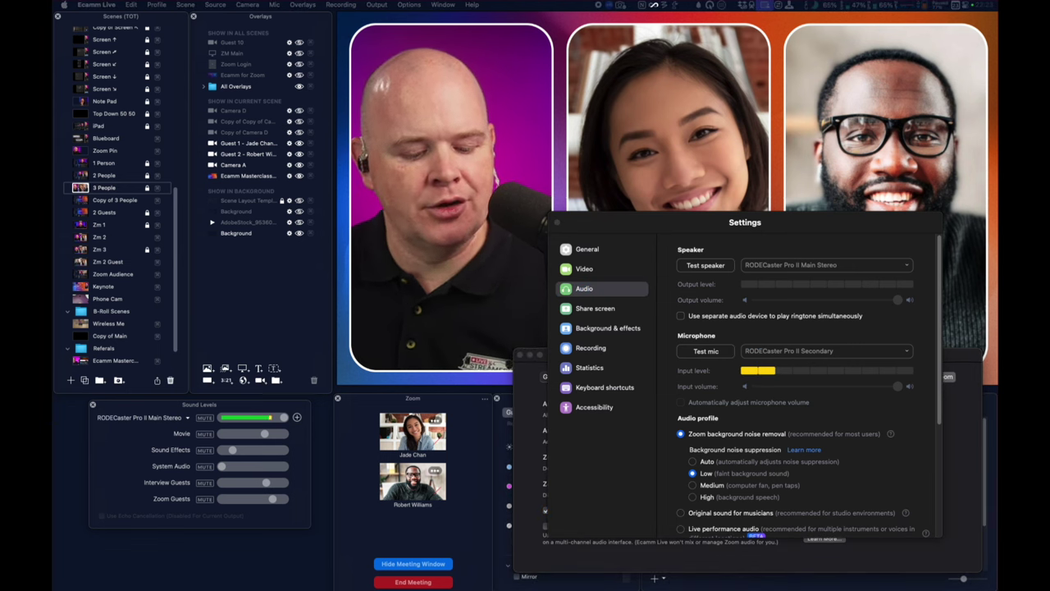
left_click(102, 285)
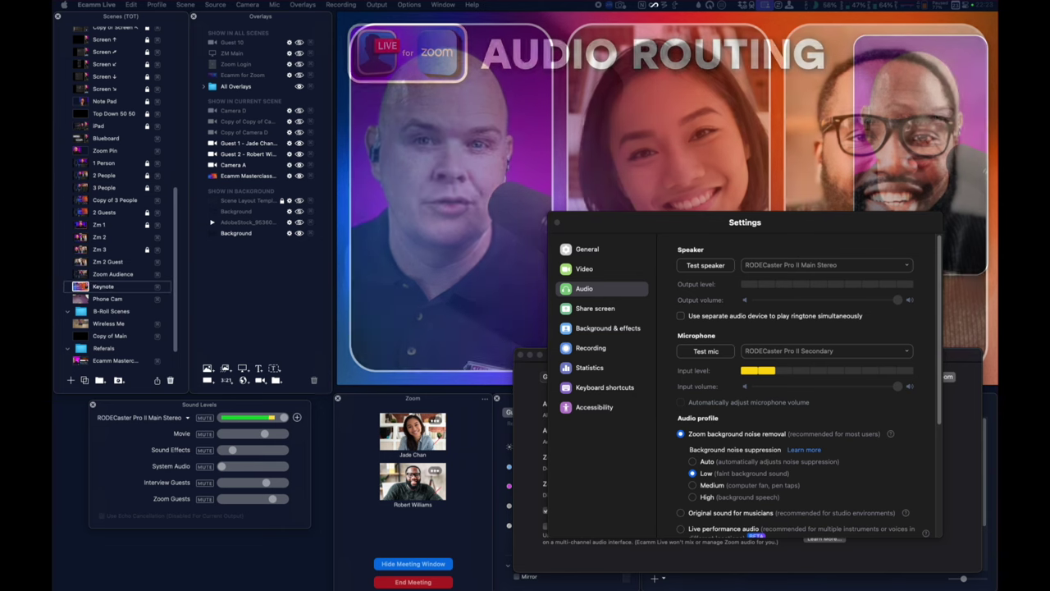
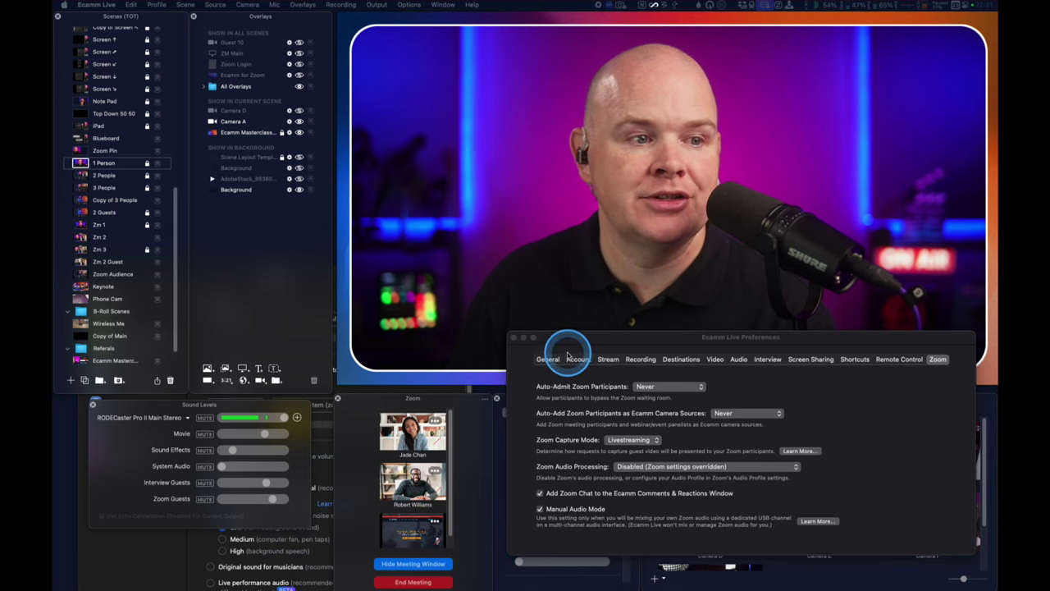
Move the preferences window down below the preview and duplicate the 3 People scene
left_click_drag(568, 337, 564, 383)
mouse_move(568, 262)
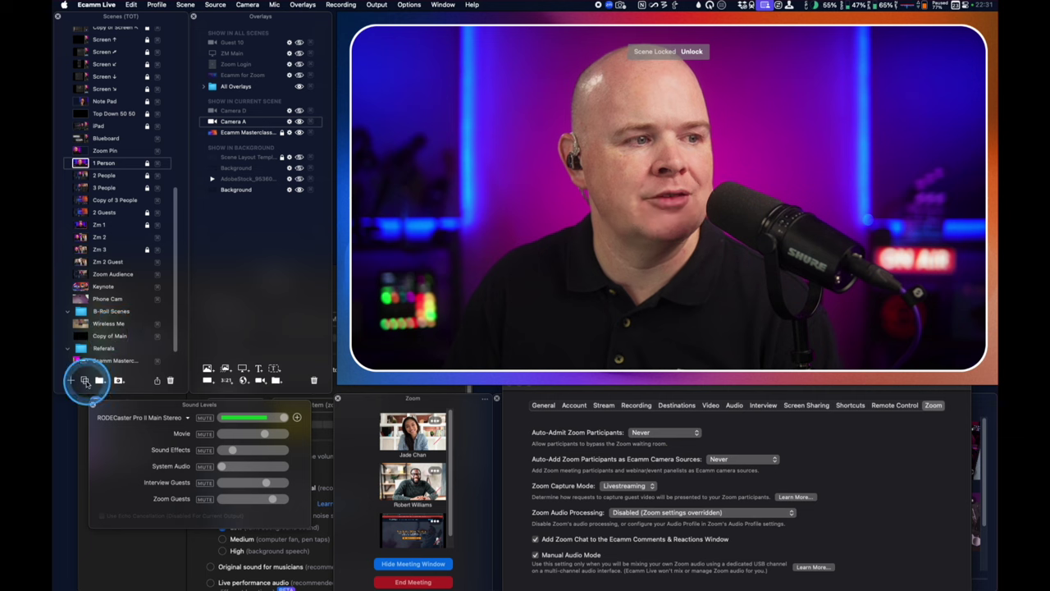
left_click(82, 188)
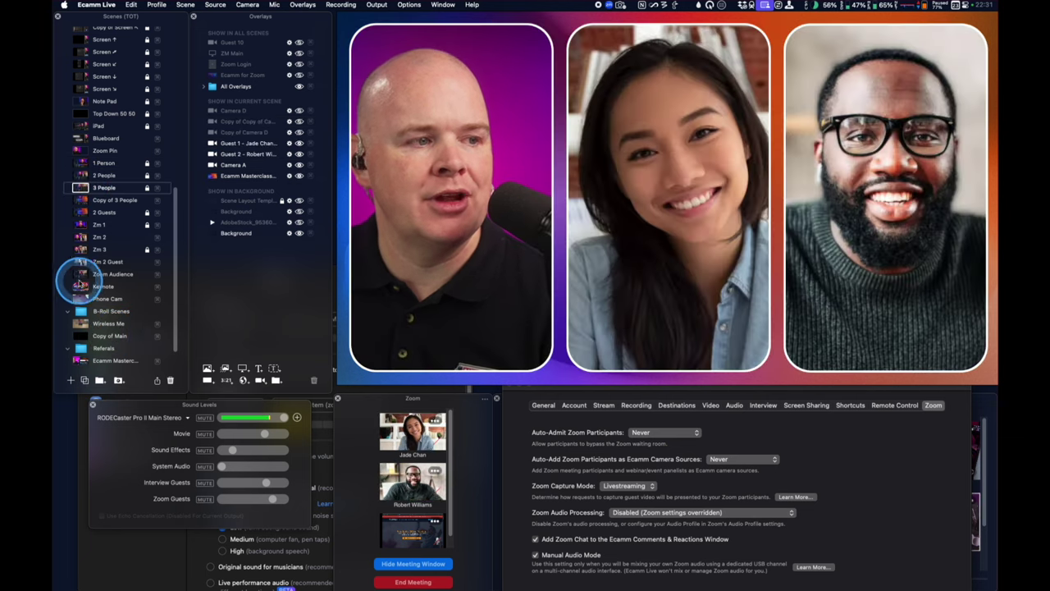
left_click(84, 379)
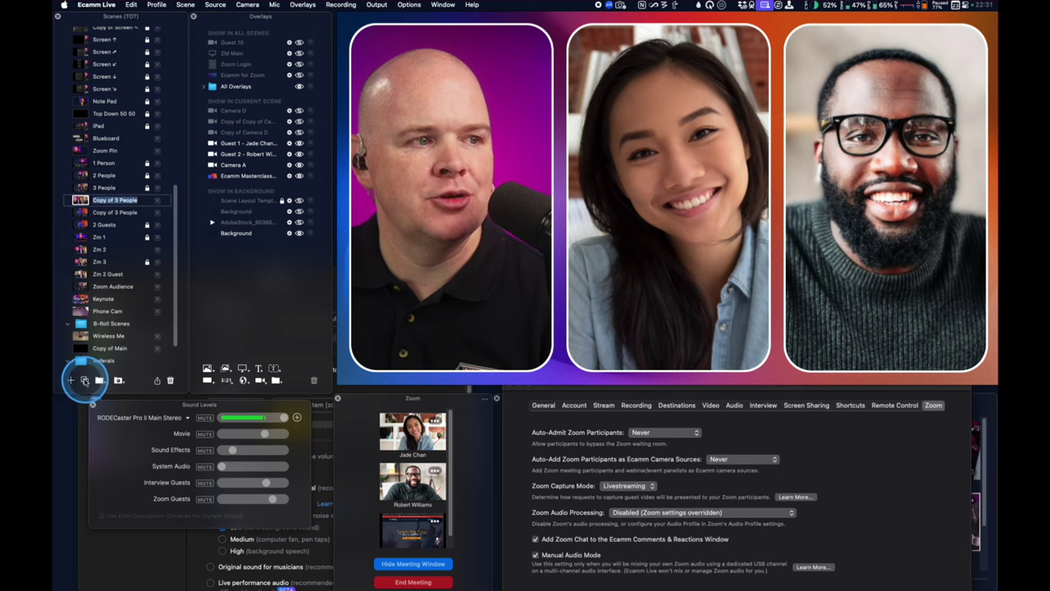
Shrink Camera A to a small landscape tile in the scene's upper-left corner and stack a matching Guest 1 tile beneath it
mouse_move(421, 117)
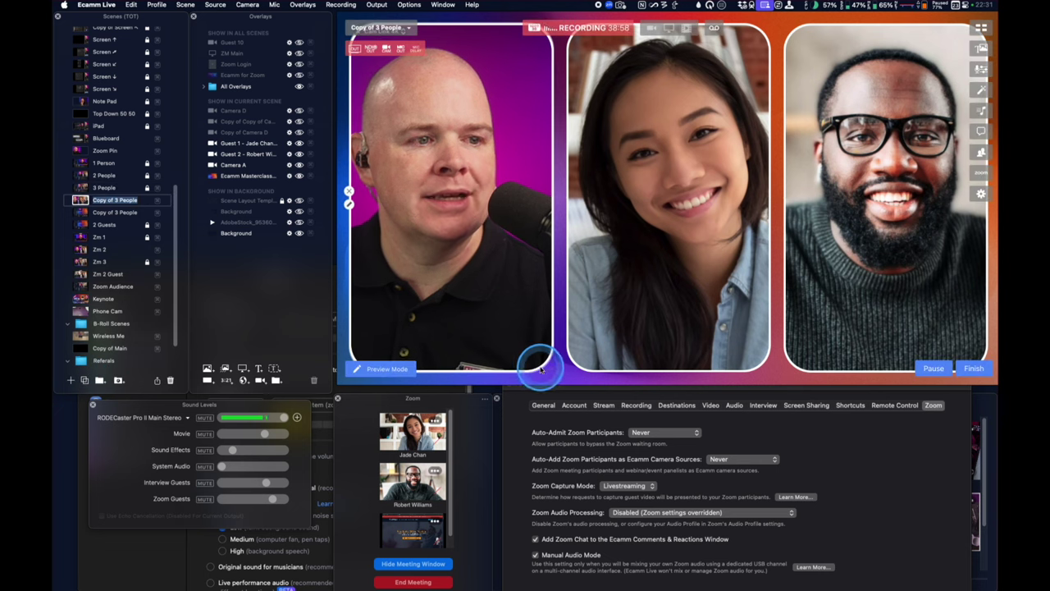
left_click(457, 300)
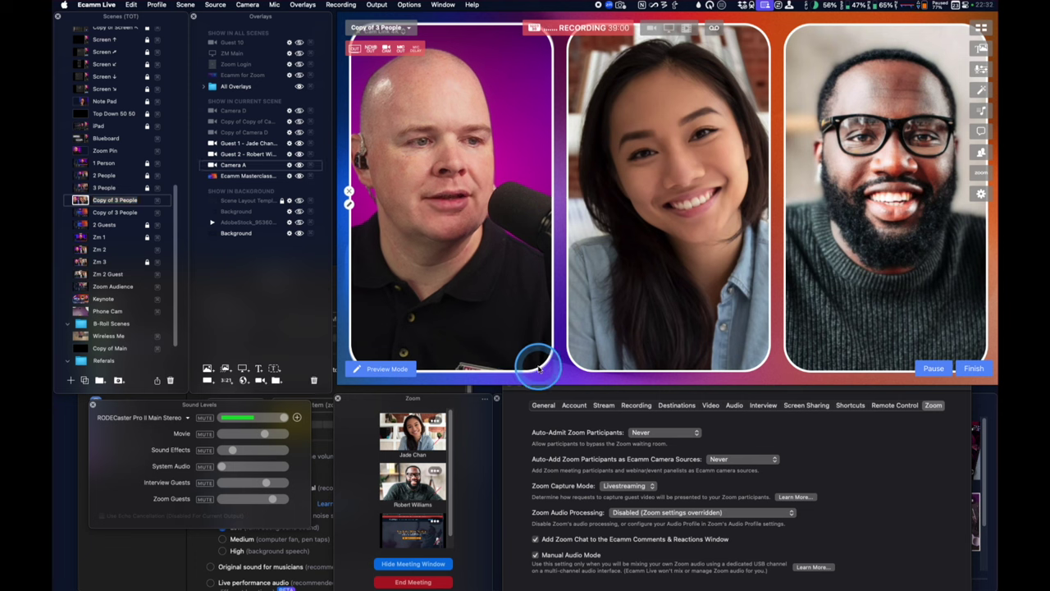
left_click_drag(538, 369, 518, 150)
left_click(660, 191)
left_click_drag(762, 33, 718, 288)
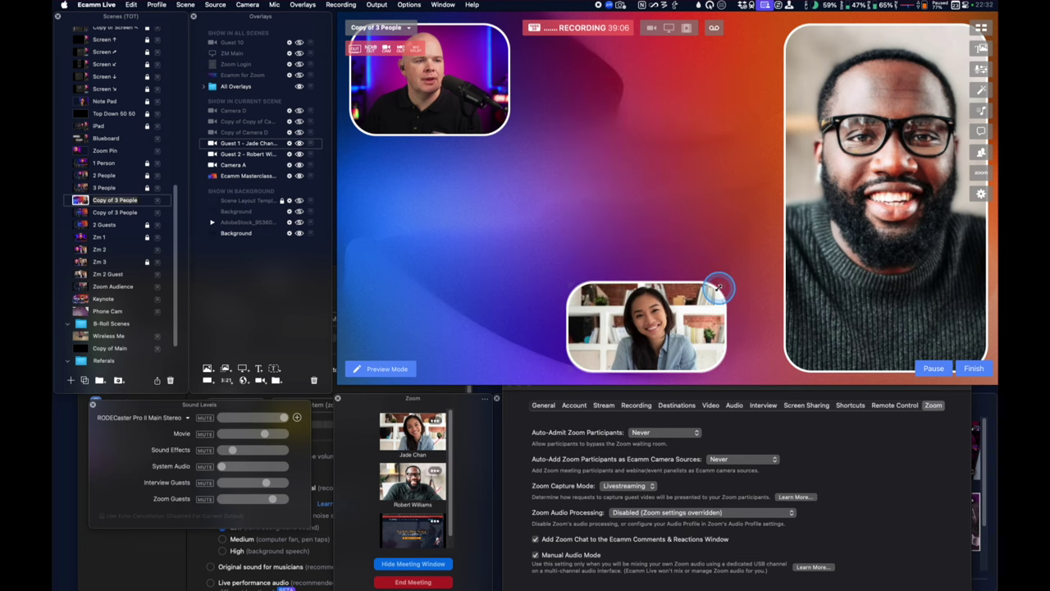
left_click_drag(648, 329, 447, 197)
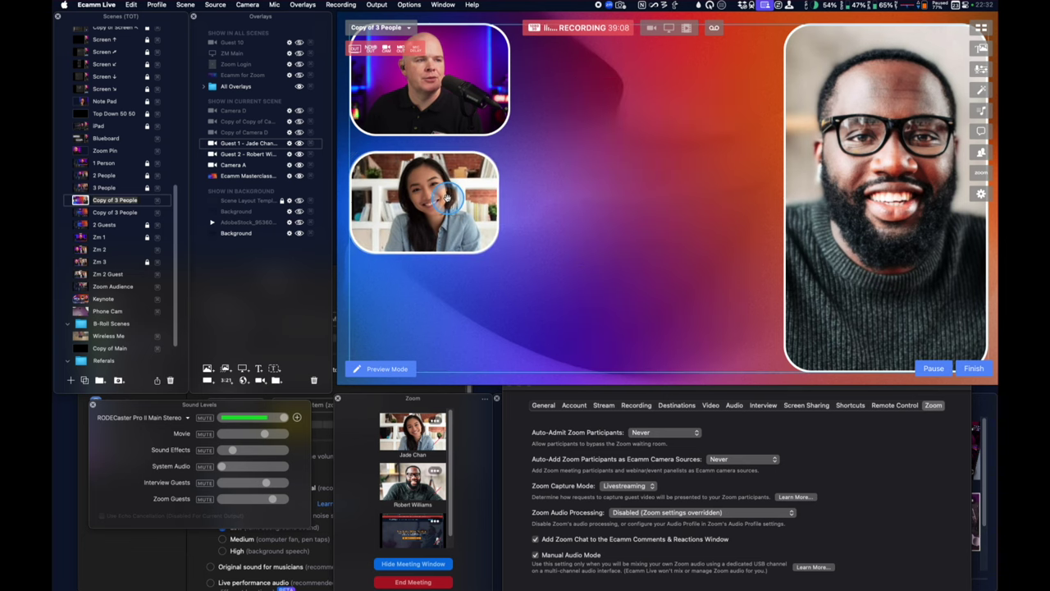
left_click_drag(499, 159, 496, 156)
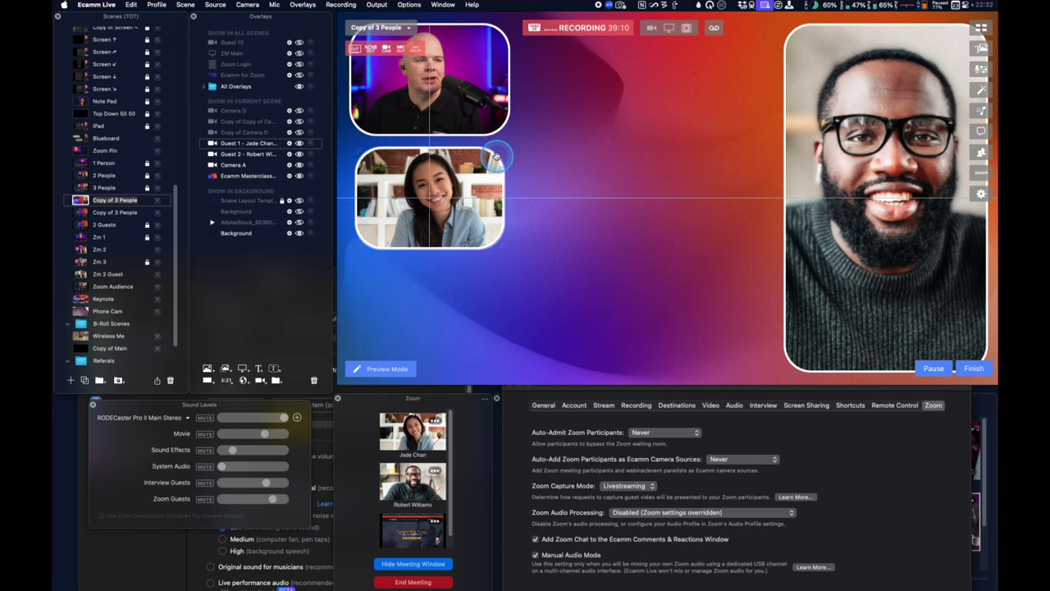
left_click_drag(503, 246, 507, 248)
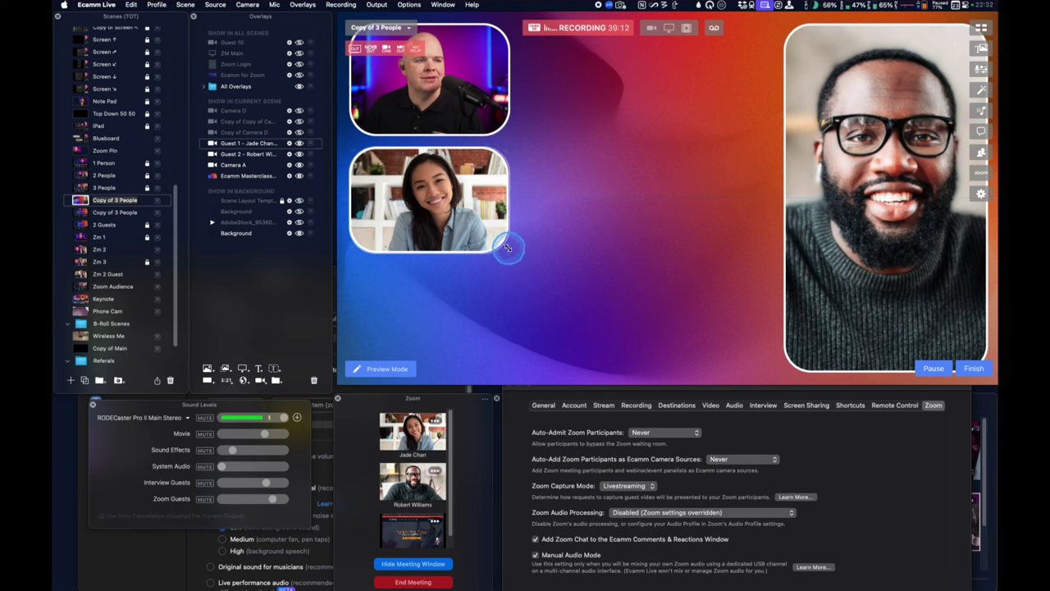
Move Guest 2 to the scene's lower-left corner and resize it to match the width of the two tiles above
left_click_drag(879, 156, 446, 153)
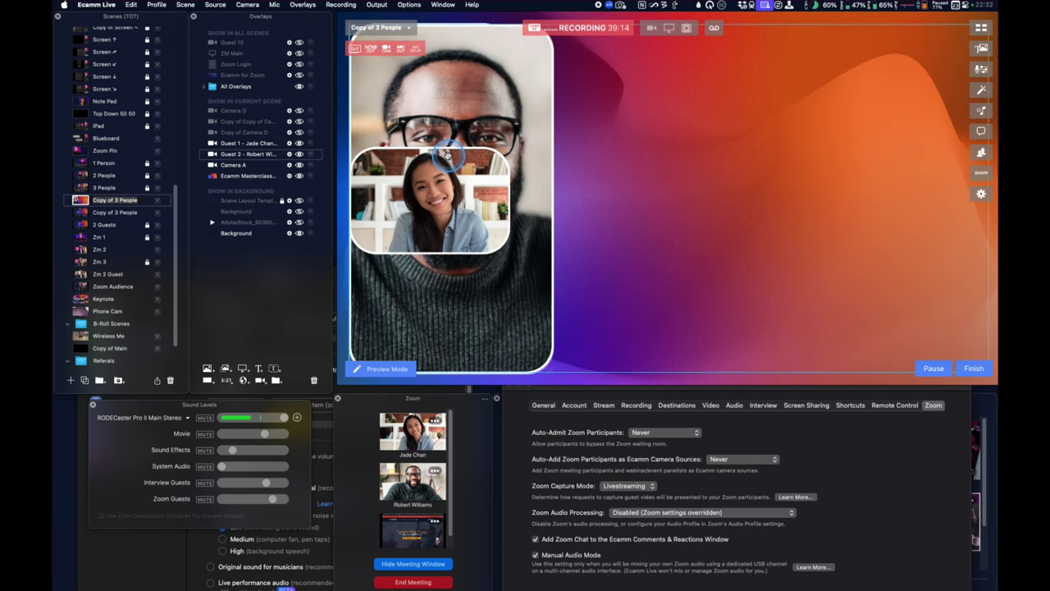
left_click_drag(544, 41, 461, 305)
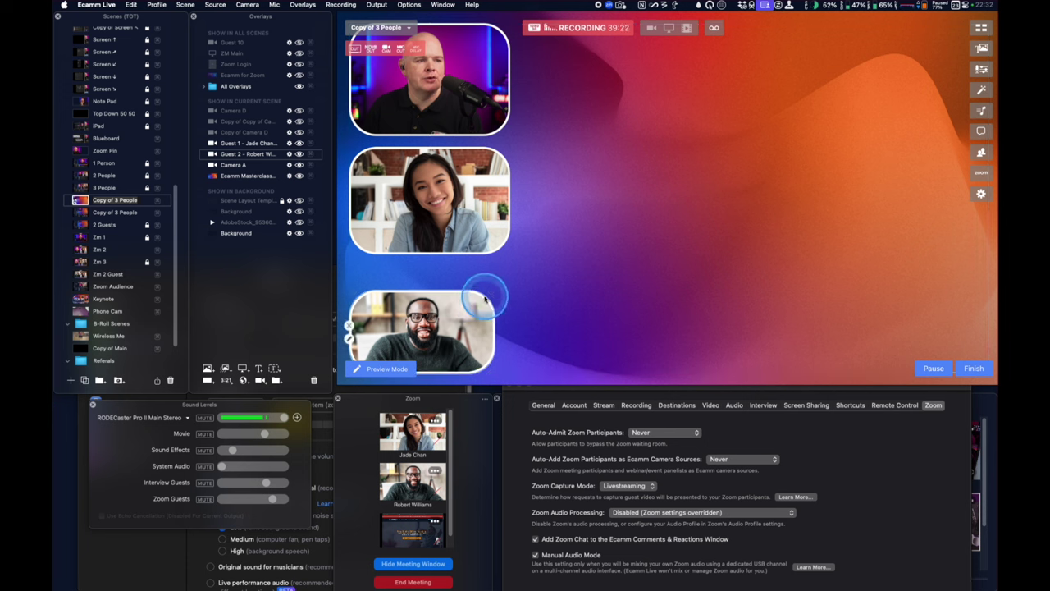
left_click_drag(487, 296, 506, 271)
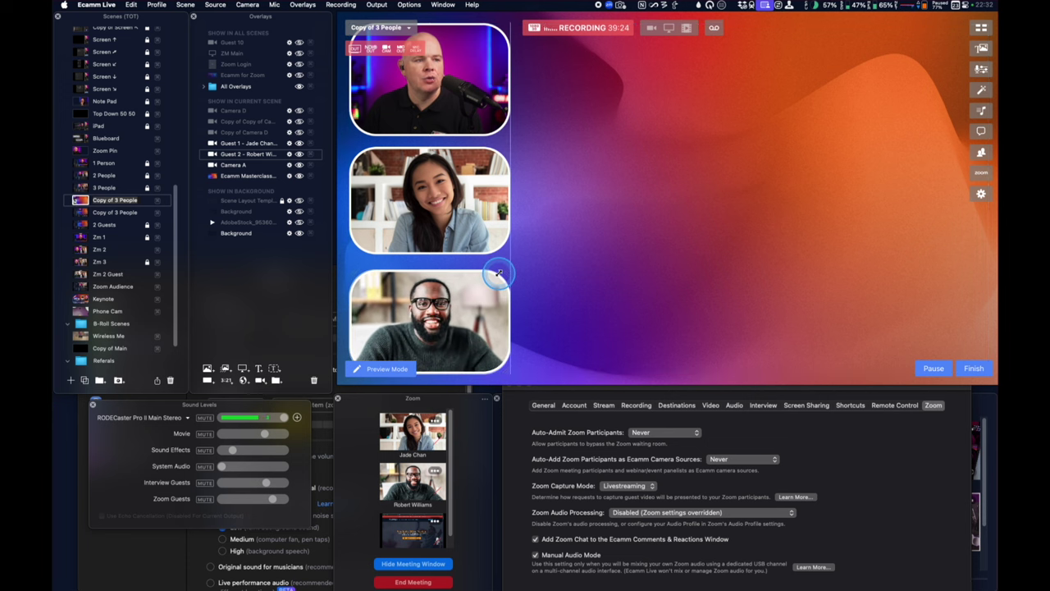
Duplicate the Guest 1 overlay as a large frame beside the stacked tiles and set its shape to Wide (16:9)
left_click(479, 252)
left_click_drag(464, 228, 862, 253)
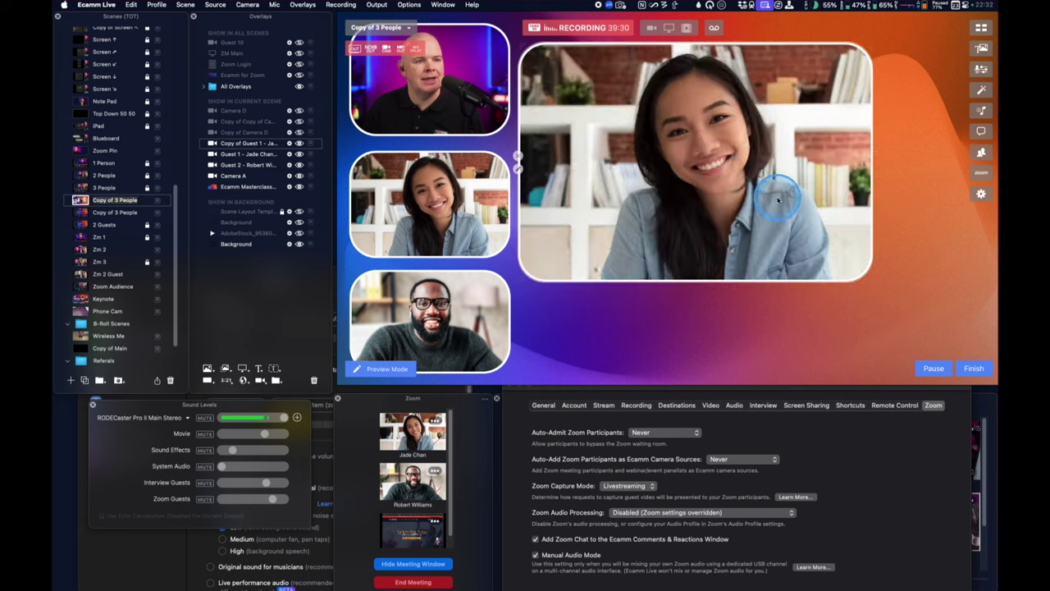
left_click(517, 168)
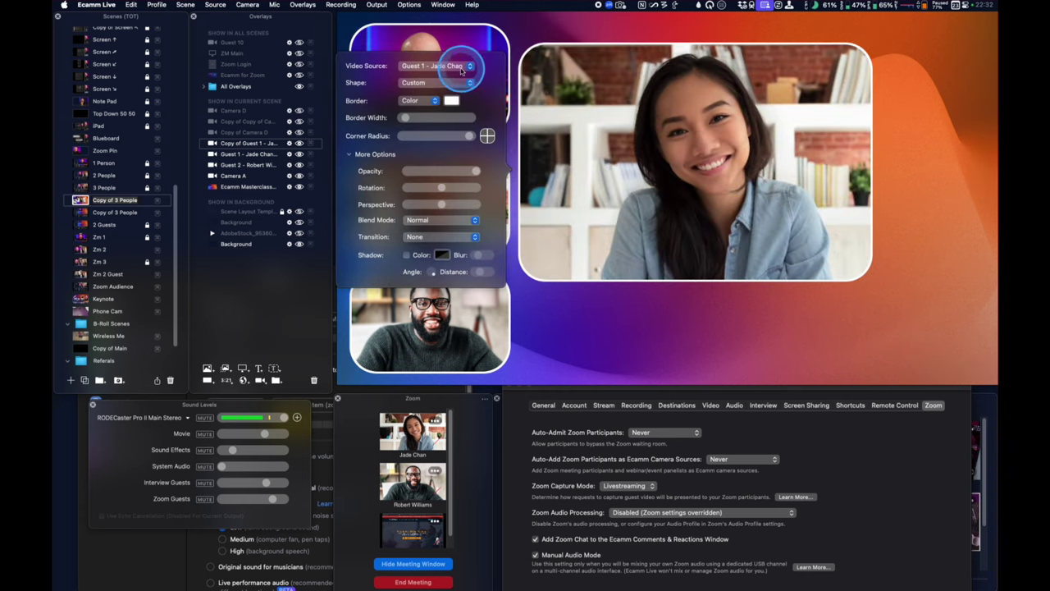
left_click(429, 82)
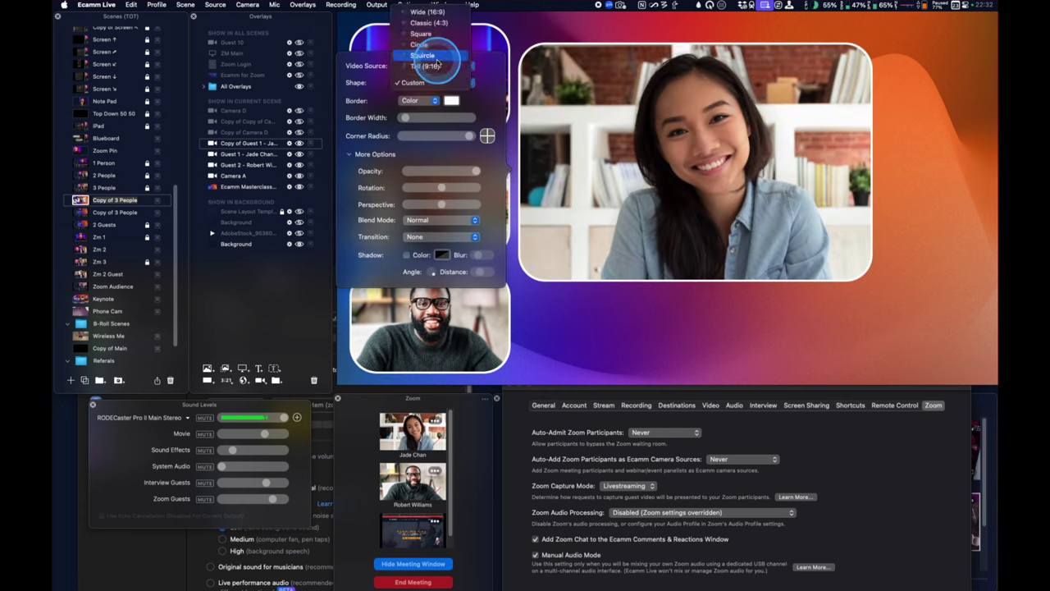
left_click(441, 13)
left_click(541, 209)
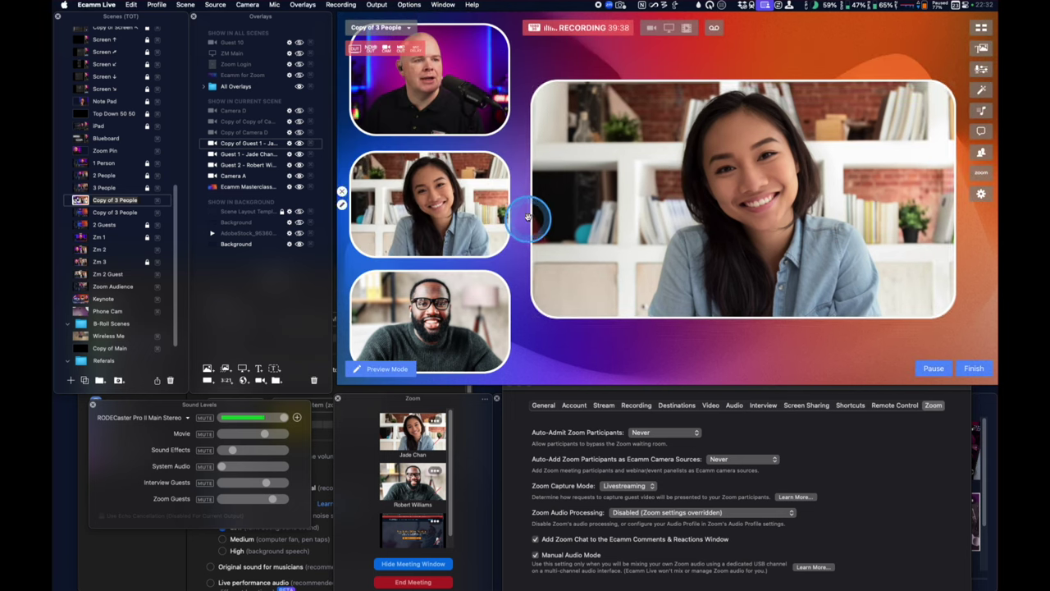
Set the large frame's video source to Guest 3 and enlarge it to fill the space beside the stacked tiles
left_click(531, 205)
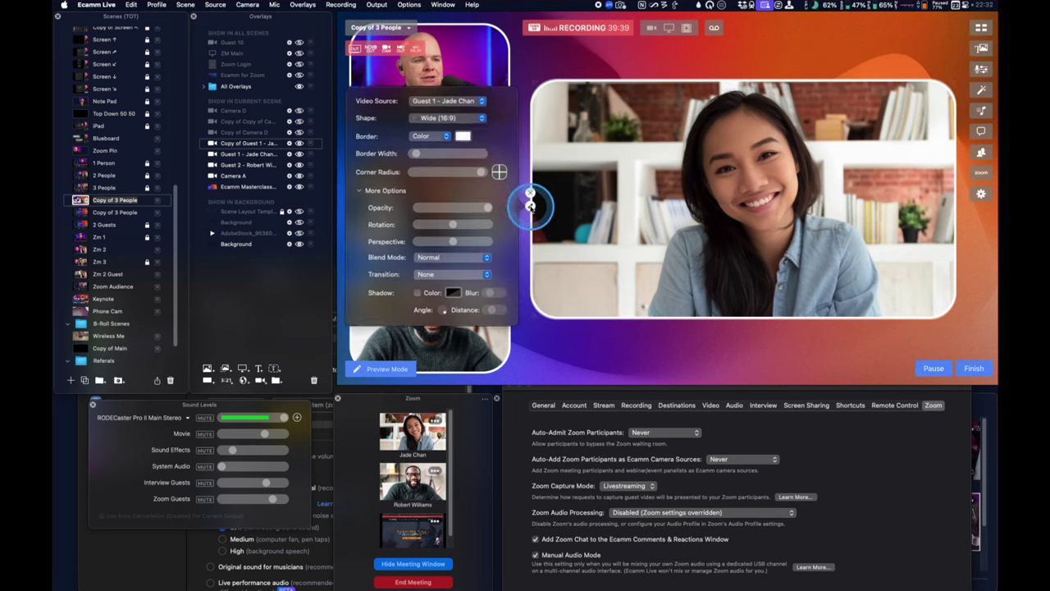
left_click(480, 105)
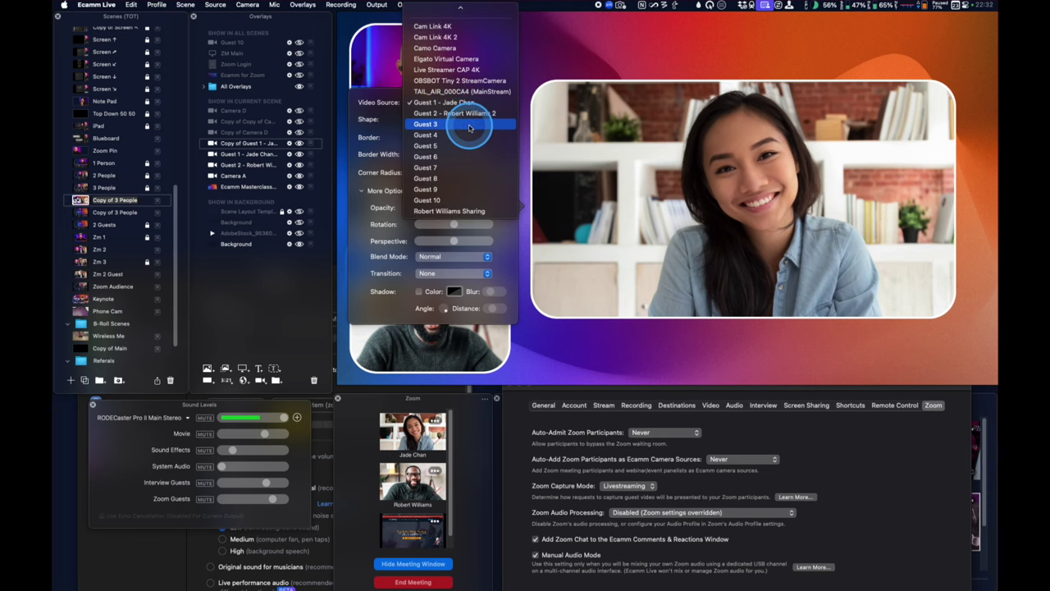
left_click(469, 124)
left_click(744, 164)
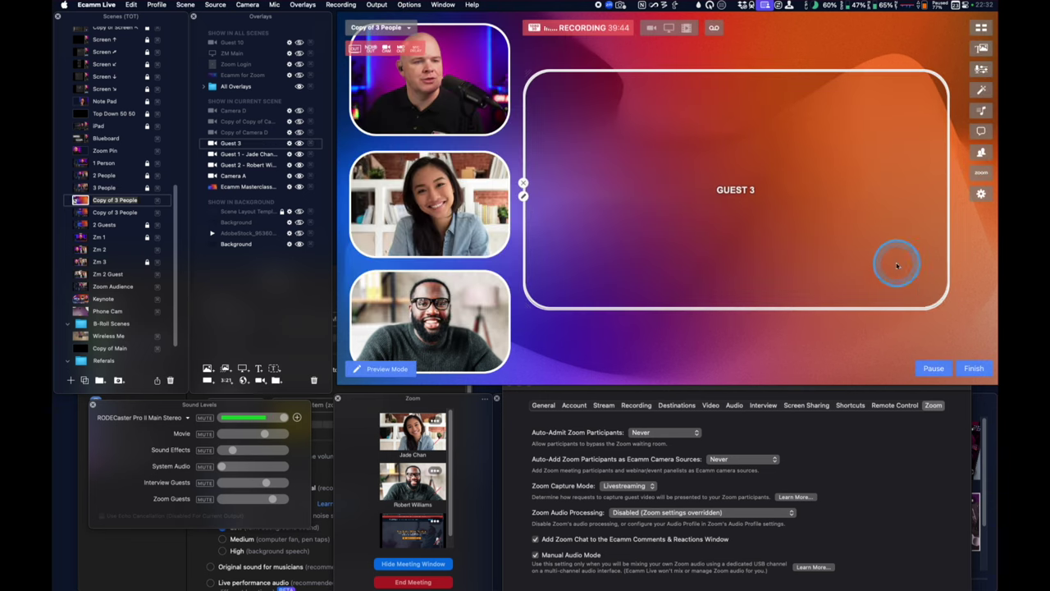
left_click_drag(940, 299, 987, 330)
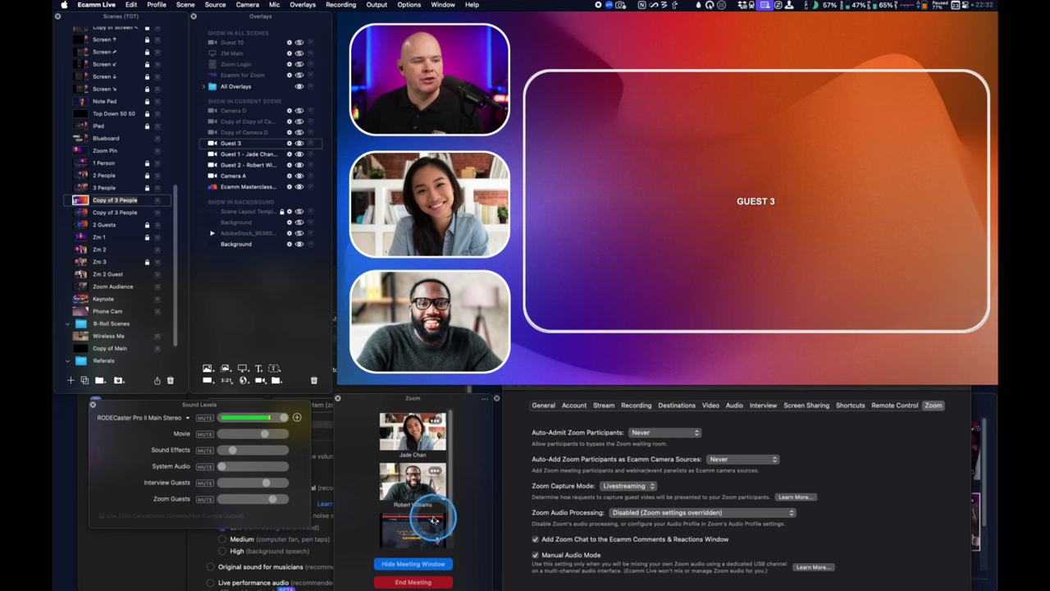
Assign the shared screen from the Zoom meeting to the Guest 3 placeholder
left_click(434, 521)
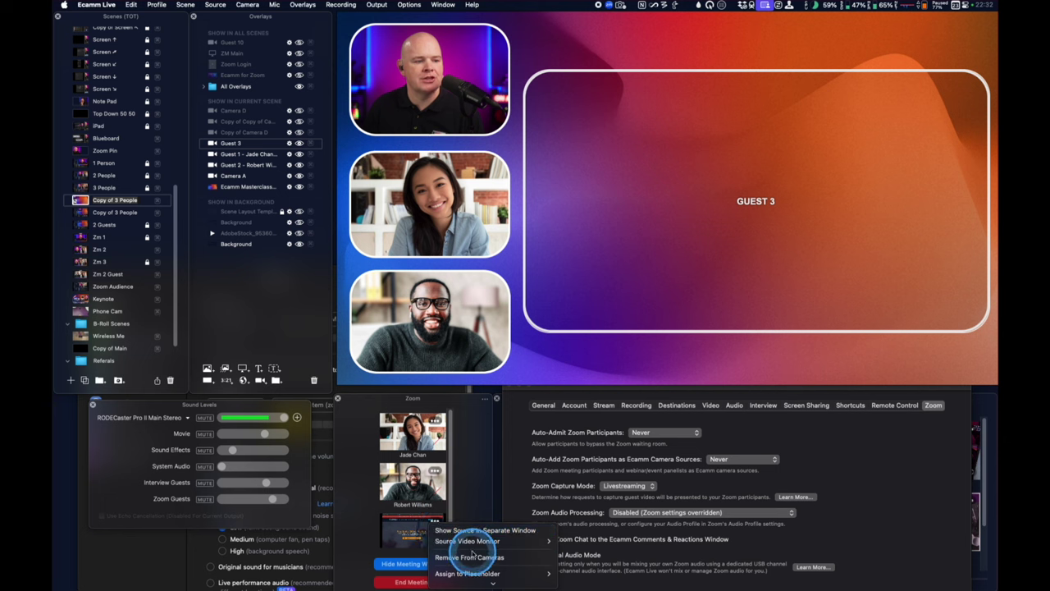
mouse_move(468, 573)
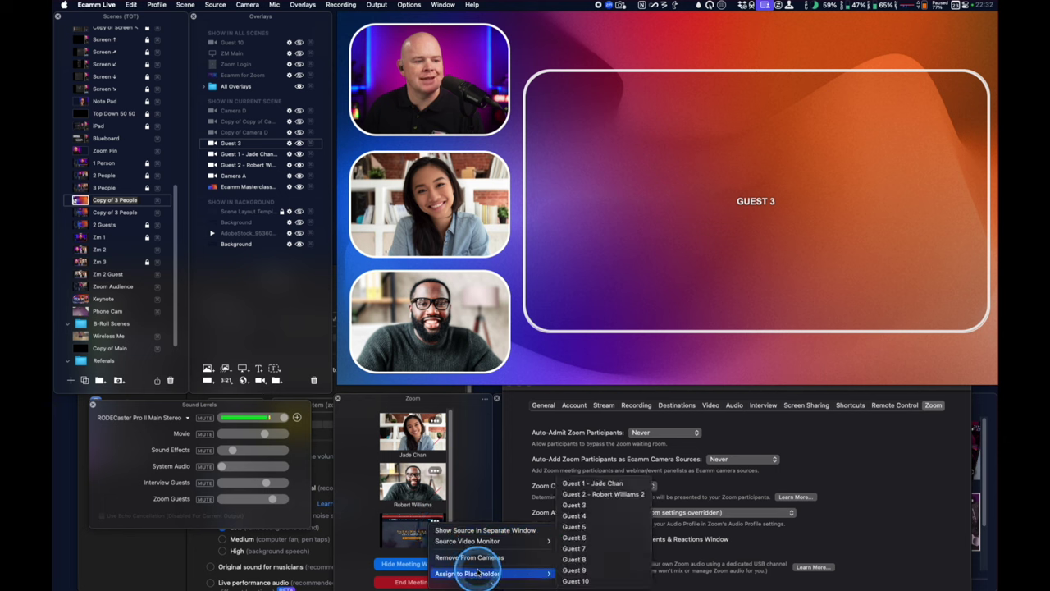
left_click(601, 505)
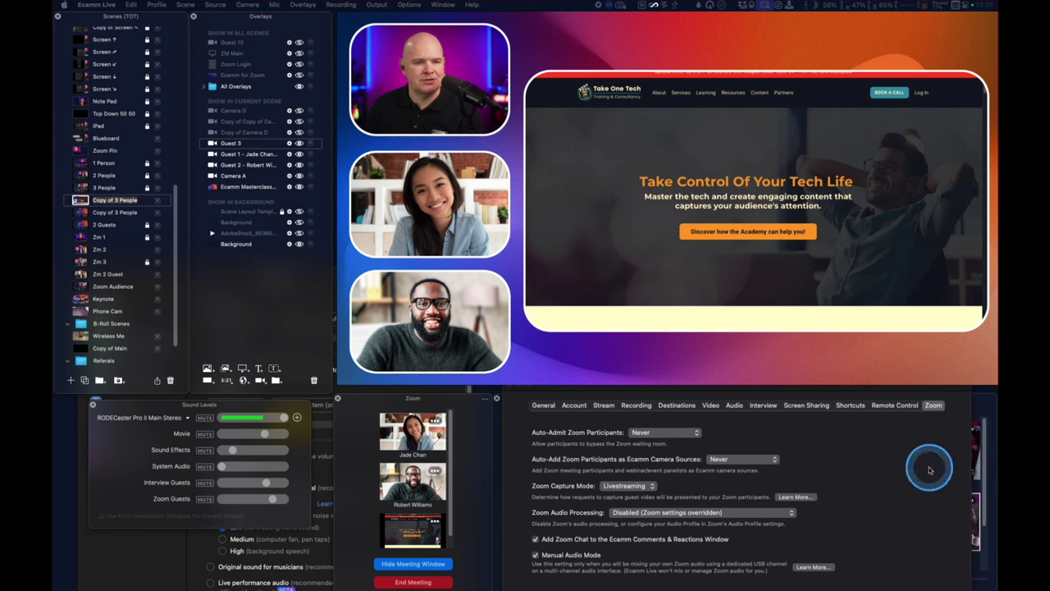
Duplicate the Copy of 3 People scene that holds the stacked tiles and the shared screen
left_click(123, 188)
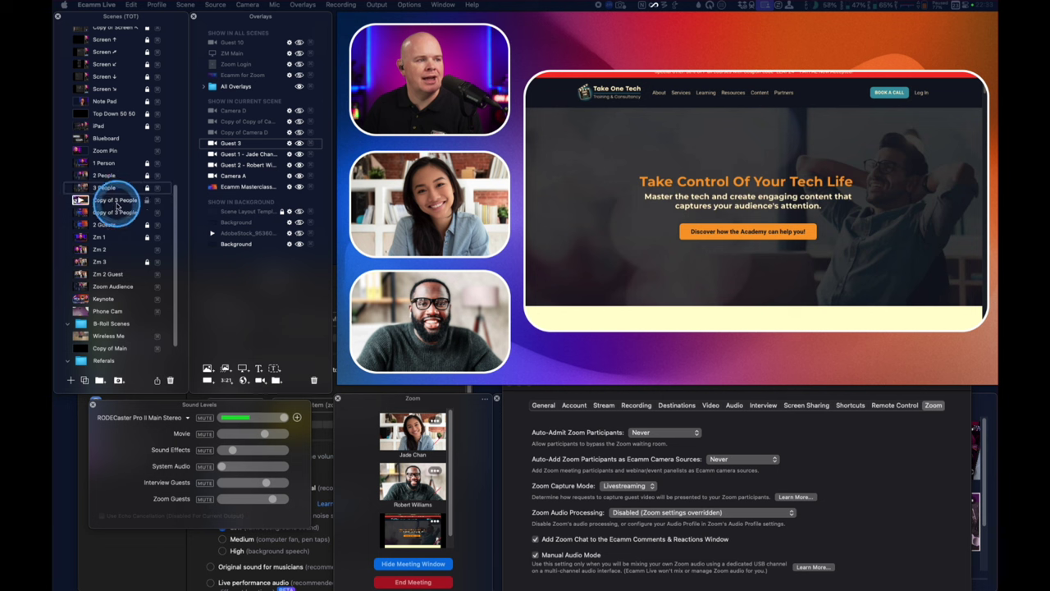
left_click(113, 199)
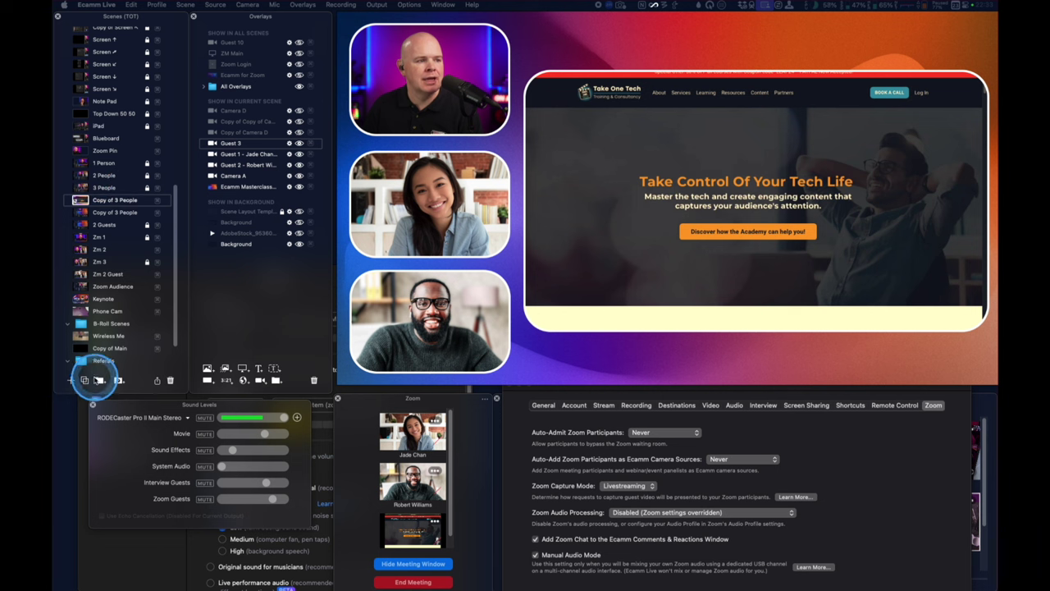
left_click(85, 380)
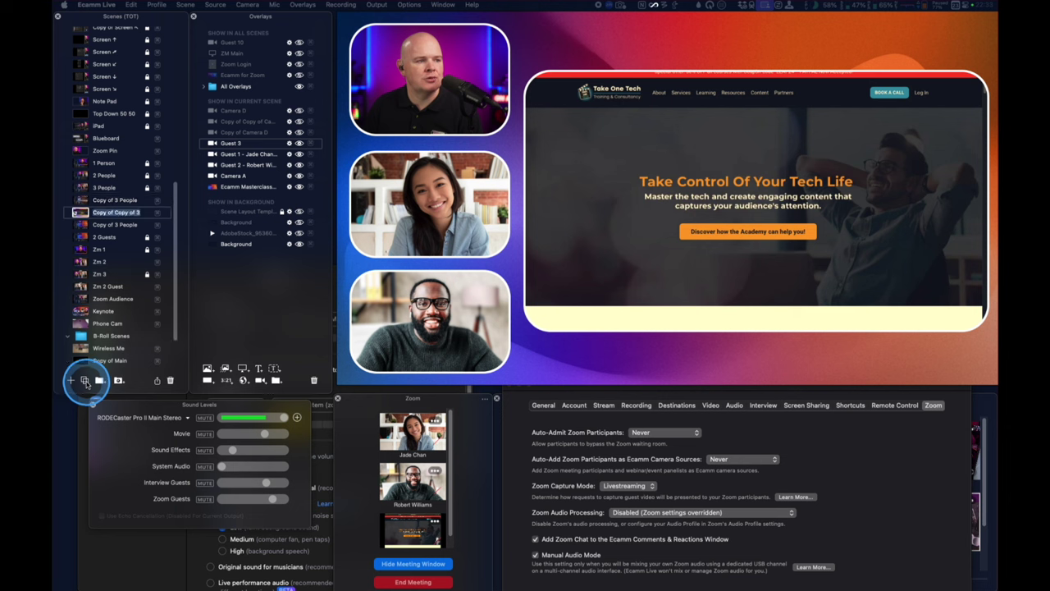
Hide the Guest 1 and Camera A overlays and enlarge the Guest 3 screen share to fill the whole scene
left_click(349, 195)
left_click_drag(349, 73, 403, 115)
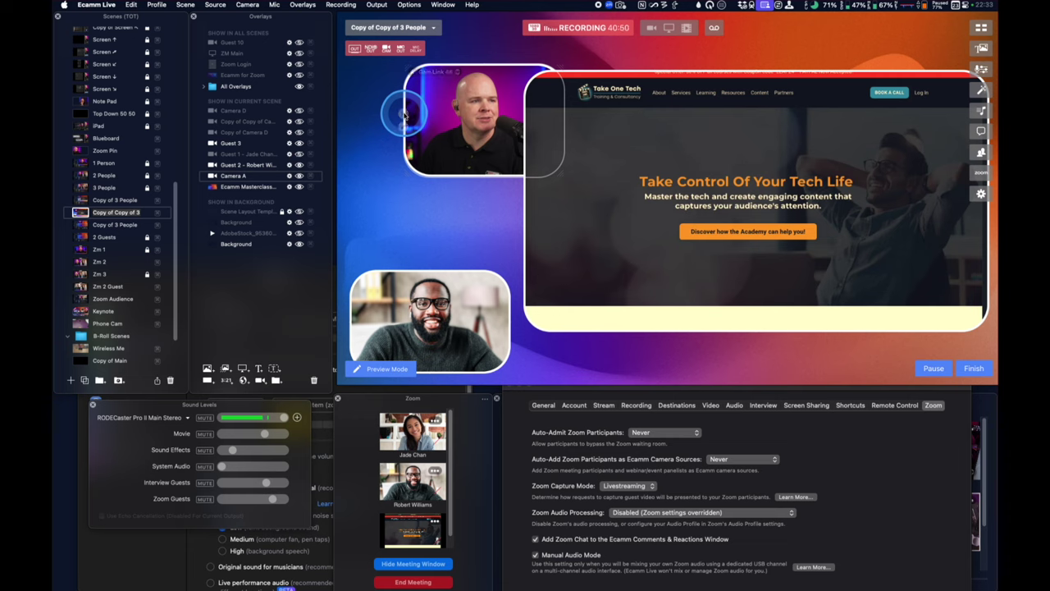
left_click(404, 113)
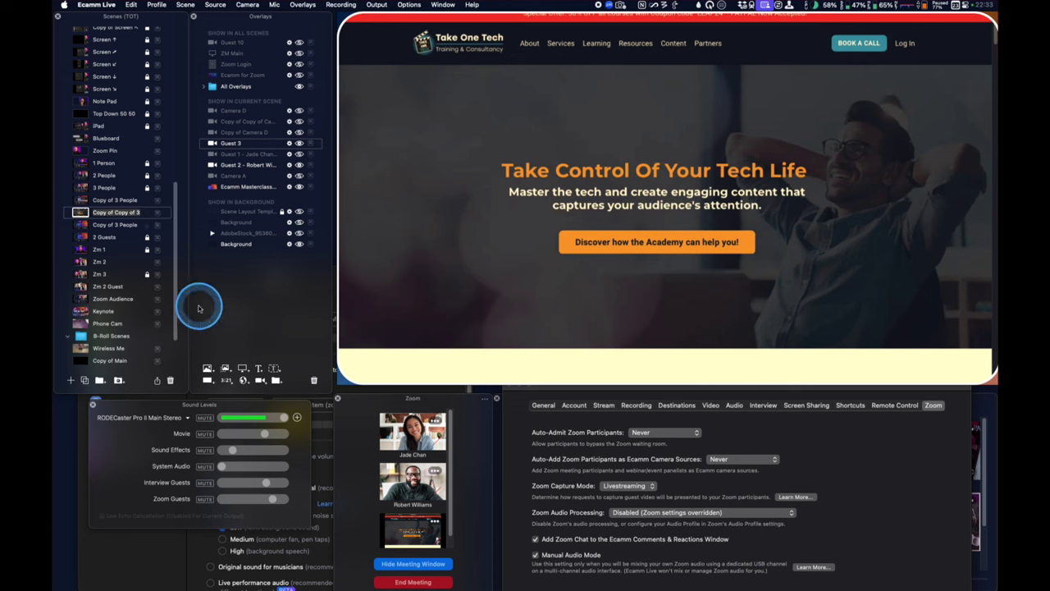
Bring Guest 2 in front of the Guest 3 screen share and place it as a tall tile in the scene's upper-right corner
mouse_move(239, 146)
left_mouse_down()
mouse_move(243, 111)
mouse_move(240, 166)
mouse_move(235, 118)
mouse_move(238, 142)
left_mouse_up()
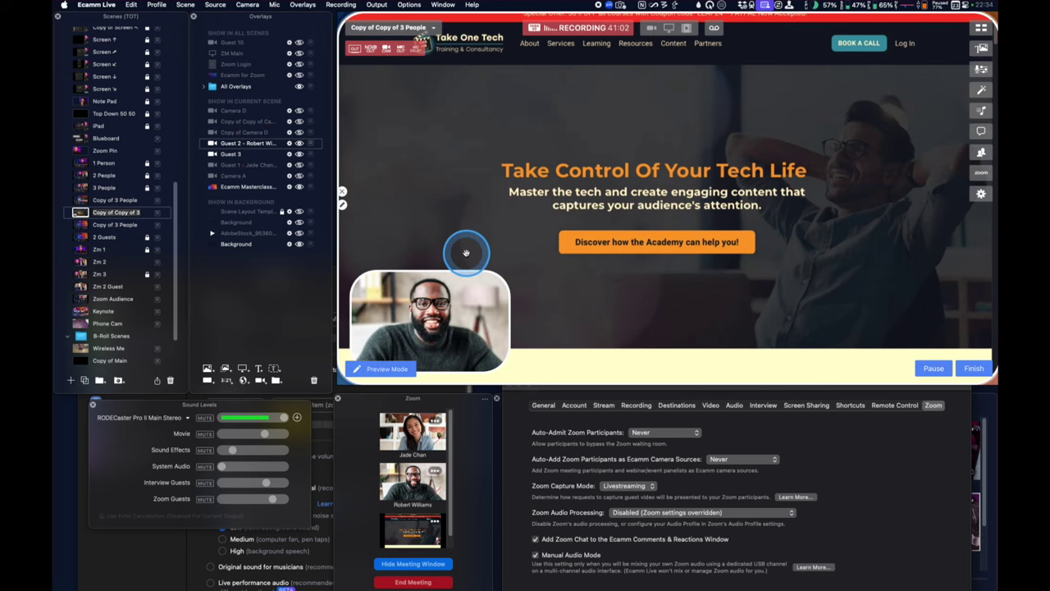
left_click_drag(427, 318, 892, 76)
left_click_drag(825, 121, 826, 217)
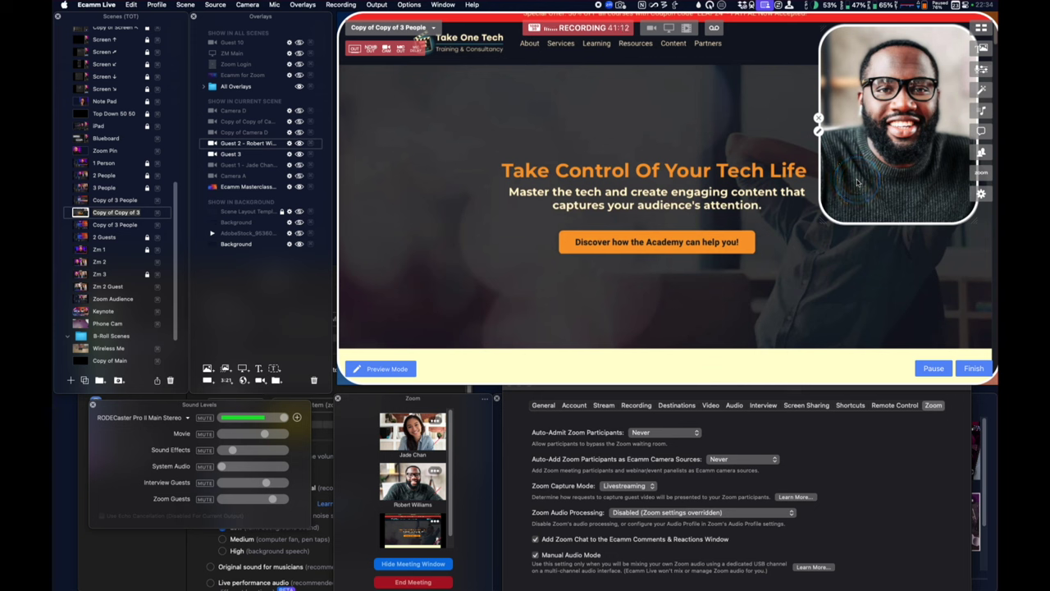
left_click_drag(857, 182, 900, 198)
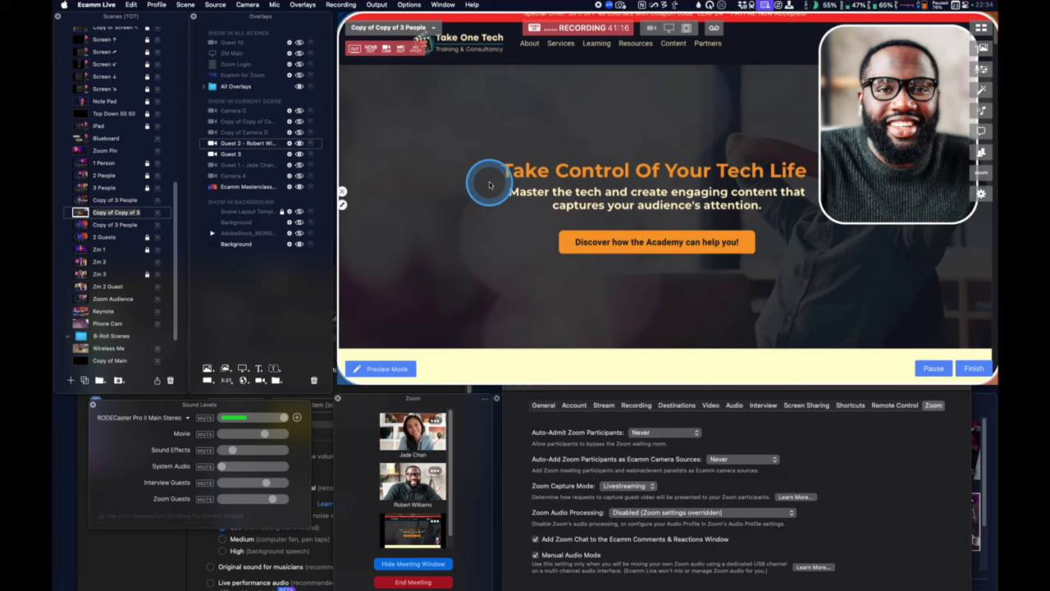
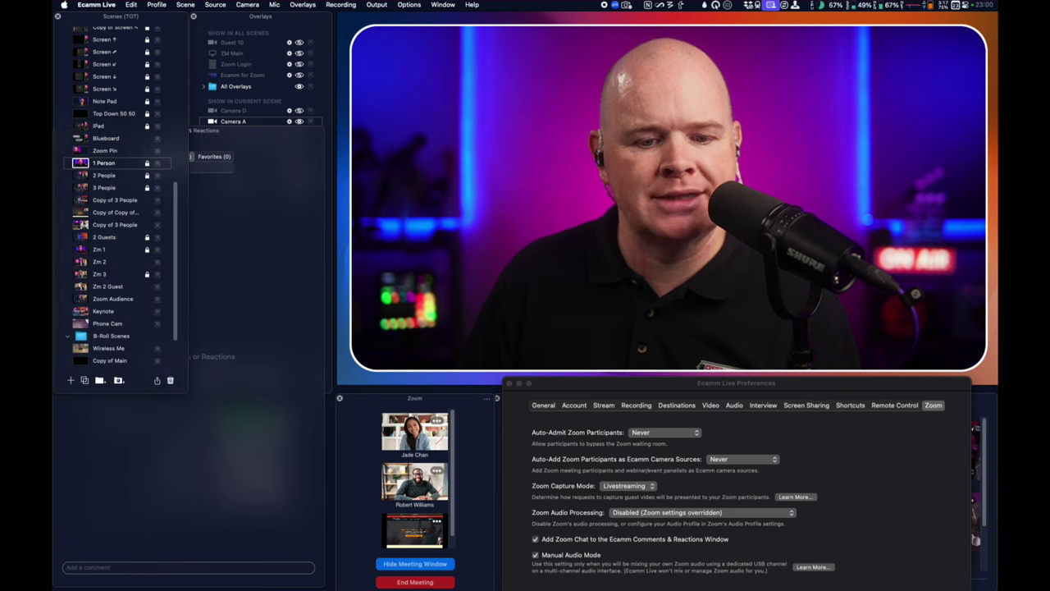
Place the Zoom meeting chat window below the preview, beside the Comments & Reactions window brought to the front
left_click(514, 112)
left_click_drag(513, 112, 453, 358)
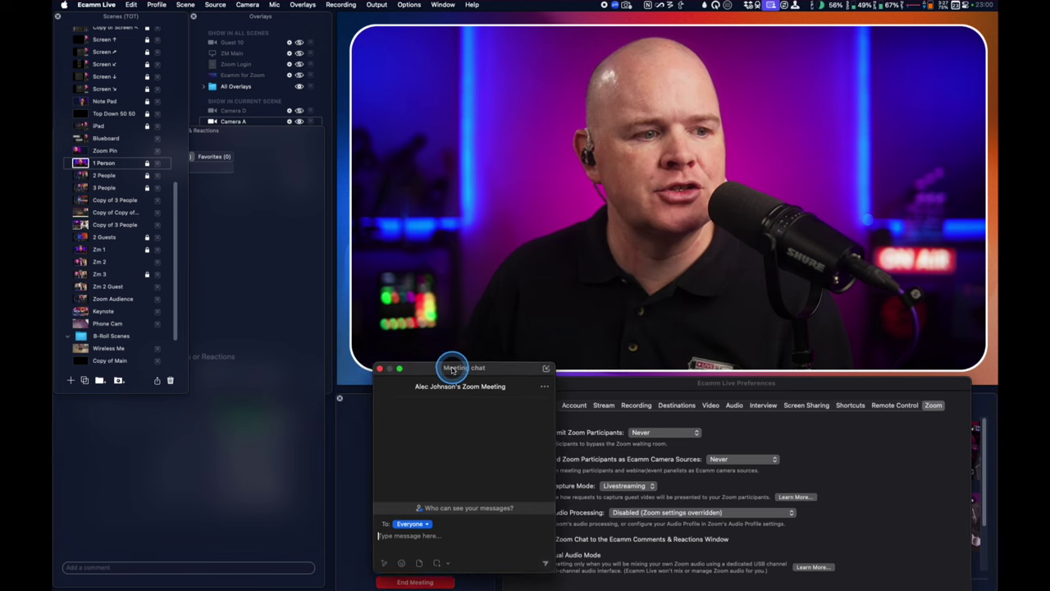
left_click(288, 155)
left_click_drag(447, 367, 404, 378)
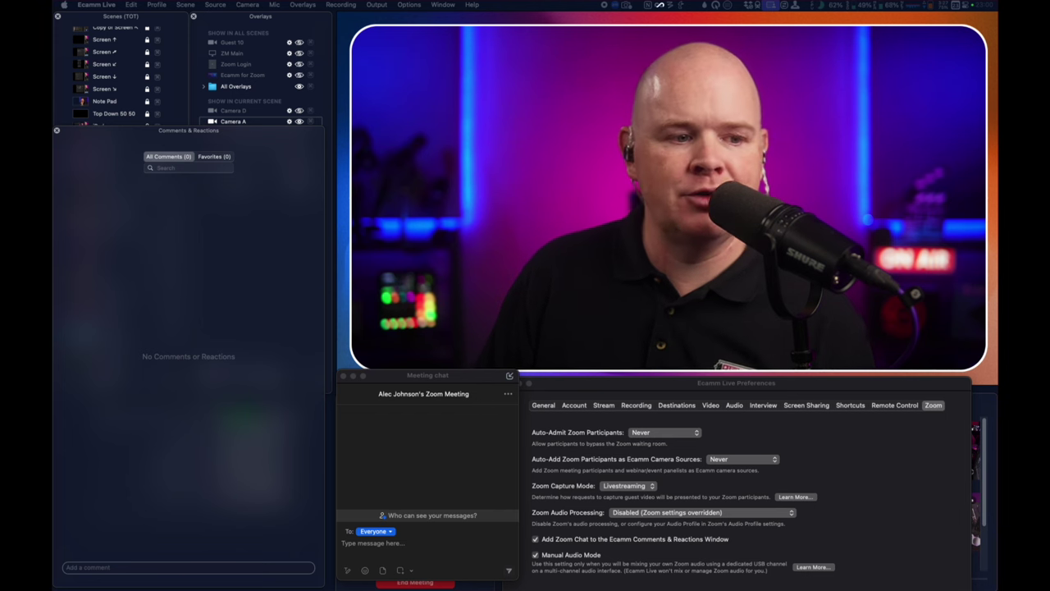
left_click_drag(393, 376, 424, 381)
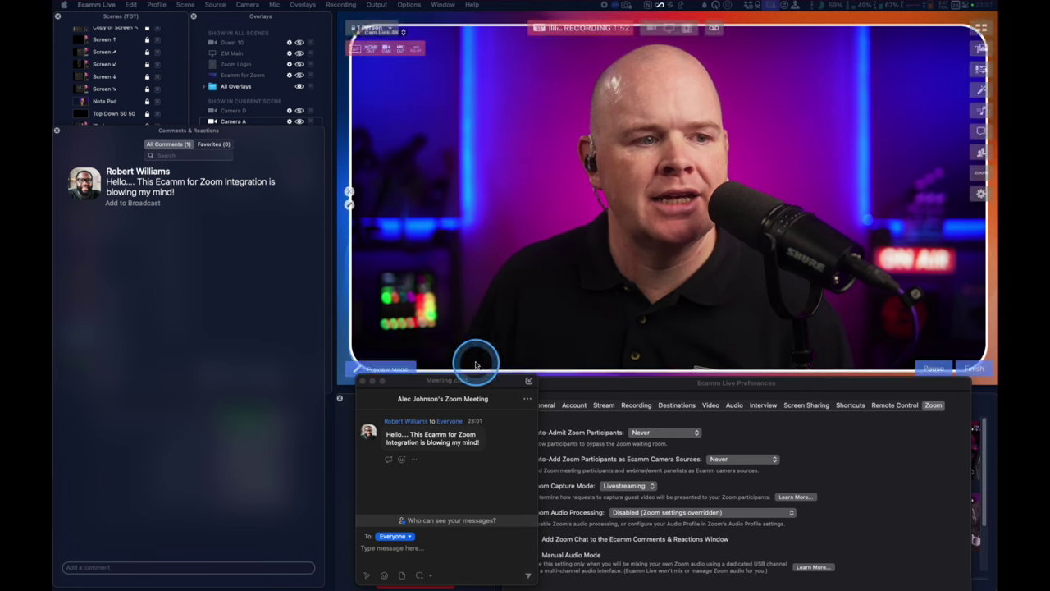
left_click_drag(417, 380, 383, 380)
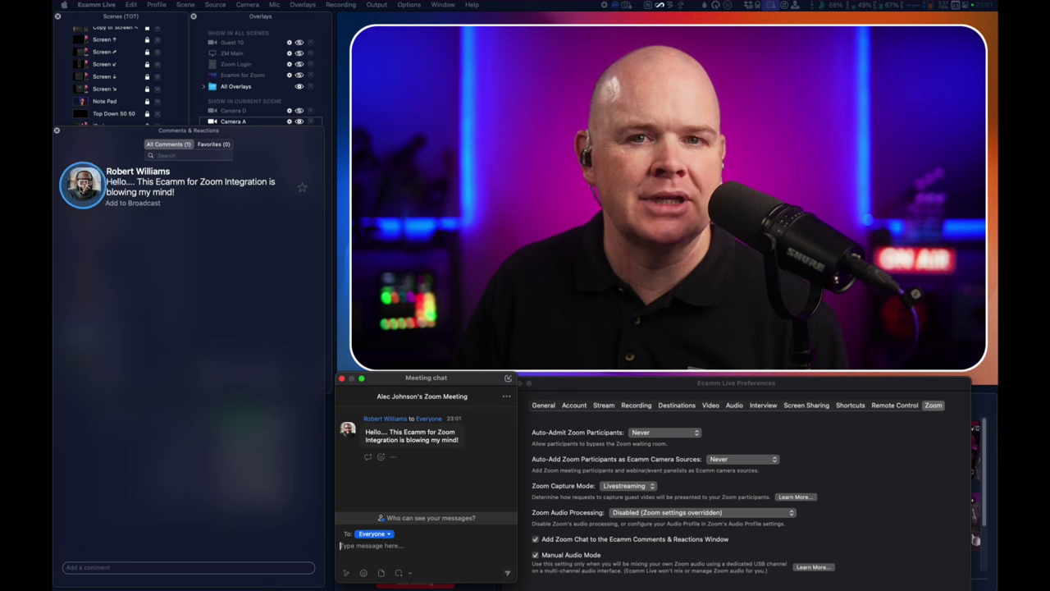
Add the Zoom participant's chat comment to the broadcast as an on-screen overlay
left_click(82, 185)
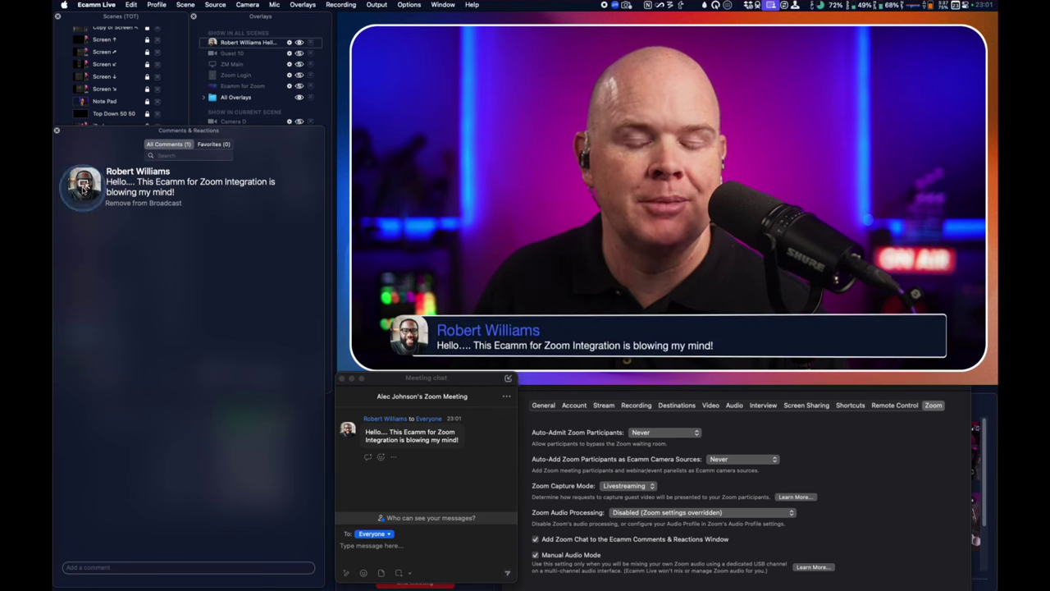
mouse_move(481, 336)
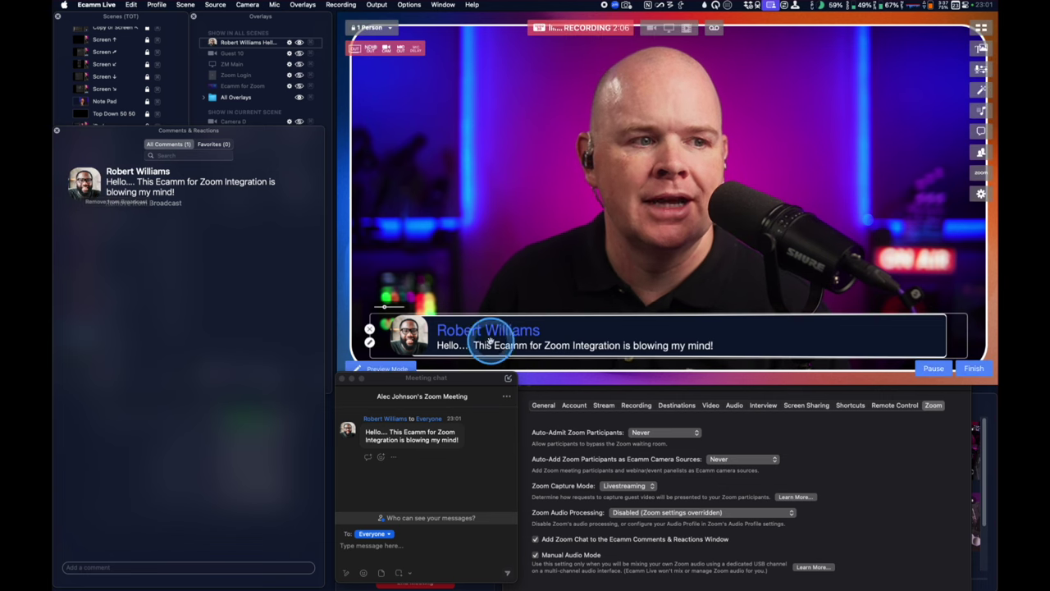
Enlarge the comment overlay slightly and reposition it across the lower part of the broadcast frame
left_click(369, 340)
mouse_move(397, 310)
left_mouse_down()
mouse_move(380, 308)
mouse_move(390, 310)
left_mouse_up()
left_click(549, 314)
left_click_drag(549, 314, 500, 307)
left_click(402, 328)
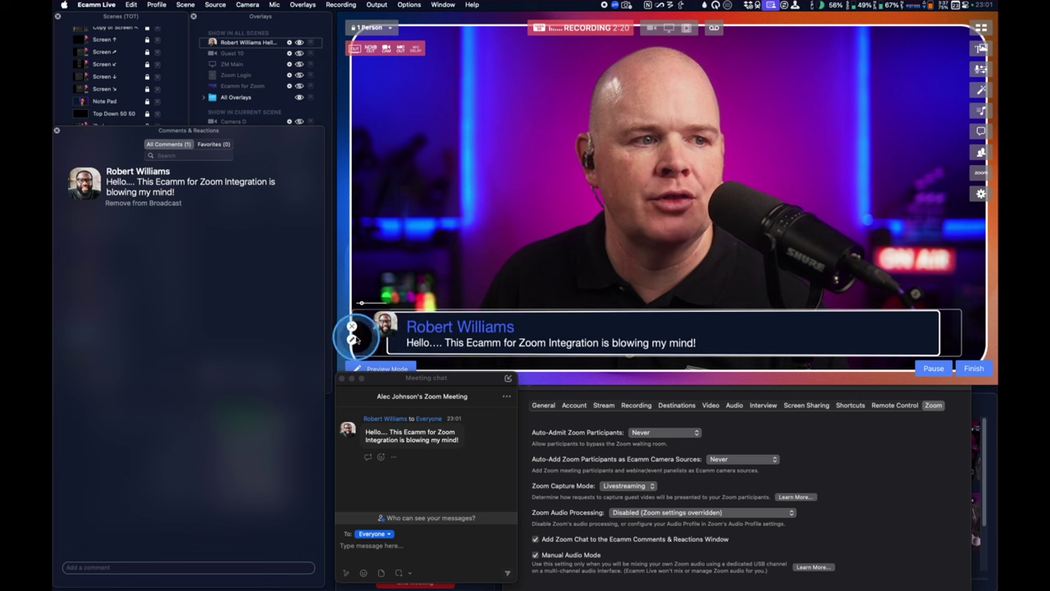
left_click(452, 328)
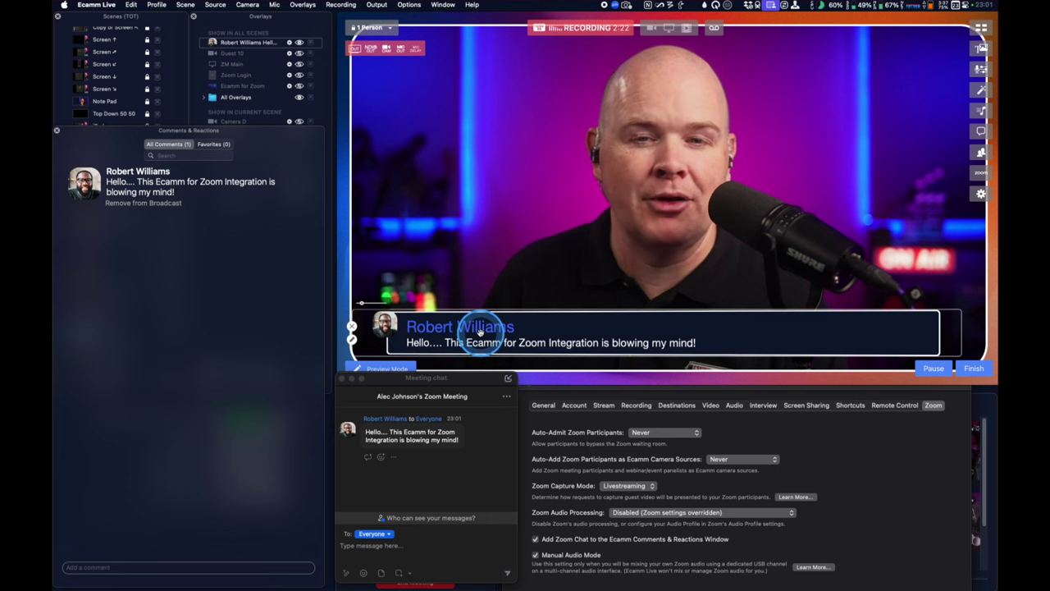
left_click(480, 328)
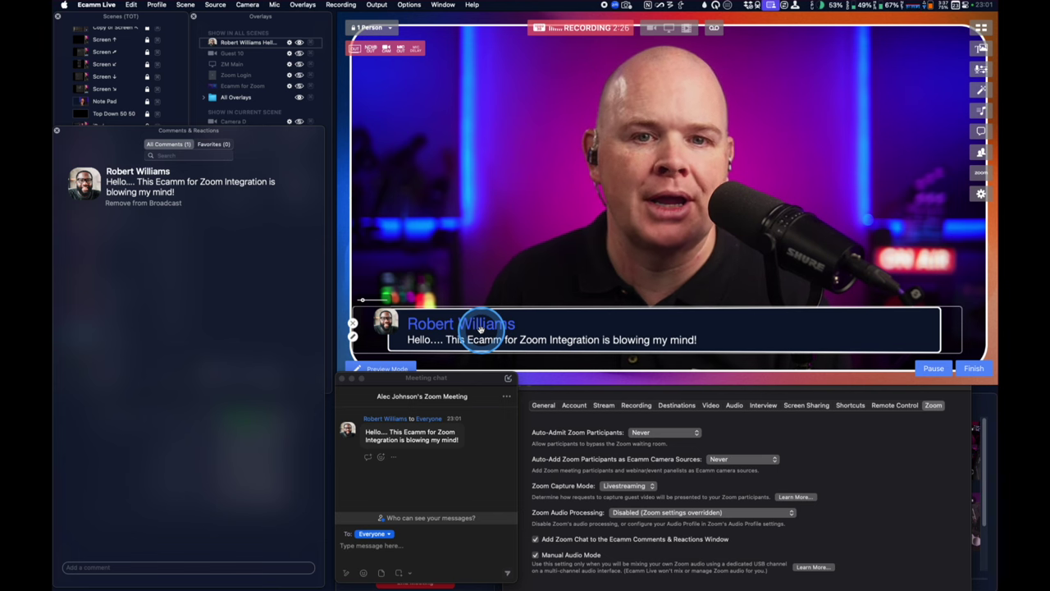
left_click(445, 377)
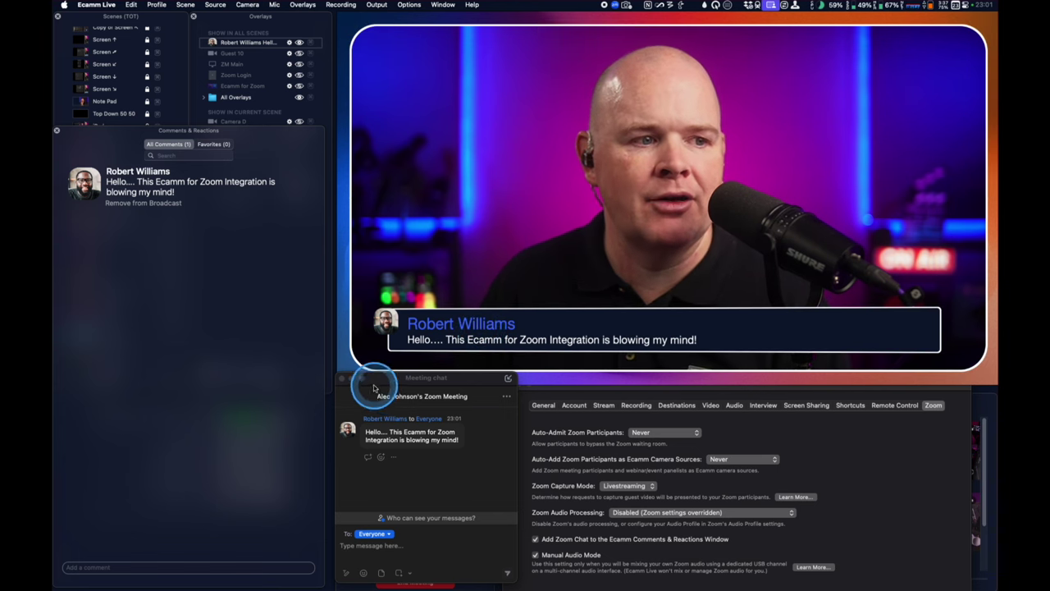
Review the Zoom chat's recipient options, keep Everyone in Meeting, and move the chat window up over the preview's lower edge
mouse_move(375, 377)
left_mouse_down()
mouse_move(375, 365)
mouse_move(379, 385)
left_mouse_up()
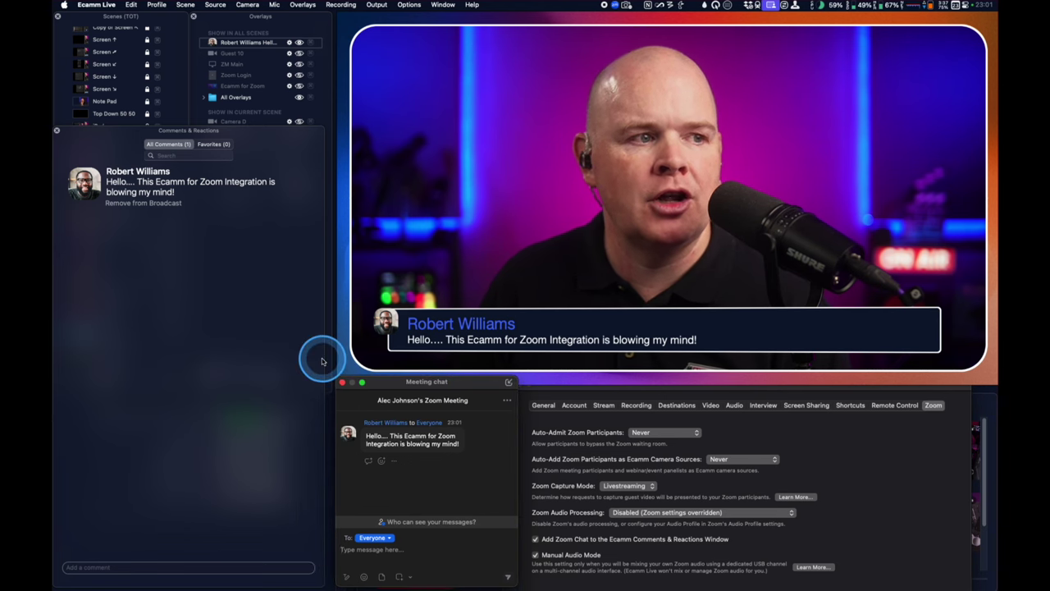
left_click(386, 538)
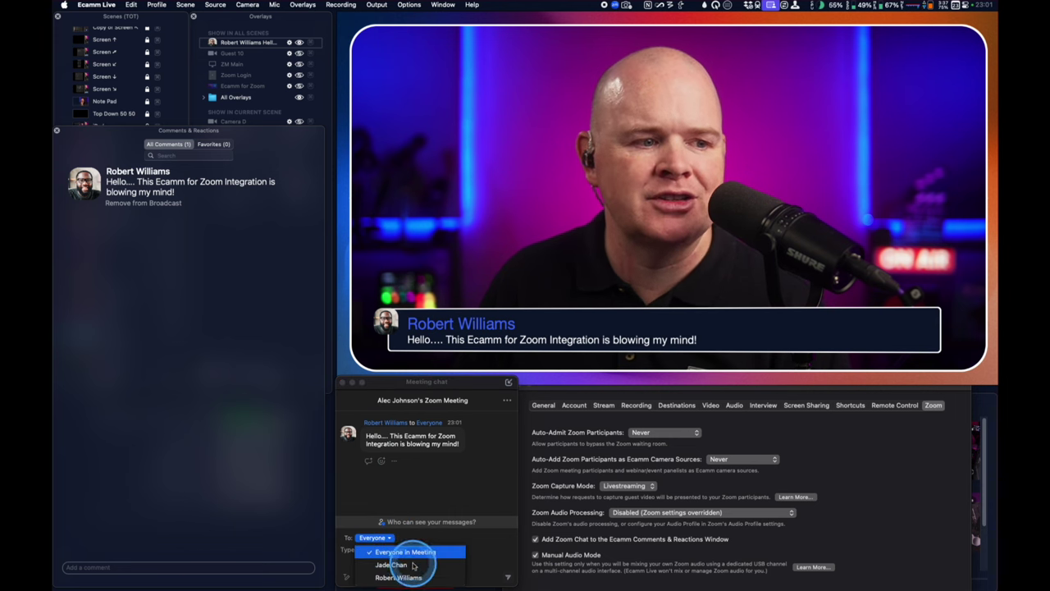
left_click(419, 535)
left_click_drag(388, 386, 373, 345)
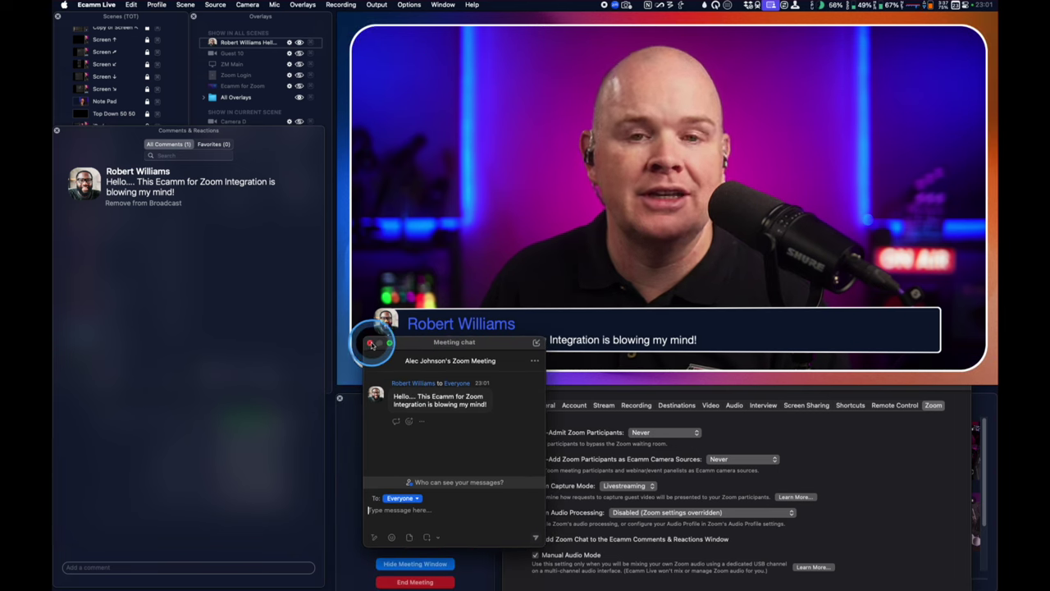
Post the comment "This is a comment from Ecamm" from the Comments & Reactions window
left_click(103, 567)
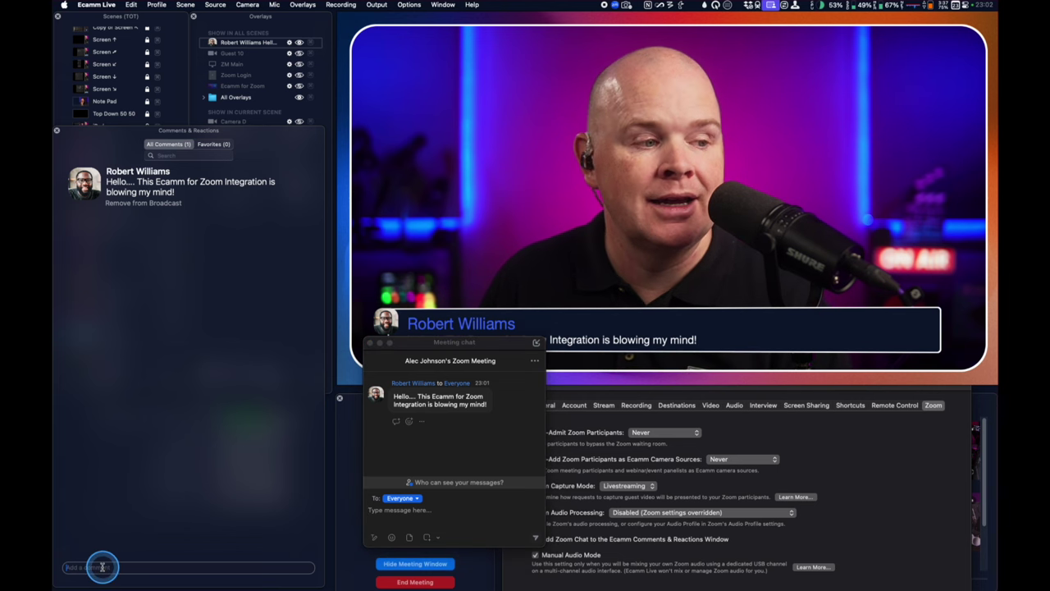
type("This is a comment from Ecamm")
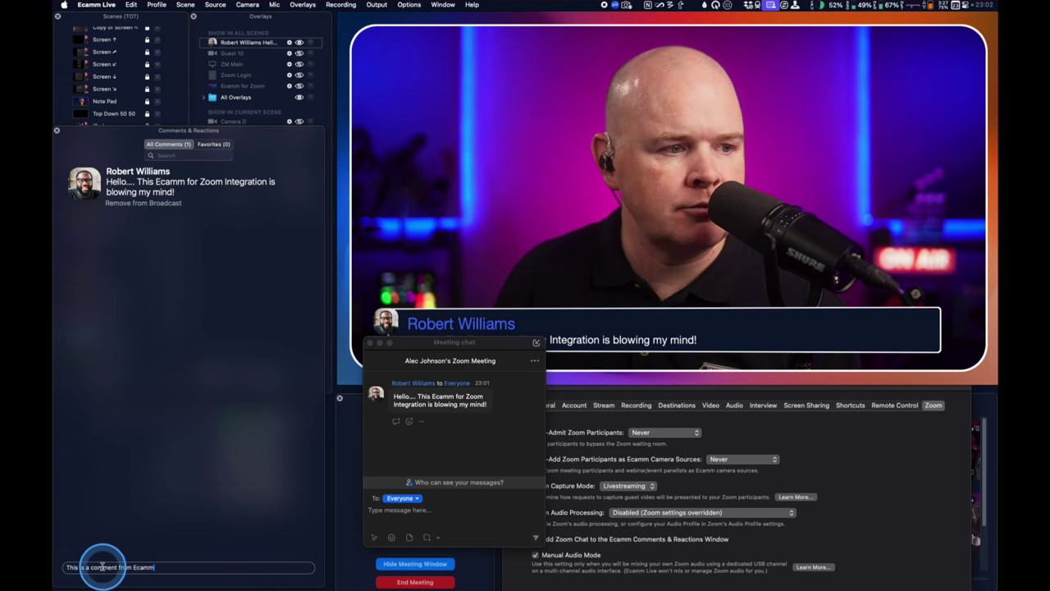
key("Return")
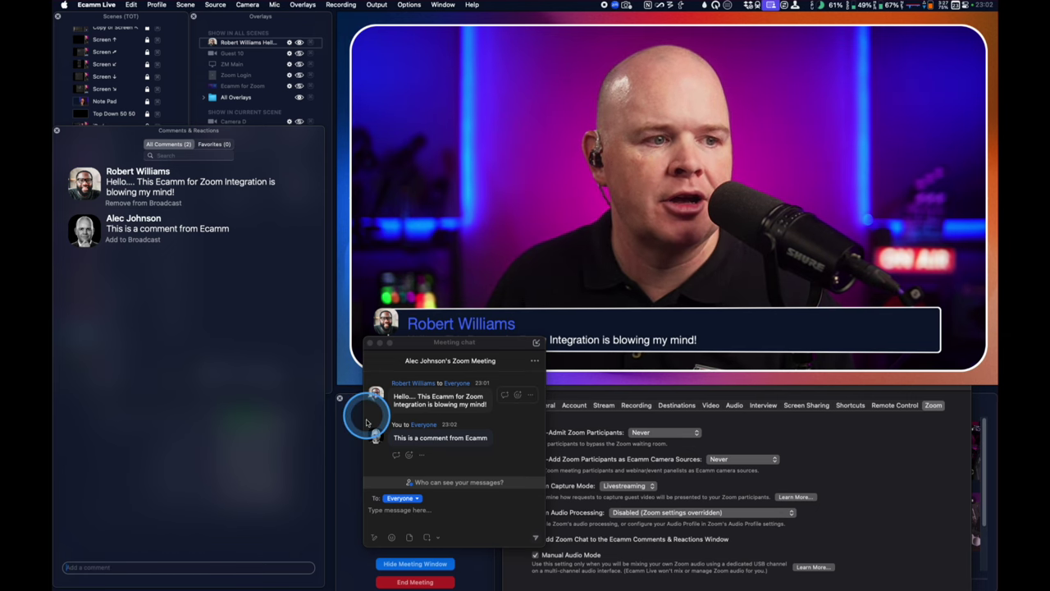
Send the message "This is a comment in the Zoom chat" to Everyone in the Zoom meeting chat
left_click(419, 511)
type("This ")
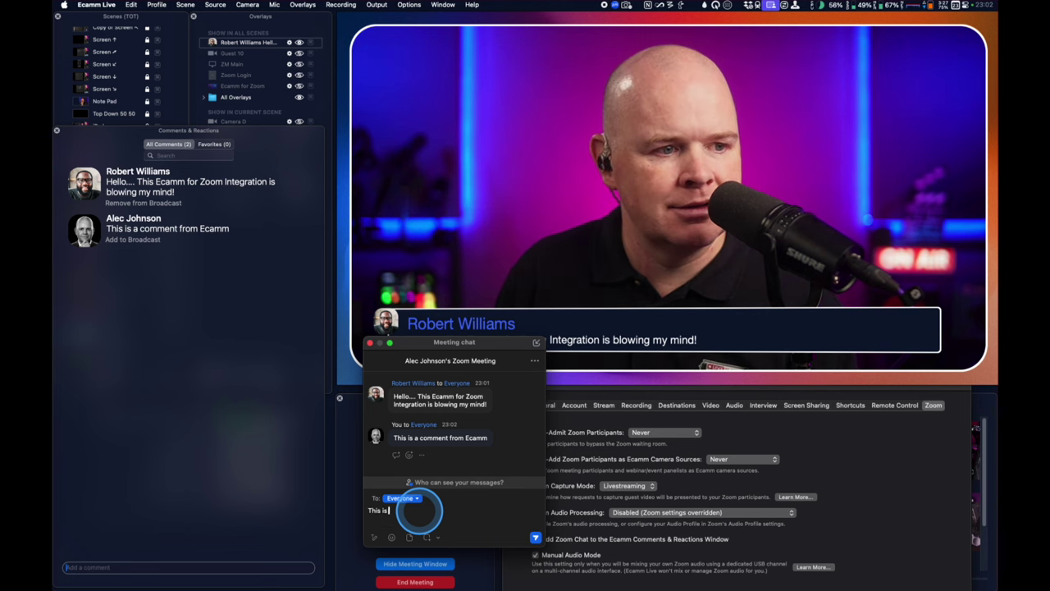
type("is a comment in the")
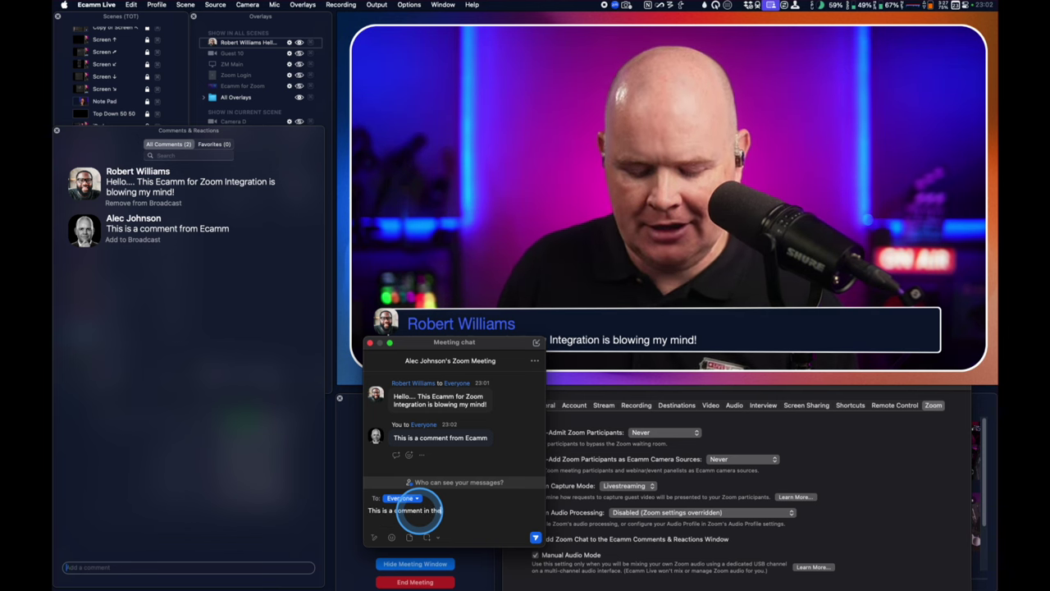
type(" Zo")
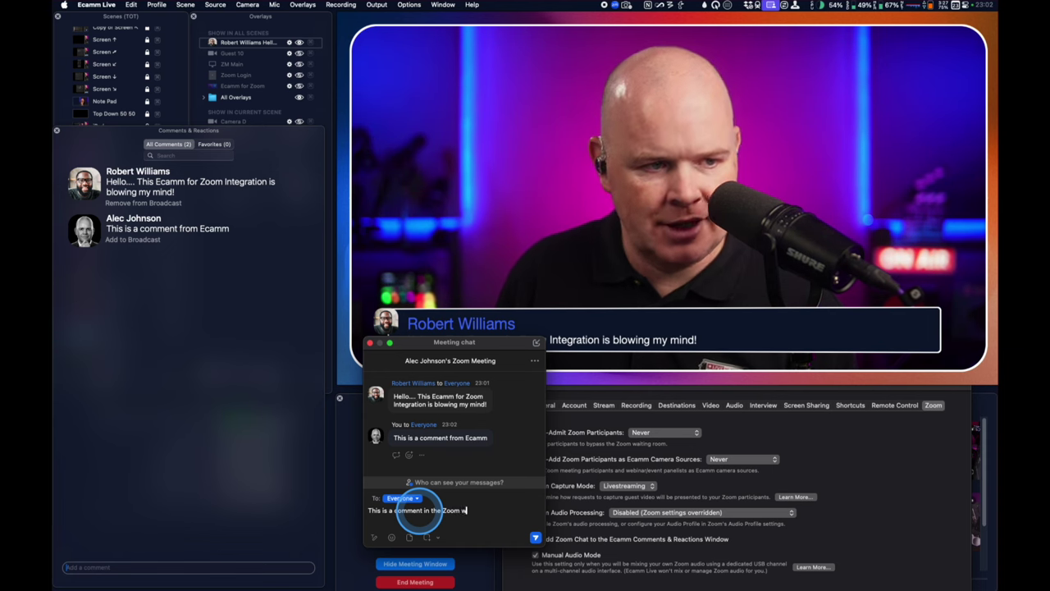
type("om chat")
key("Return")
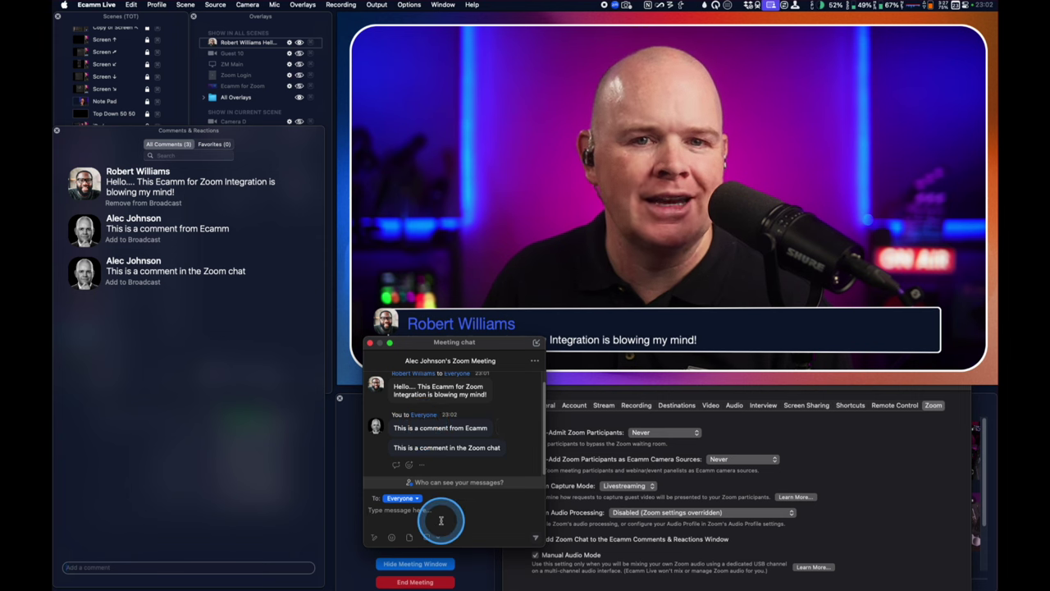
Move the meeting chat window below the comment overlay and mark the first participant comment as a favorite
double_click(418, 339)
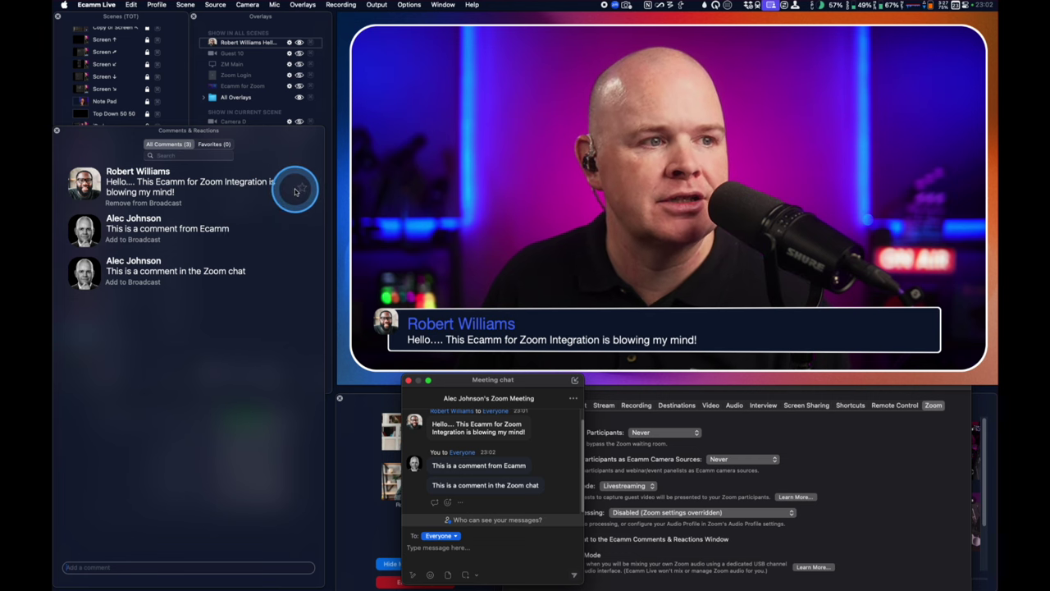
left_click(299, 188)
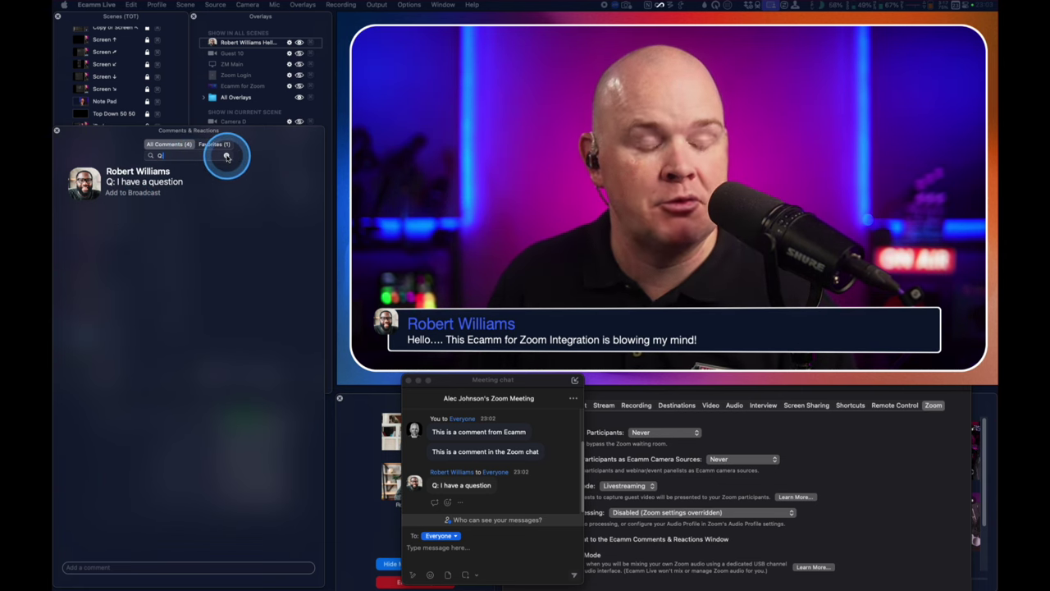
Clear the comment search and compare the All Comments and Favorites lists, ending on Favorites
left_click(226, 156)
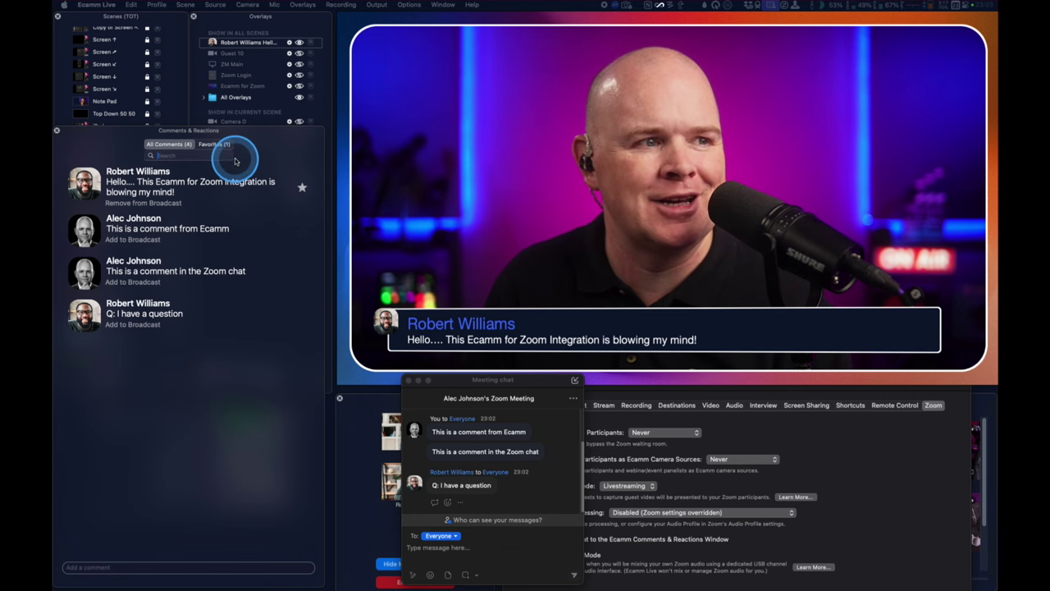
left_click(220, 145)
left_click(183, 143)
left_click(215, 145)
left_click(176, 147)
left_click(225, 145)
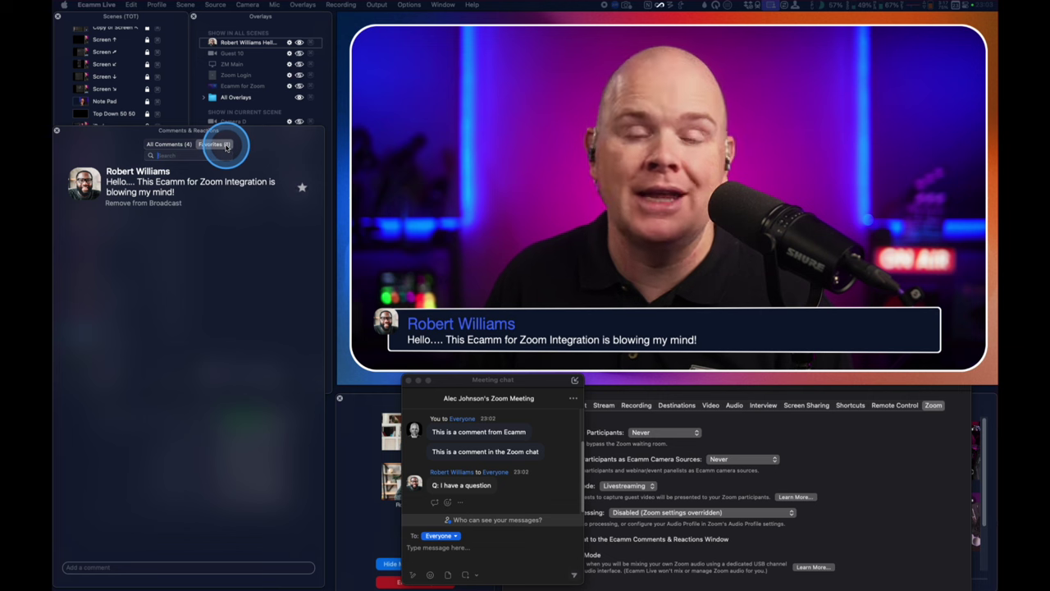